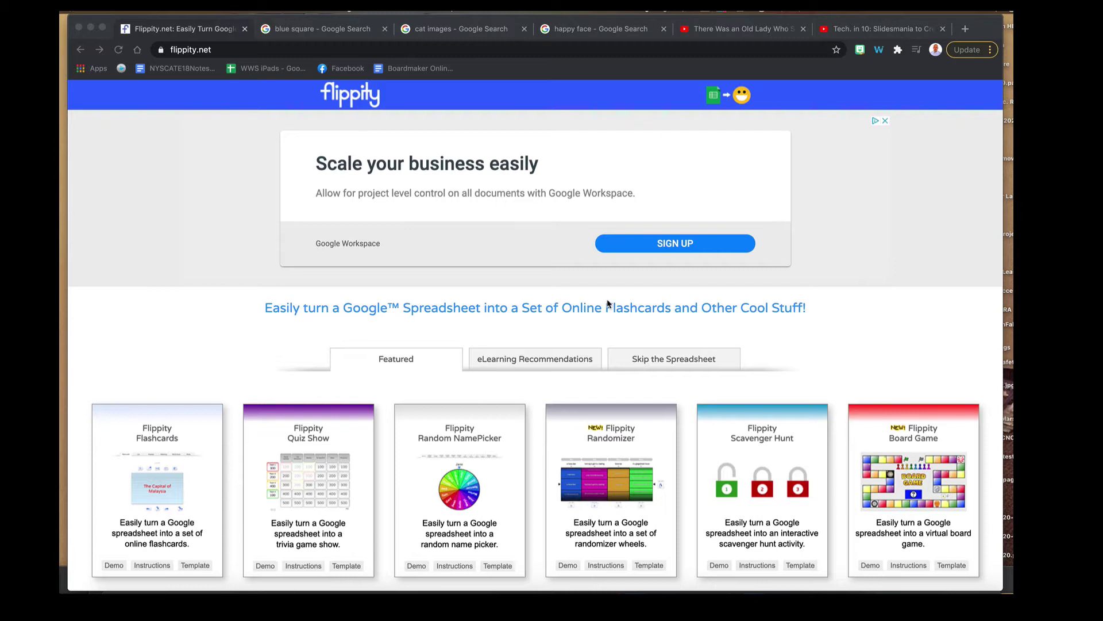
- Browse the featured Flippity templates and make a copy of the Board Game template in Google Sheets
scroll(607, 302, down, 7)
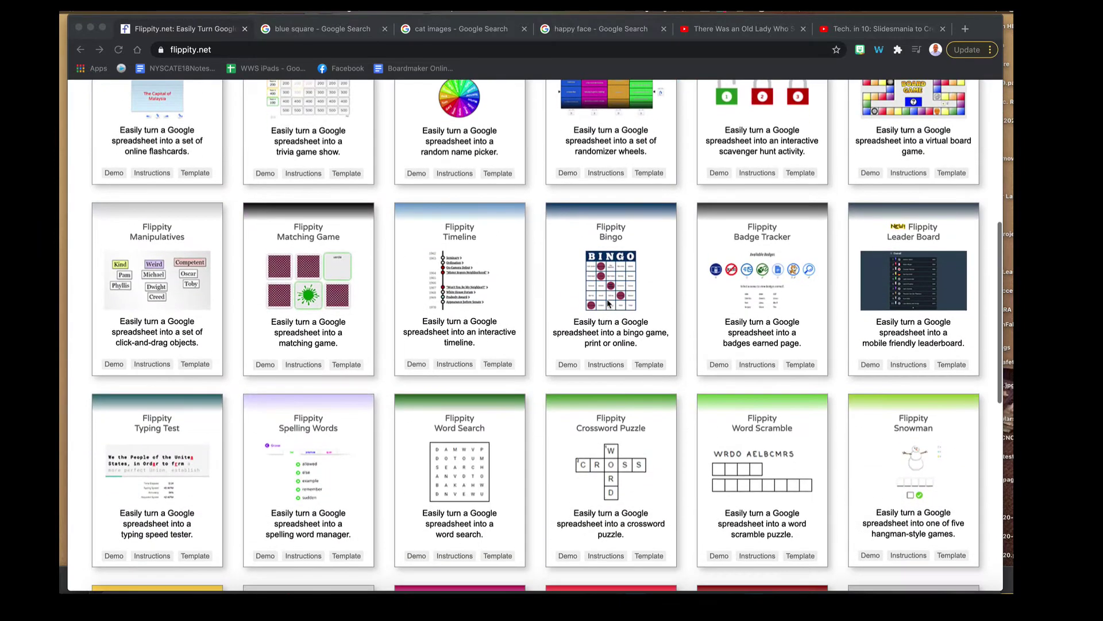
scroll(607, 303, up, 6)
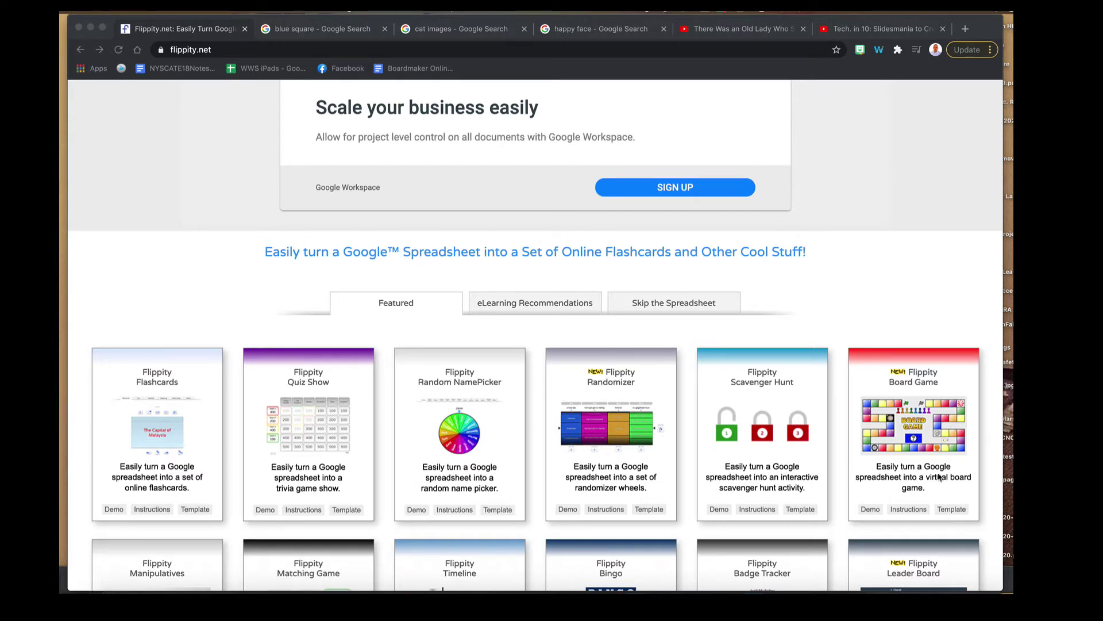
click(948, 511)
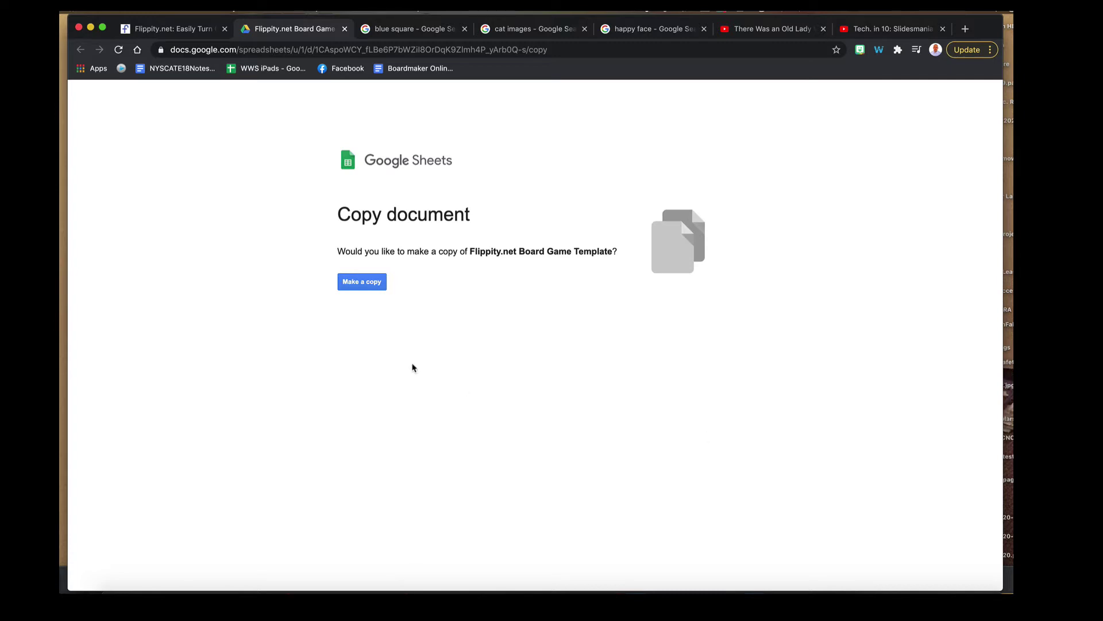
click(376, 289)
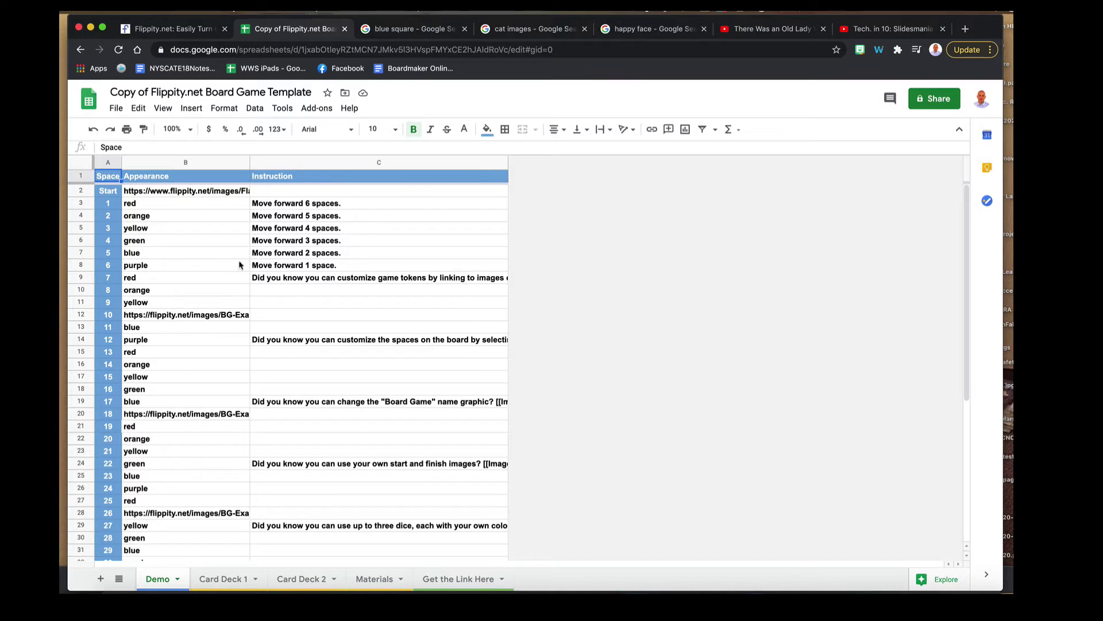
- Publish the entire board game spreadsheet to the web as a web page
click(116, 108)
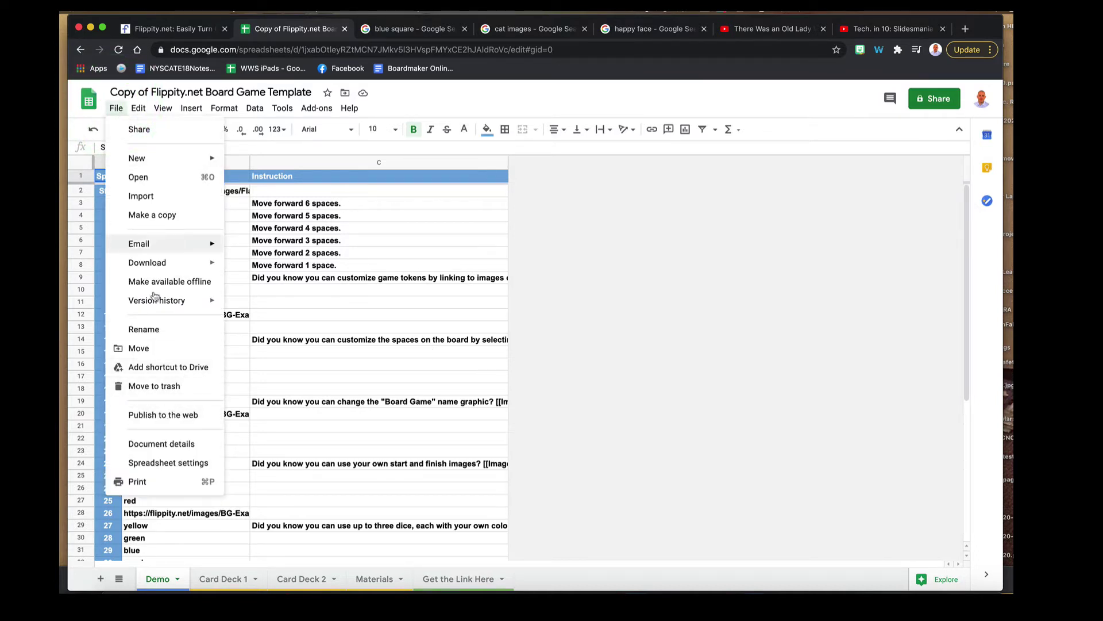
click(159, 413)
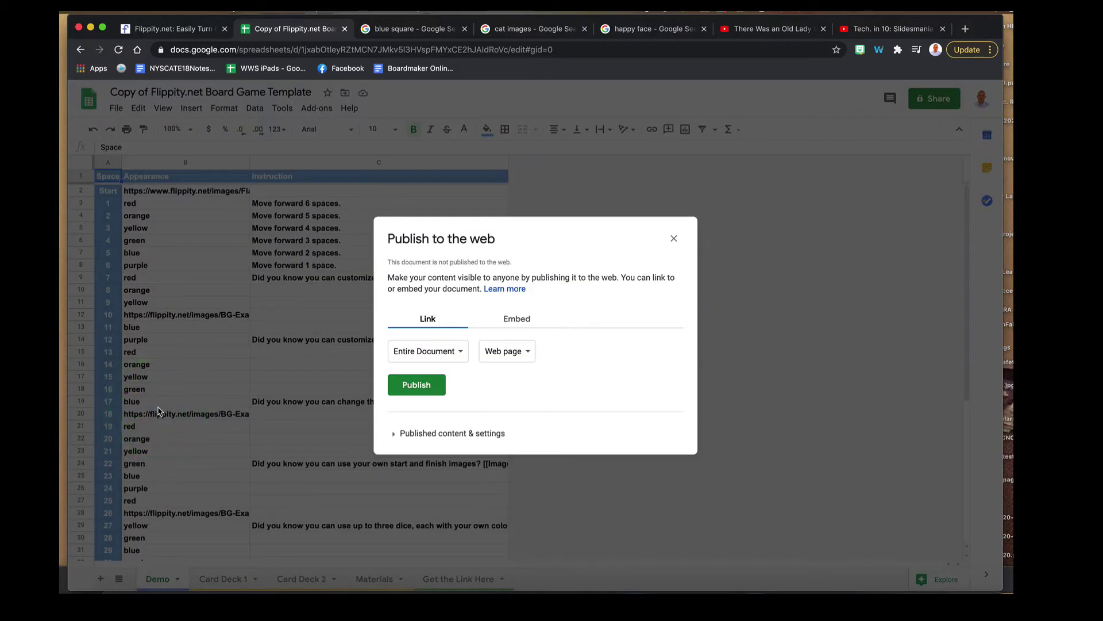
click(410, 383)
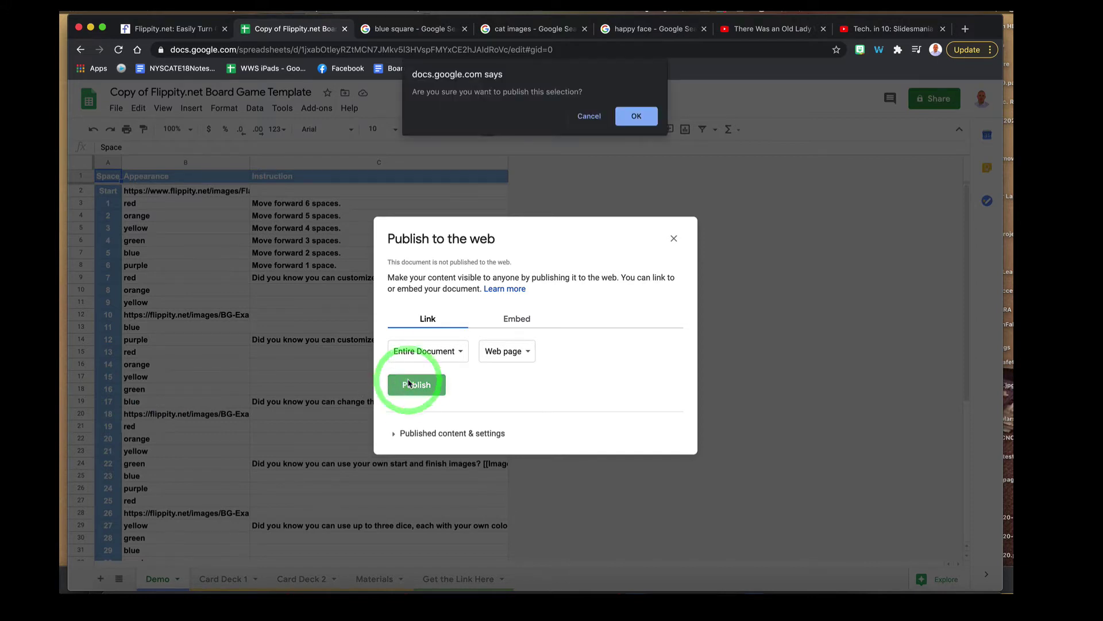
click(637, 118)
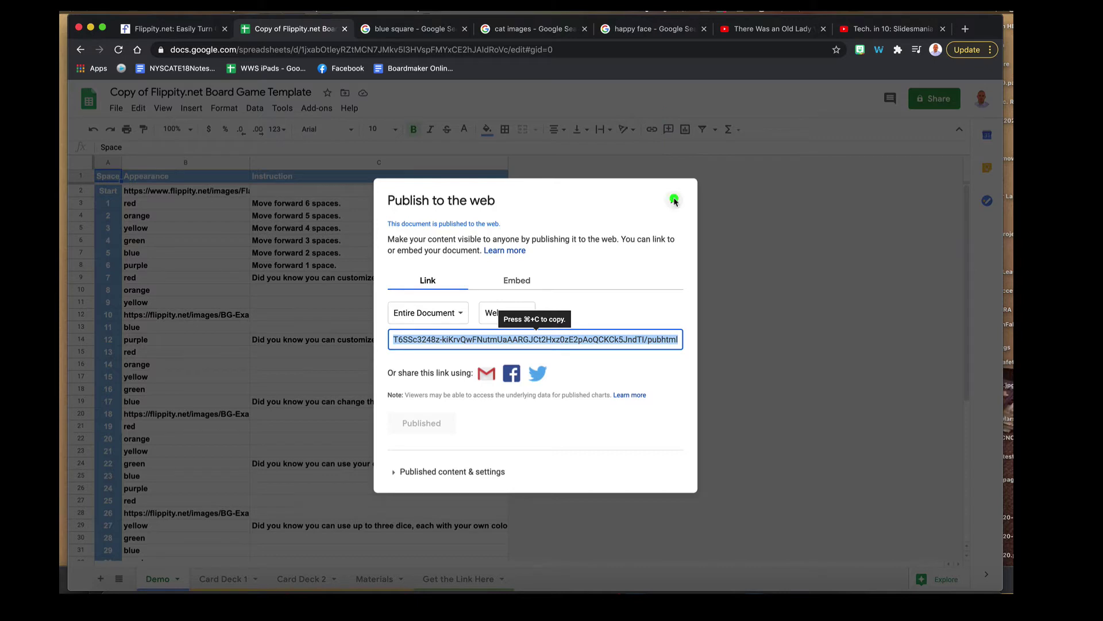
click(674, 199)
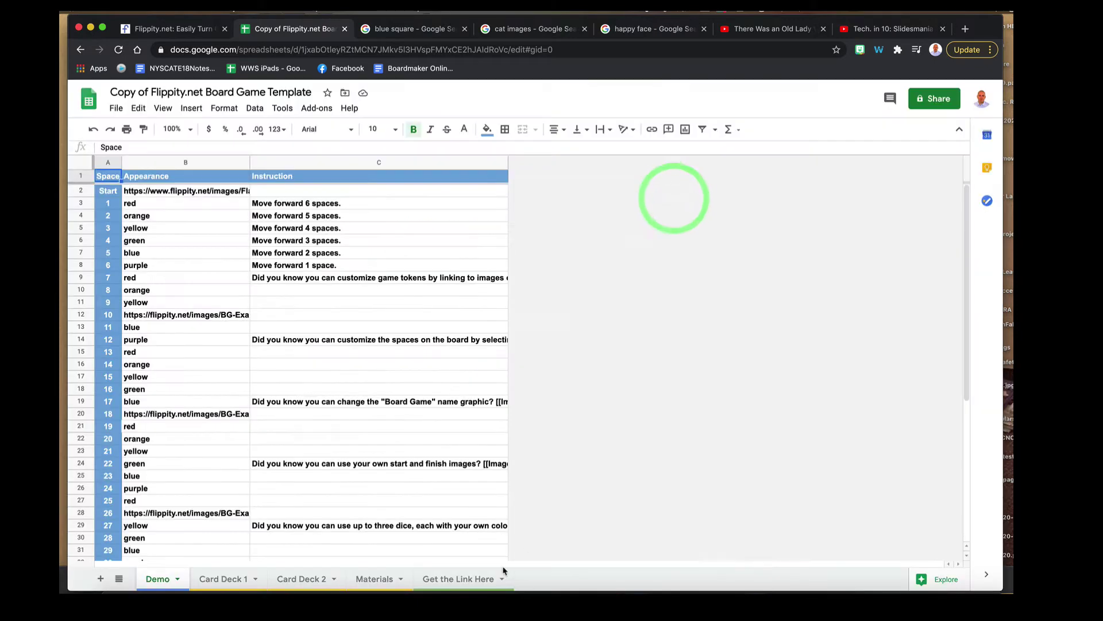
- Copy the game link from cell A2 of the Get the Link Here sheet and open it in a new browser window
click(469, 582)
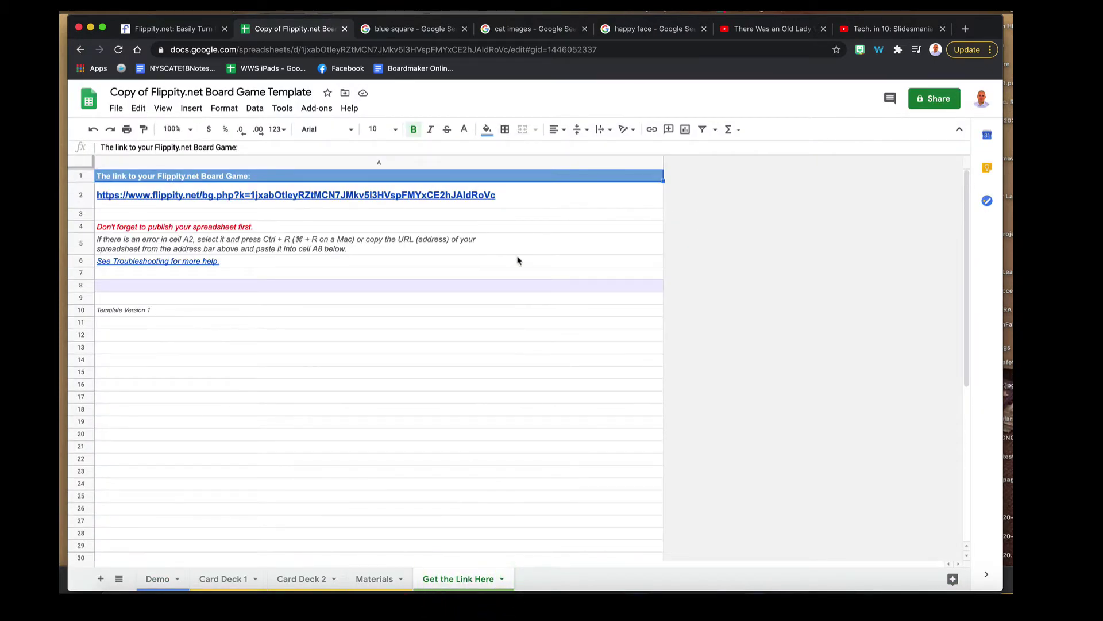
click(82, 197)
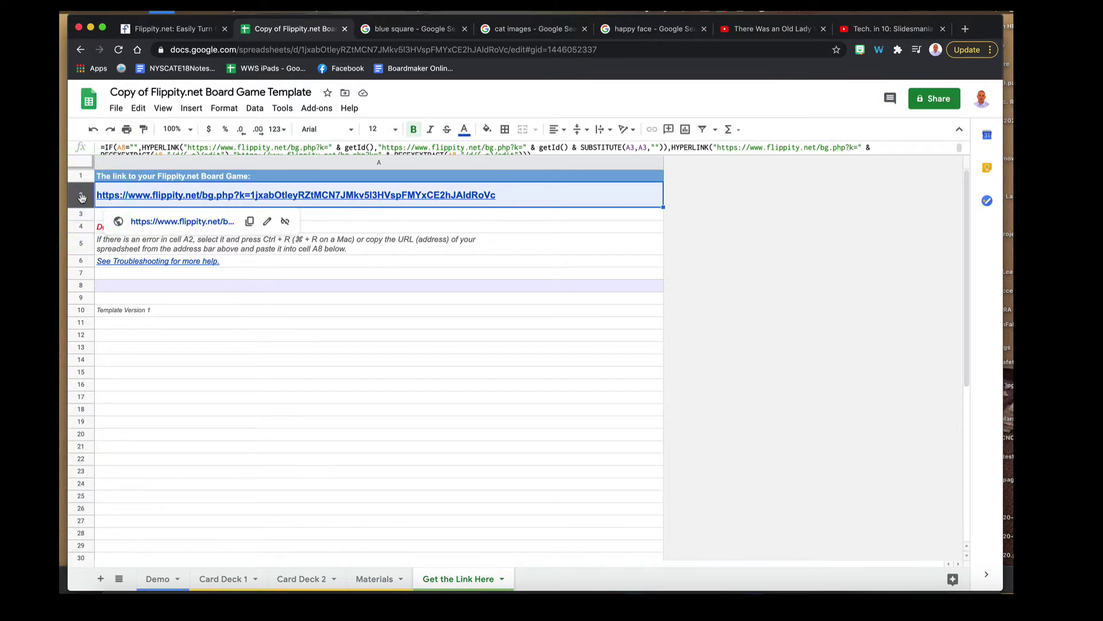
click(138, 7)
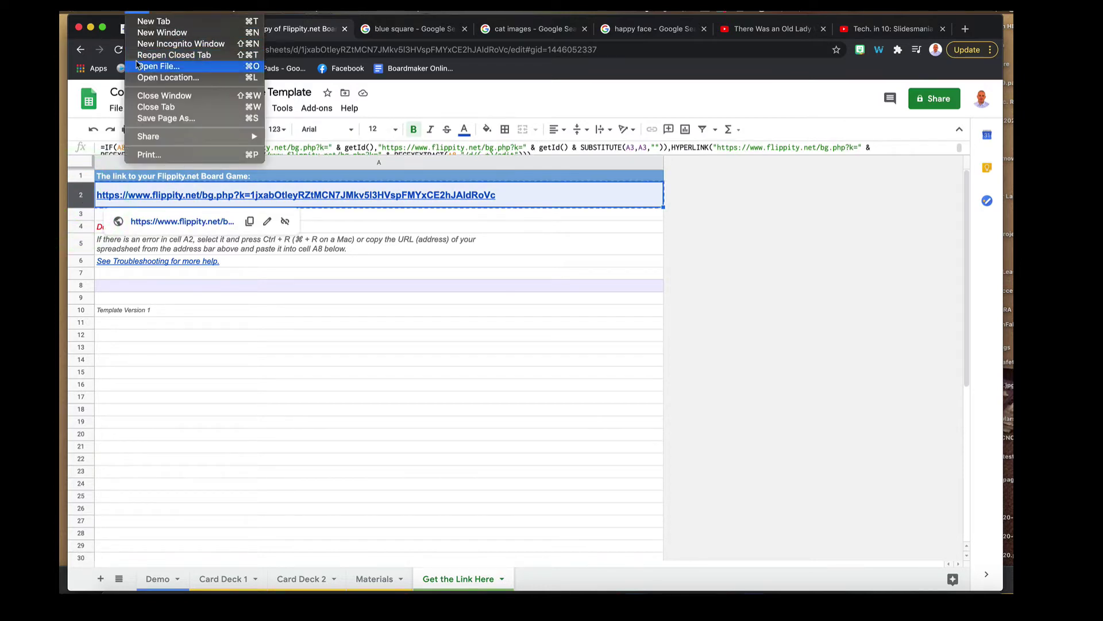
click(146, 33)
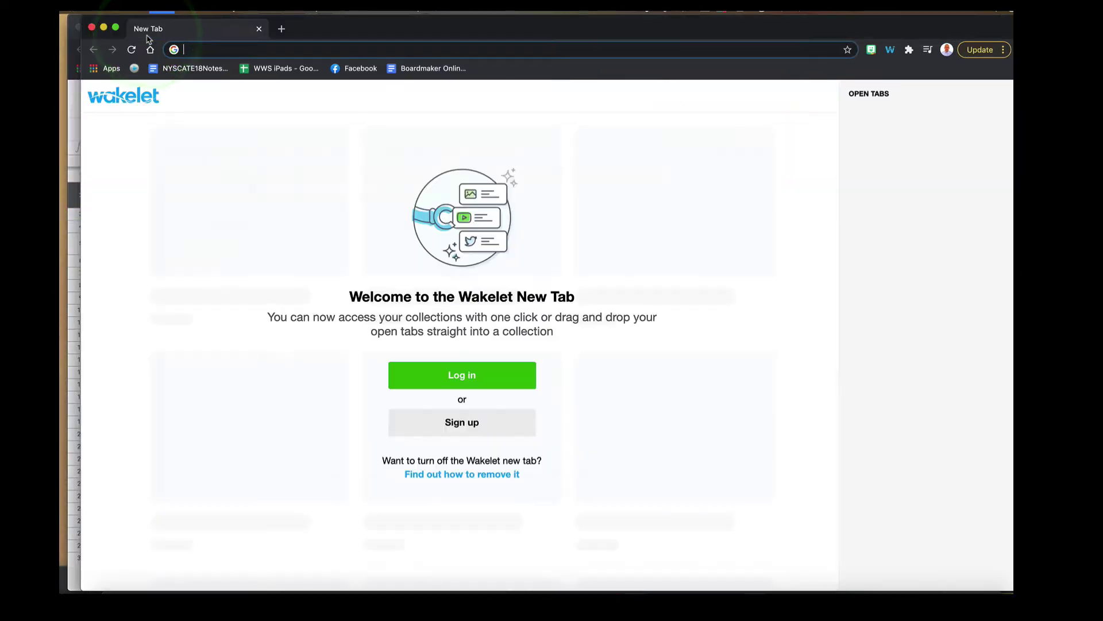
key(super+v)
key(Return)
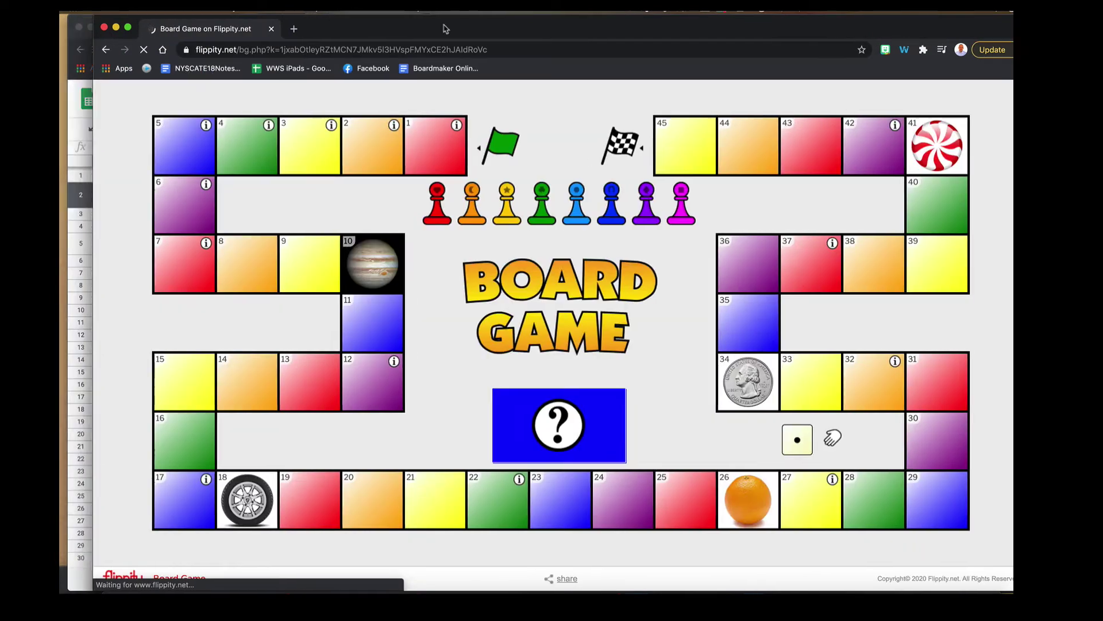
- Show the Demo sheet and arrange the spreadsheet and board game windows side by side
drag(444, 29, 613, 29)
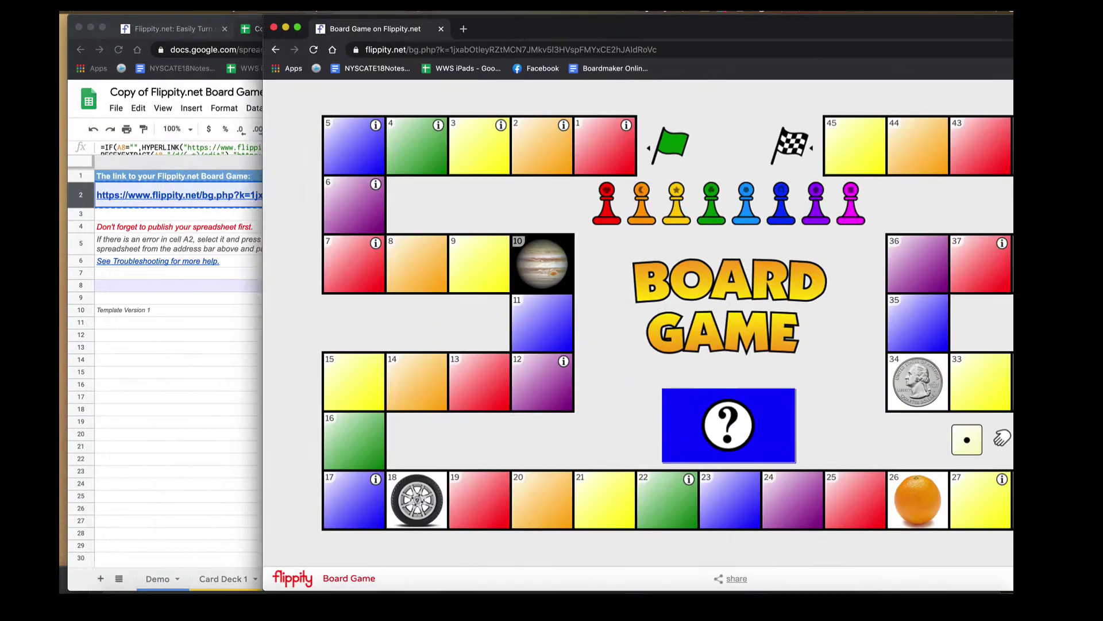
drag(528, 29, 672, 26)
click(166, 575)
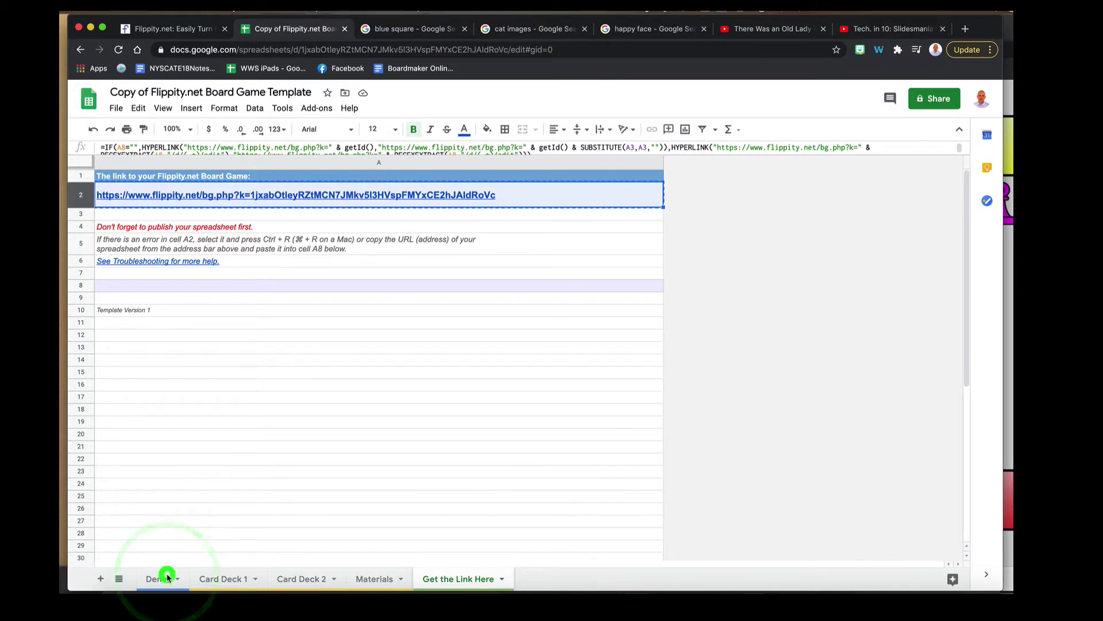
drag(1002, 96, 514, 117)
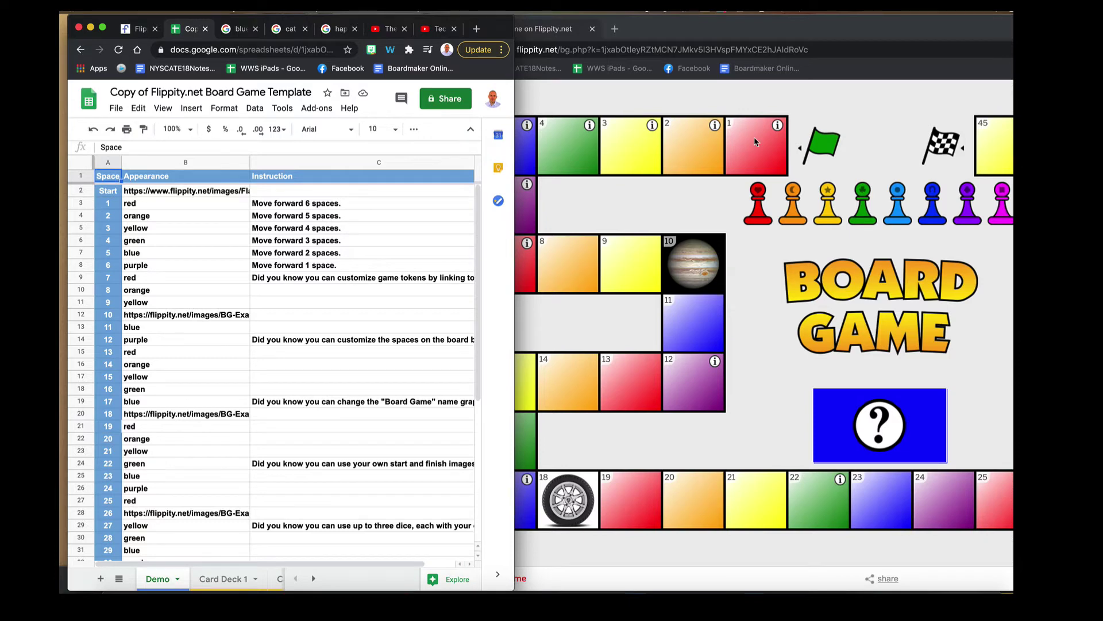
- View the instruction on board space 1, compare it with the spreadsheet, and close the instruction
click(778, 125)
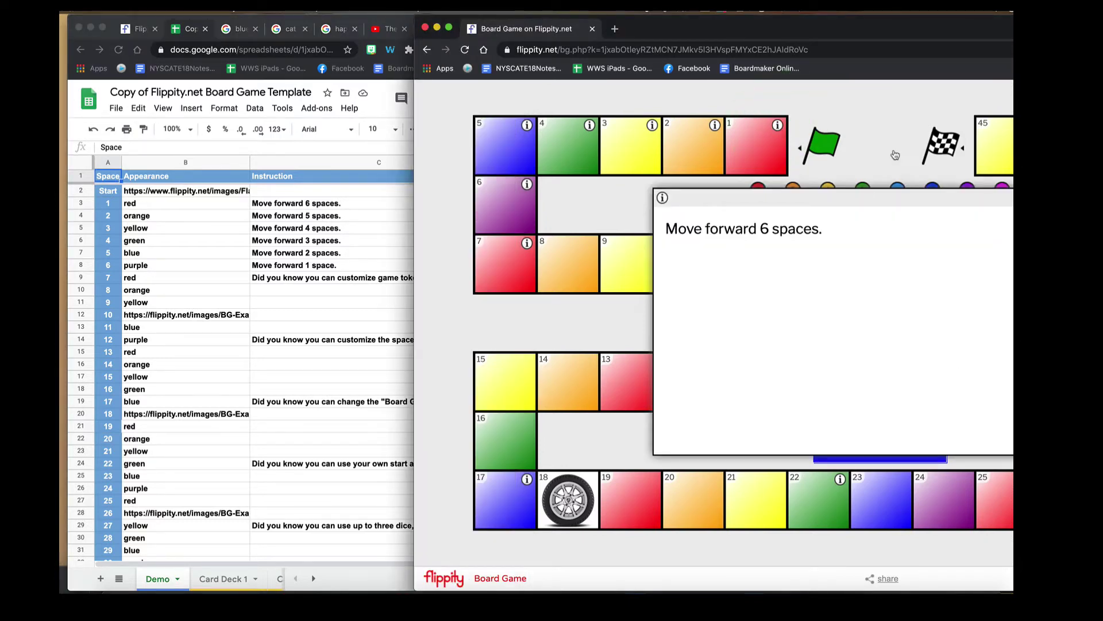
click(281, 208)
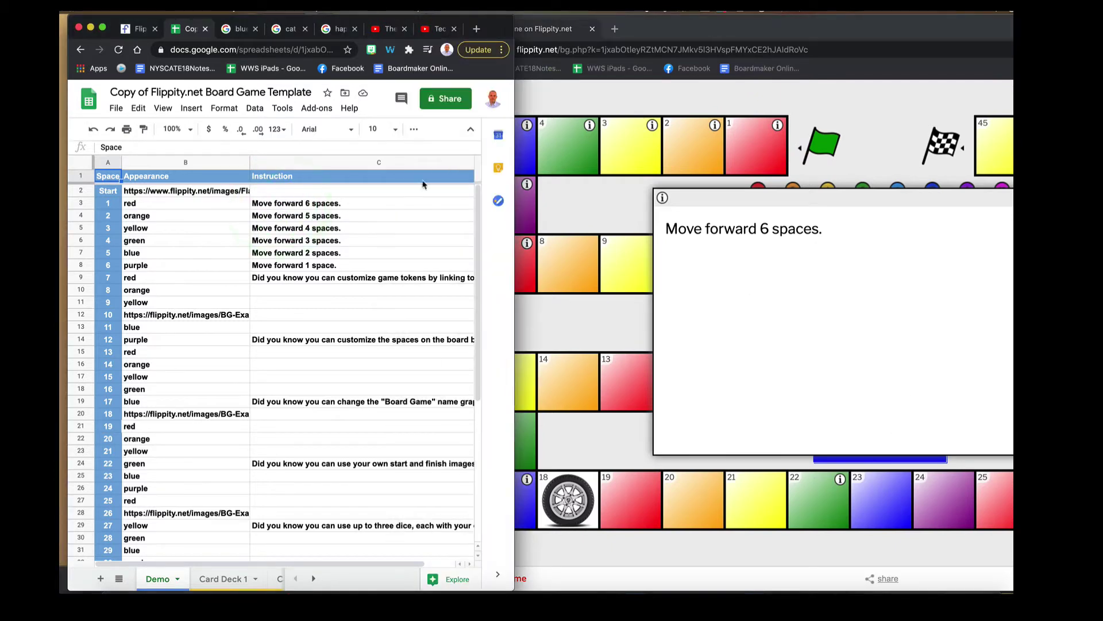
click(676, 182)
drag(647, 23, 426, 23)
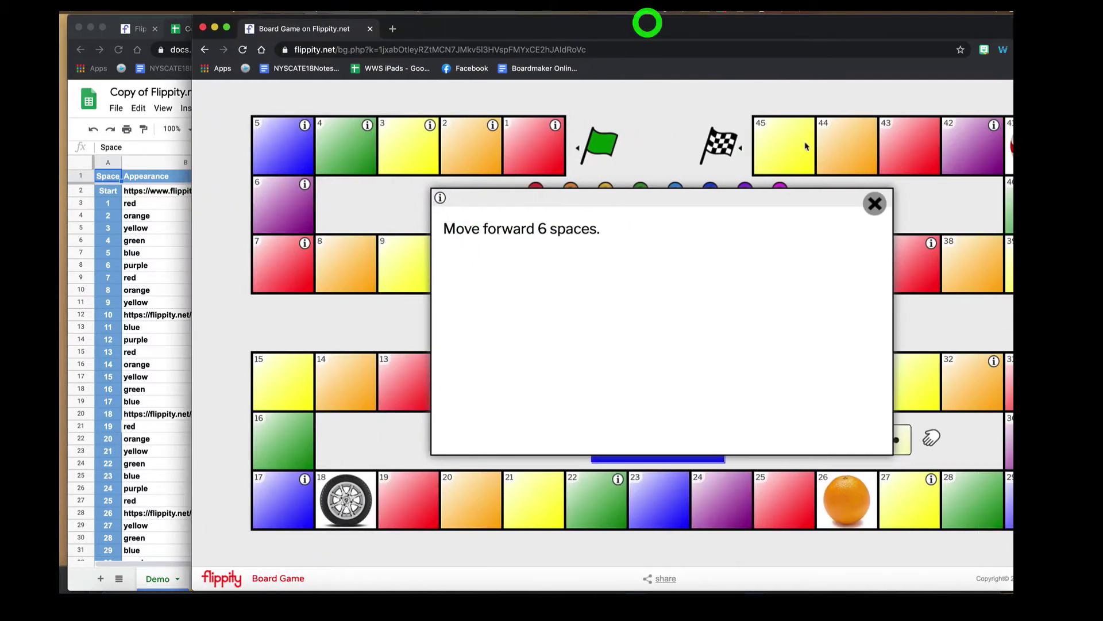
click(874, 204)
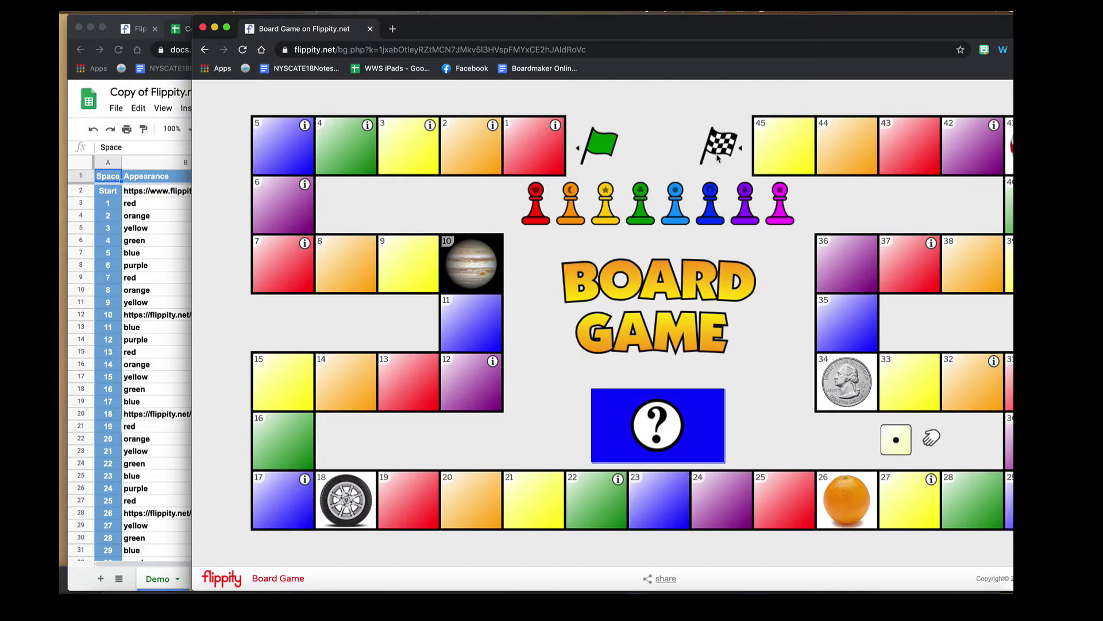
- Reposition the board game window to examine the full board and its picture spaces against the Demo sheet
drag(803, 32, 713, 29)
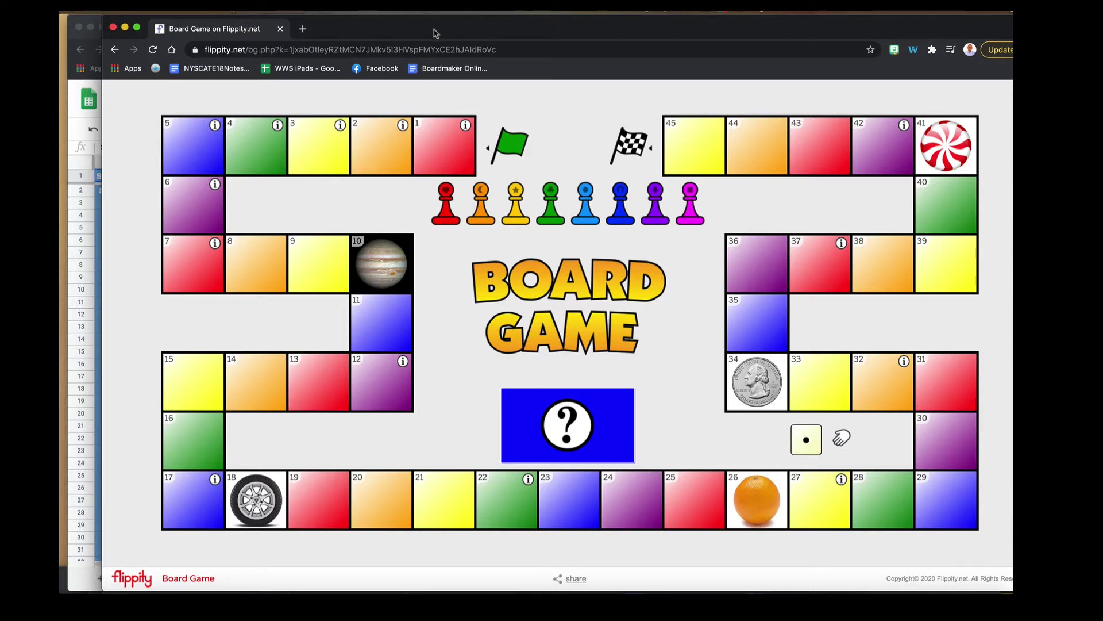
drag(436, 29, 770, 39)
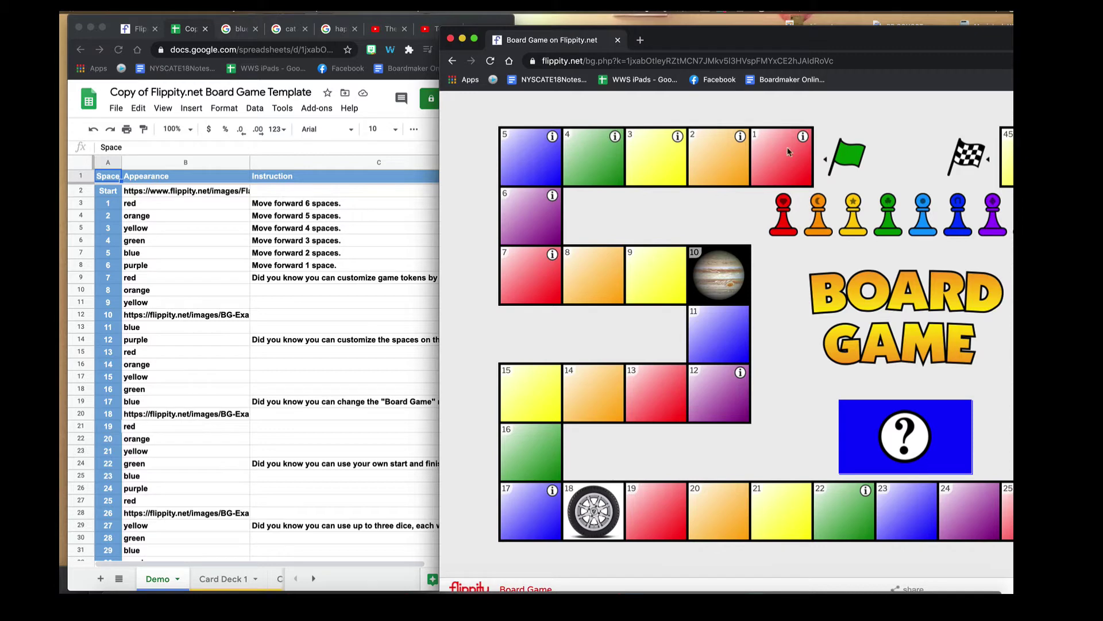
click(725, 275)
drag(880, 45, 567, 50)
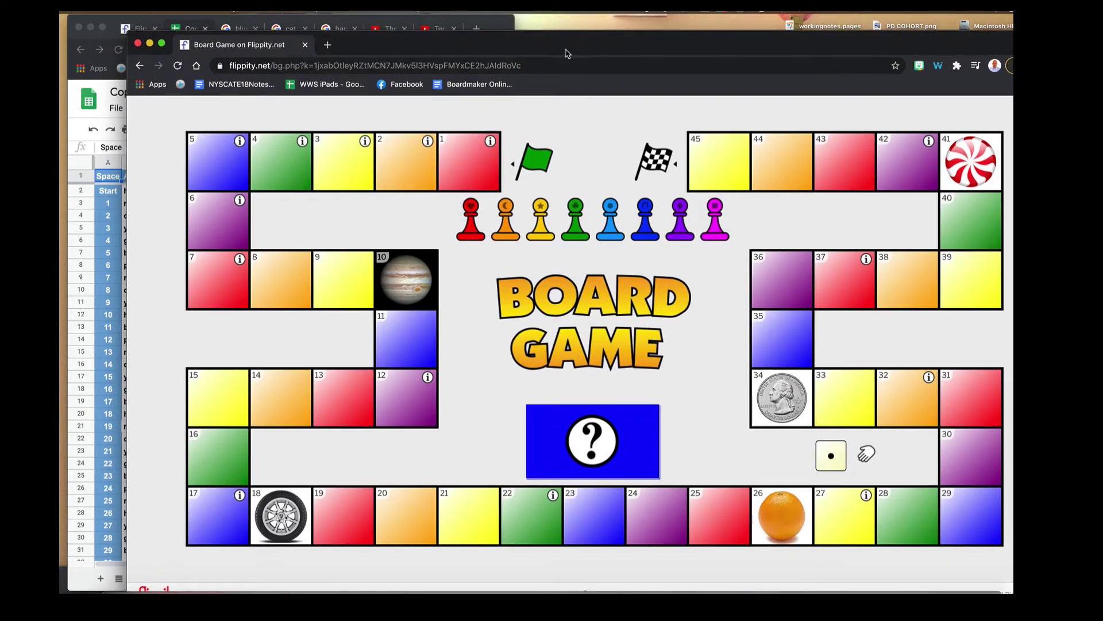
drag(567, 44, 934, 49)
- Widen the spreadsheet window and change the instruction for space 1 to "Move forward 1 space."
click(360, 228)
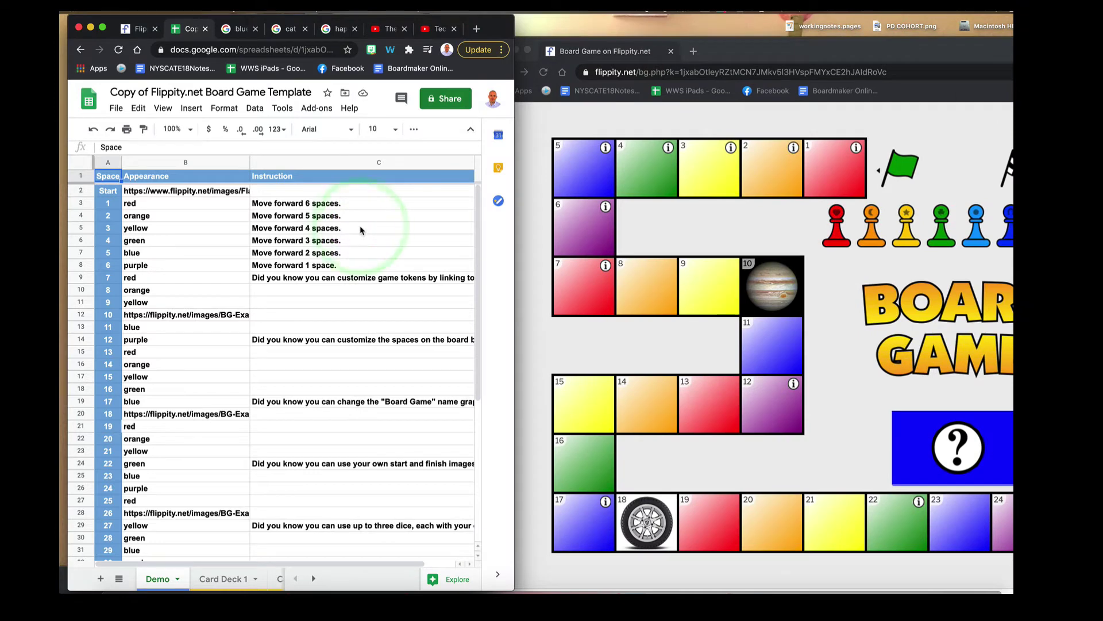
drag(513, 158, 826, 156)
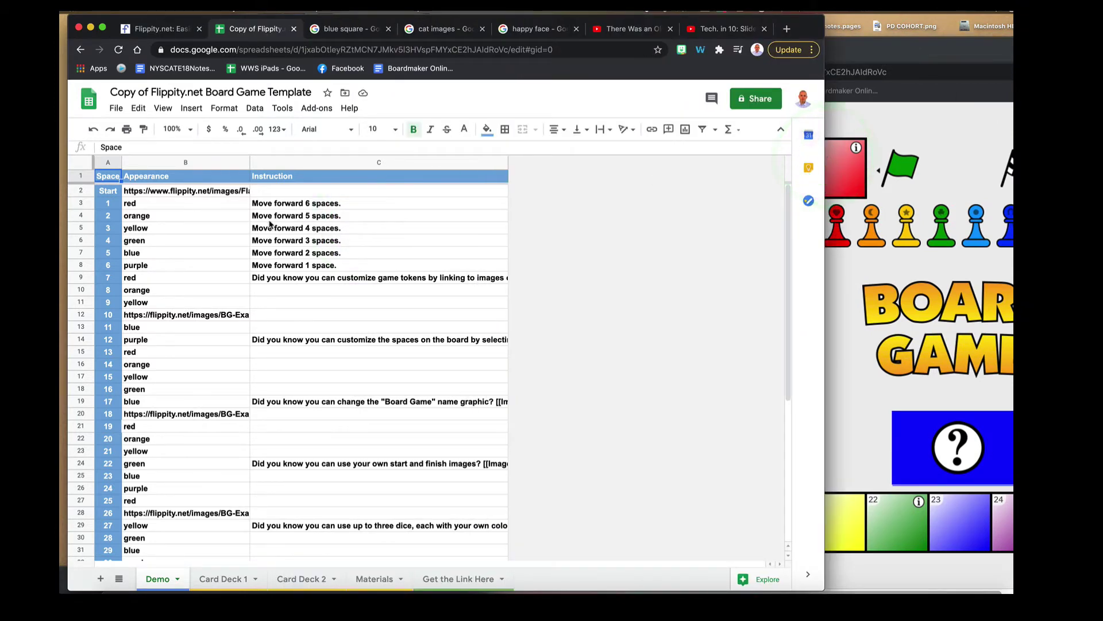
click(309, 205)
triple_click(311, 204)
double_click(308, 203)
key(BackSpace)
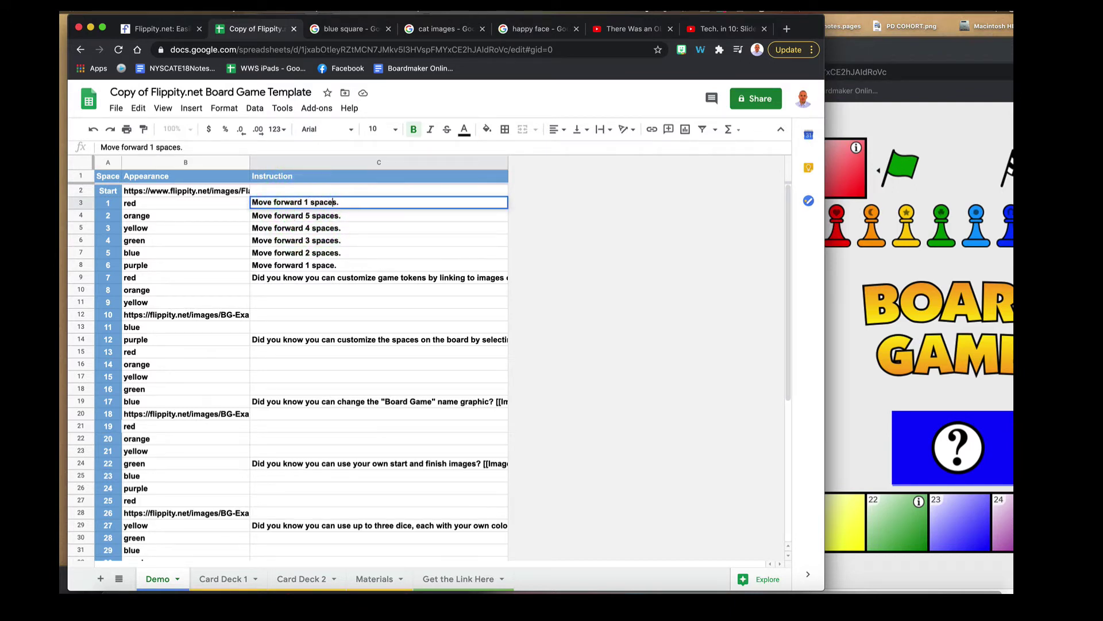
click(849, 142)
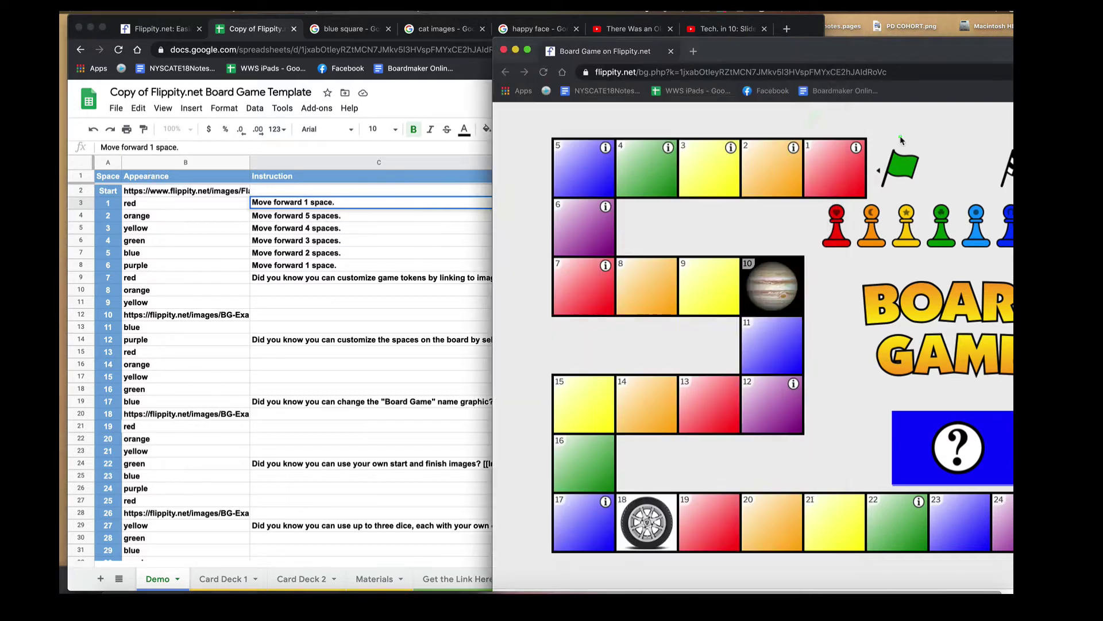
- Copy the game link from the Get the Link Here sheet again, reload the board game with it, and view space 1's instruction
click(476, 269)
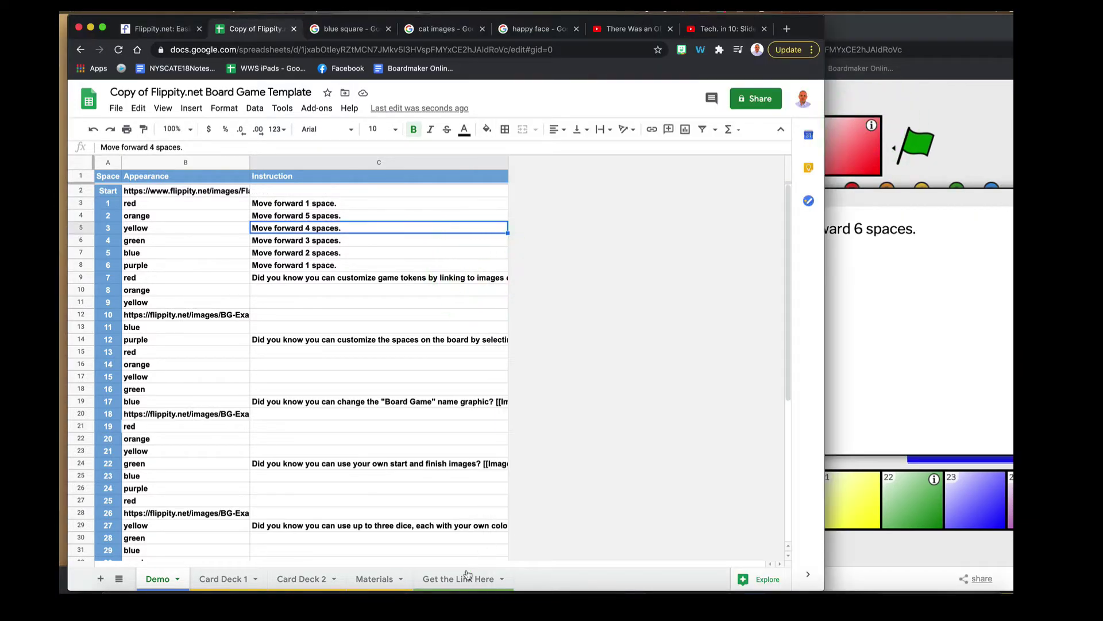
click(460, 579)
click(80, 198)
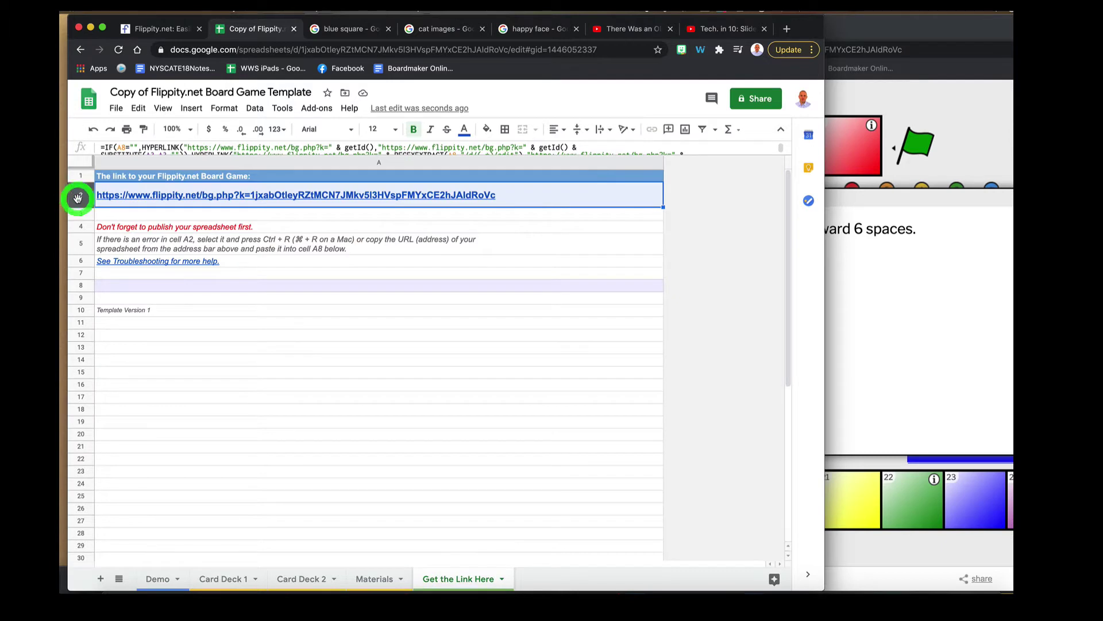
click(872, 45)
click(873, 46)
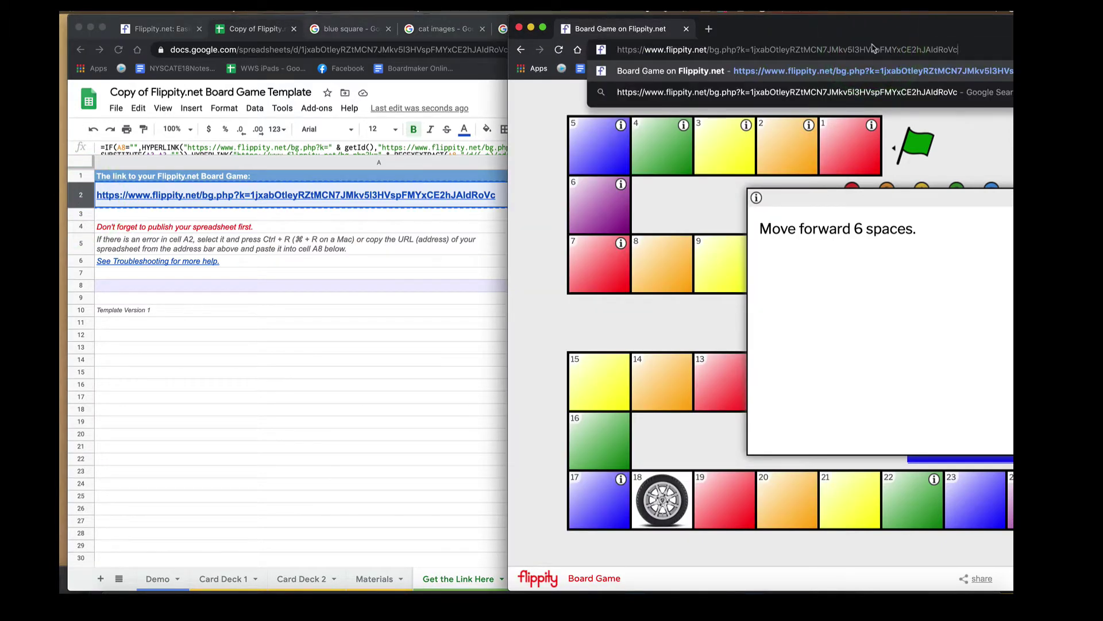
key(Return)
click(639, 209)
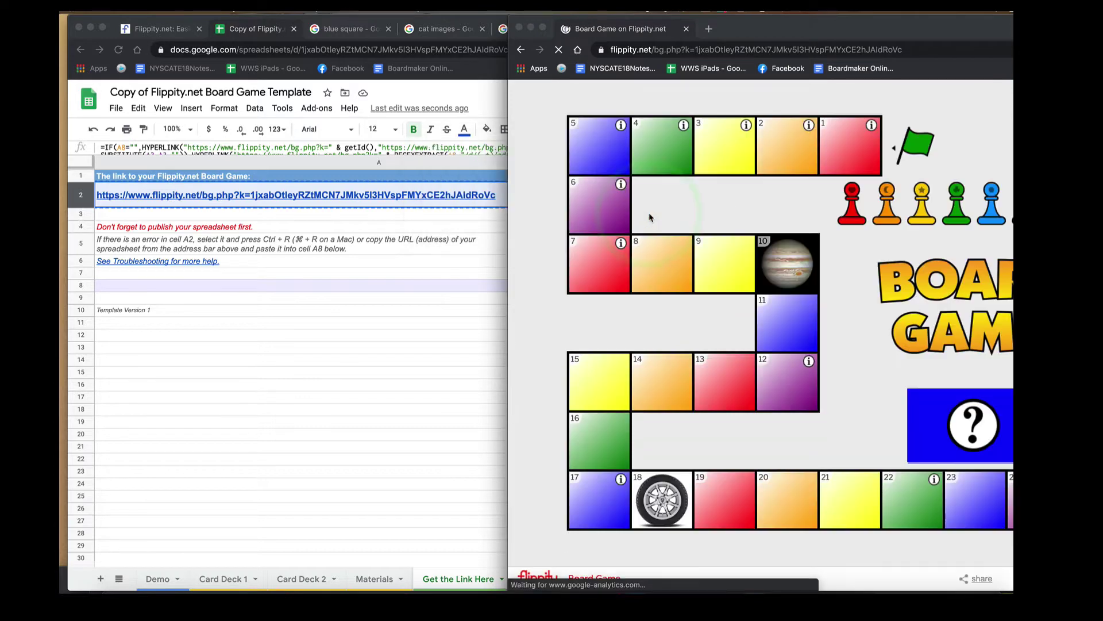
click(872, 125)
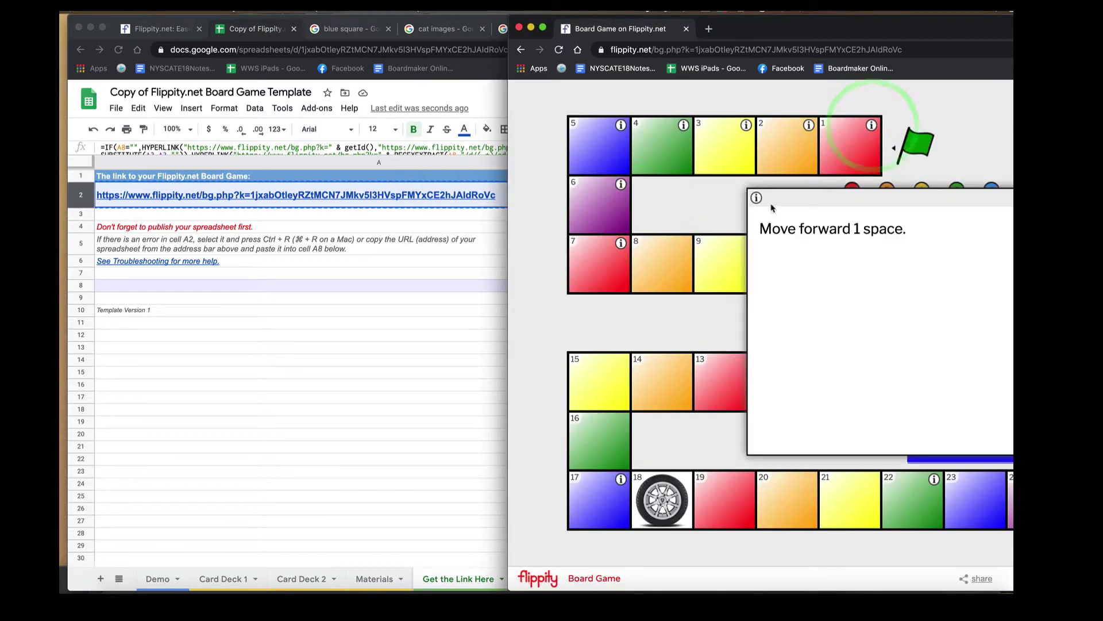
- Return to the Demo sheet of the board game spreadsheet
click(415, 289)
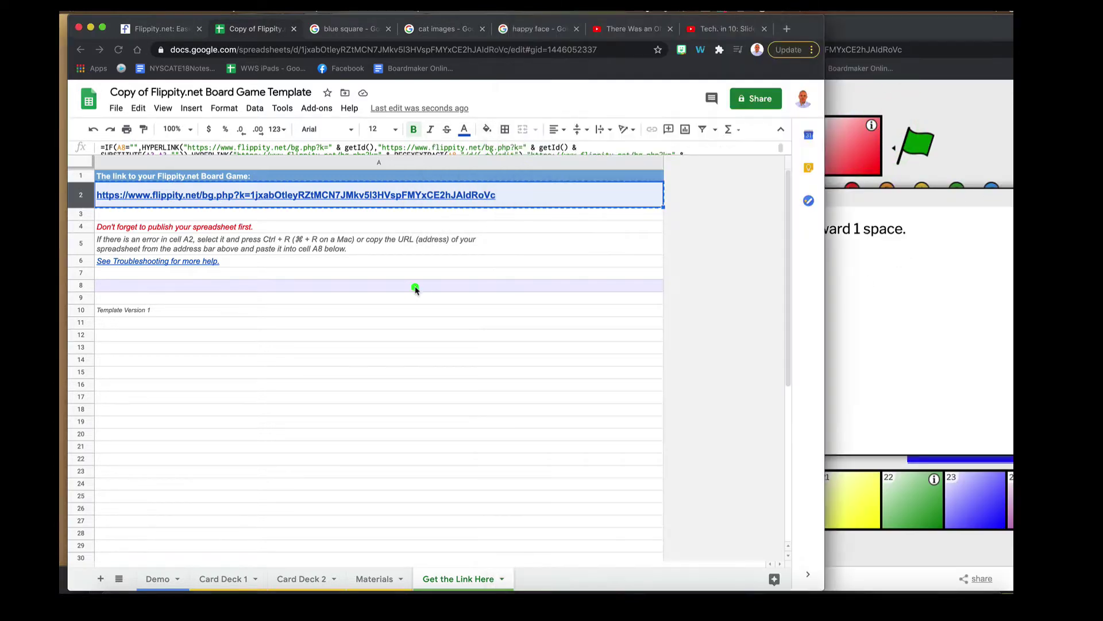
click(167, 580)
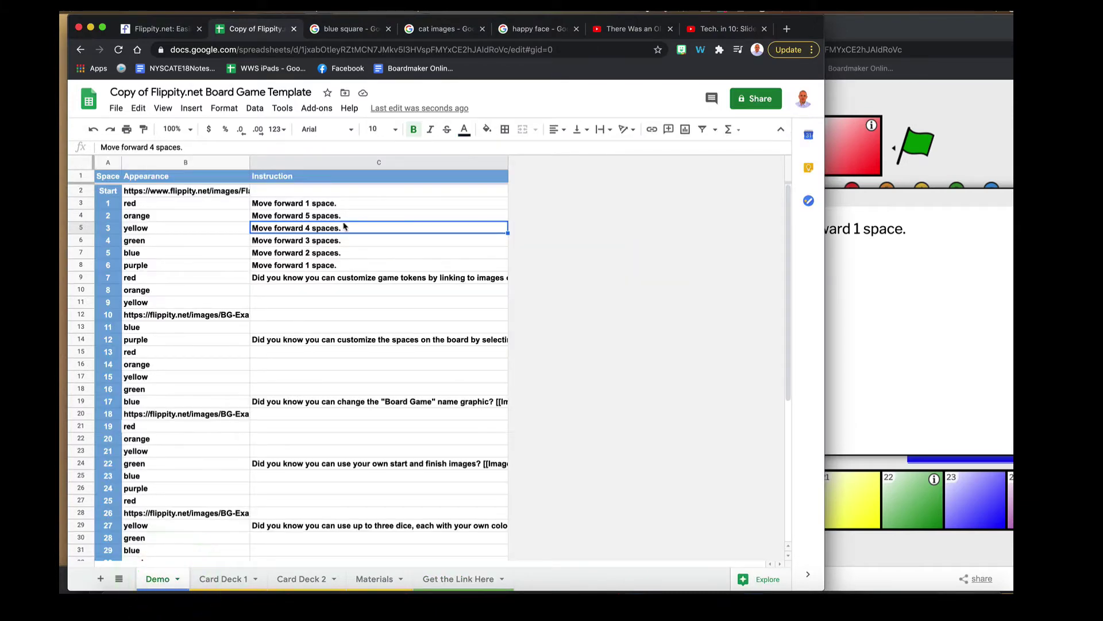
- Bring the board game window into fuller view over the spreadsheet and close space 1's instruction
click(927, 193)
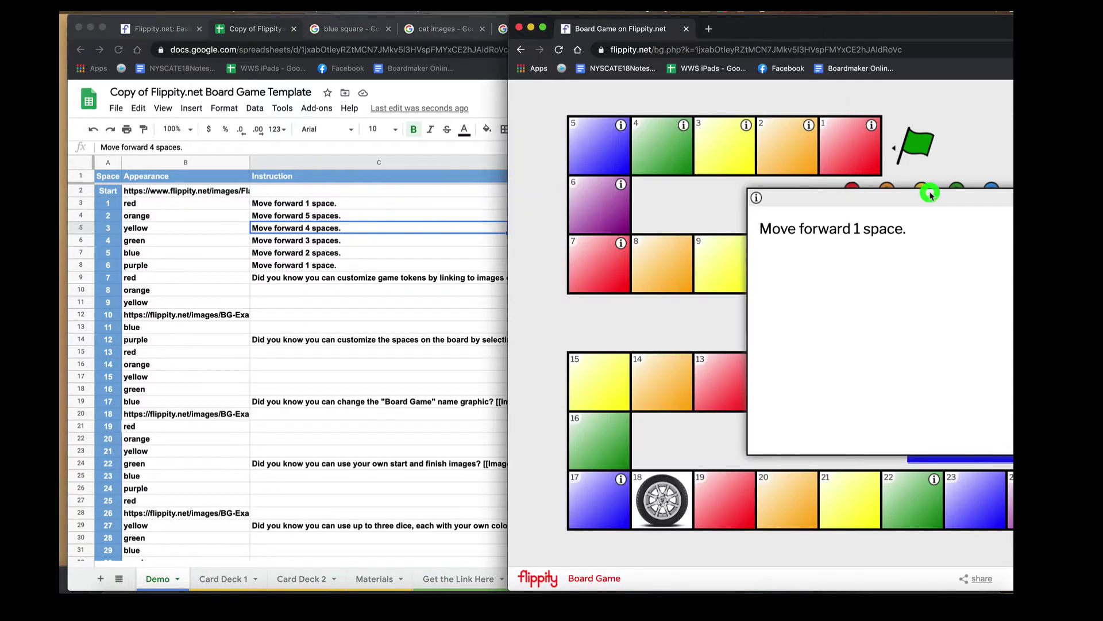
drag(971, 27, 682, 24)
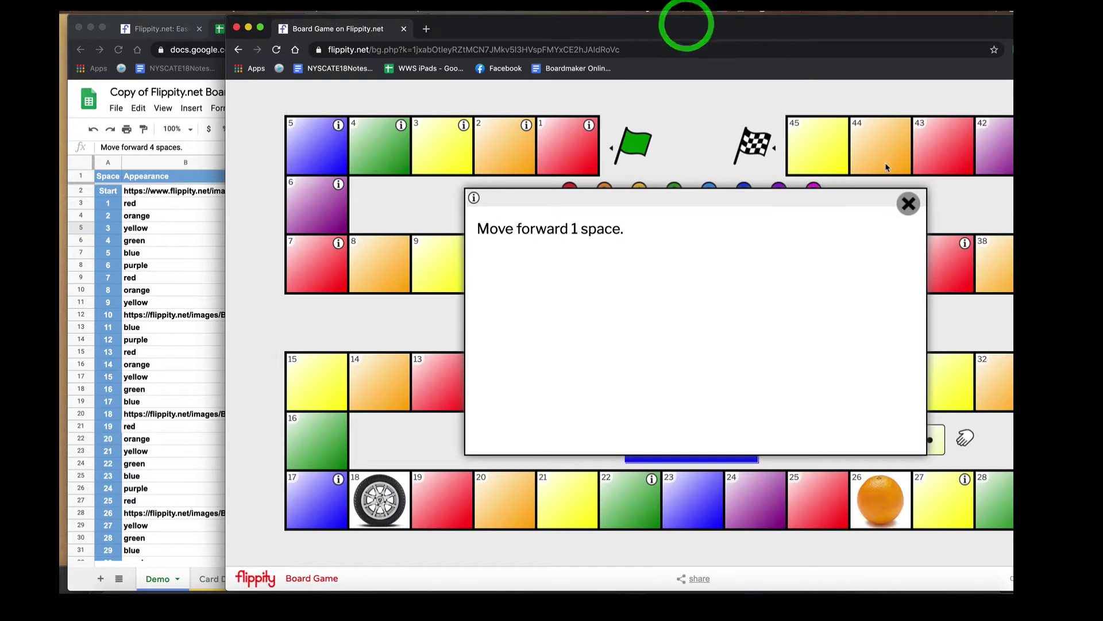
click(910, 202)
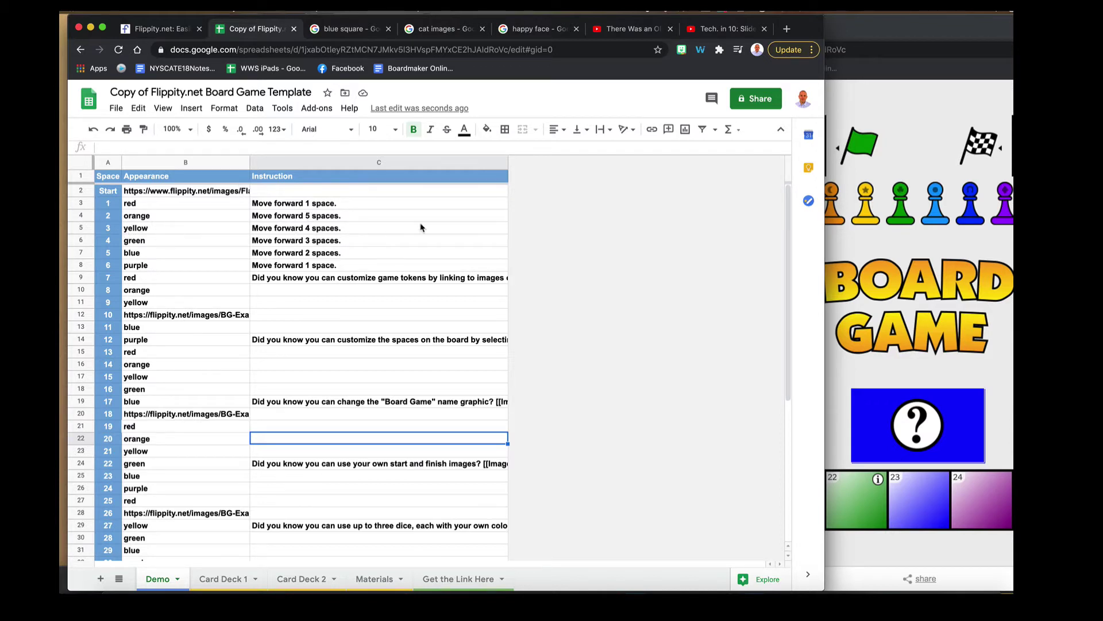
- Return to the Demo sheet from the board game and widen the Instruction column to show more of the long instructions
click(903, 112)
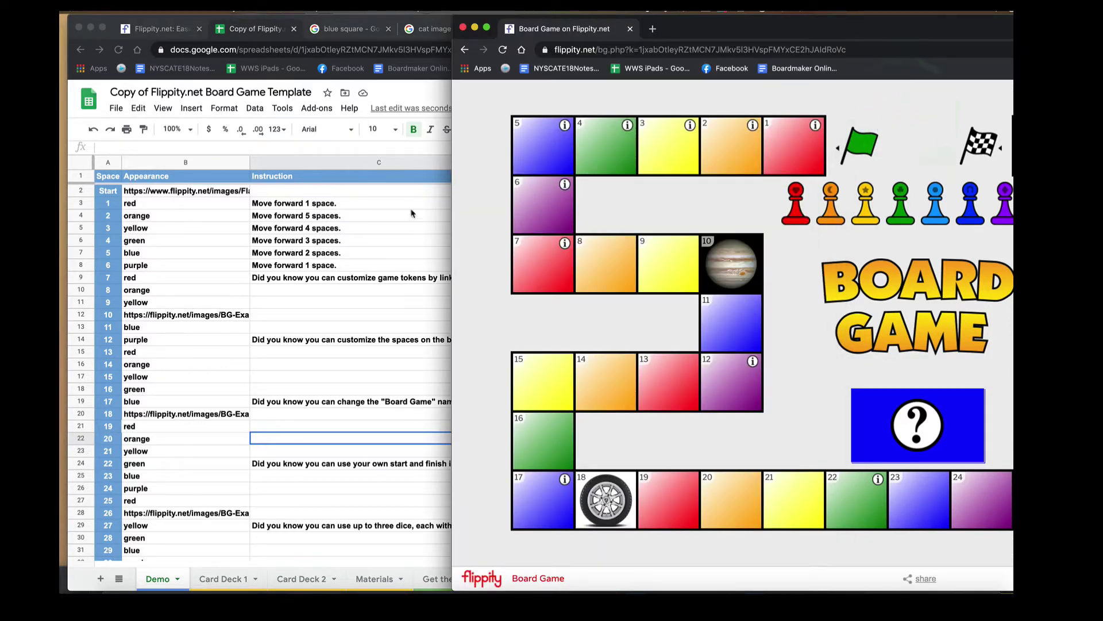
click(337, 216)
click(326, 226)
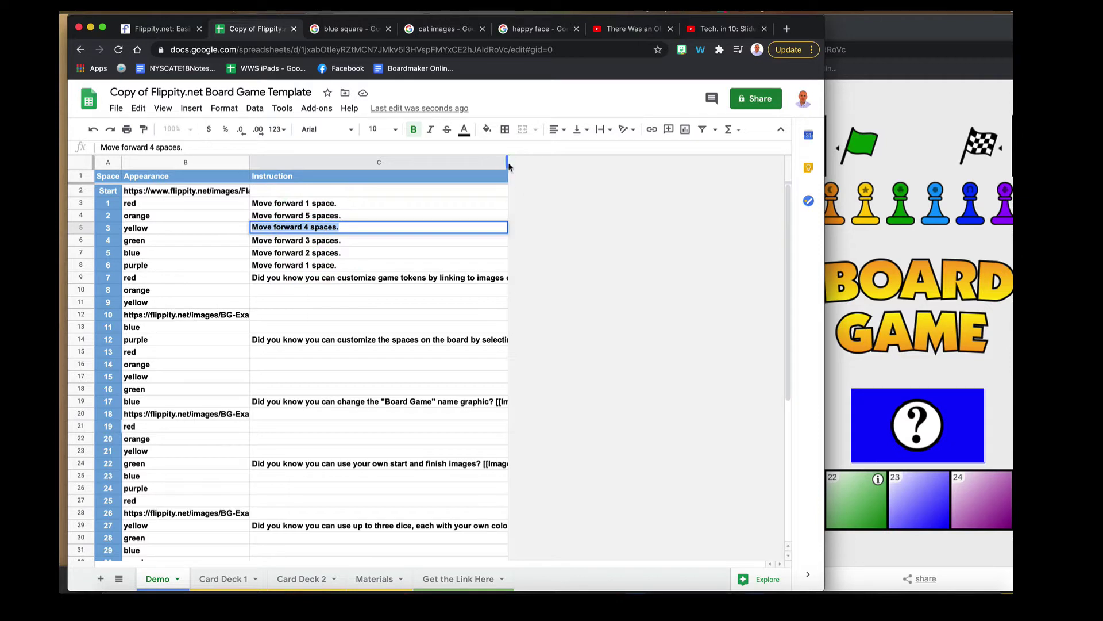
drag(508, 163, 726, 167)
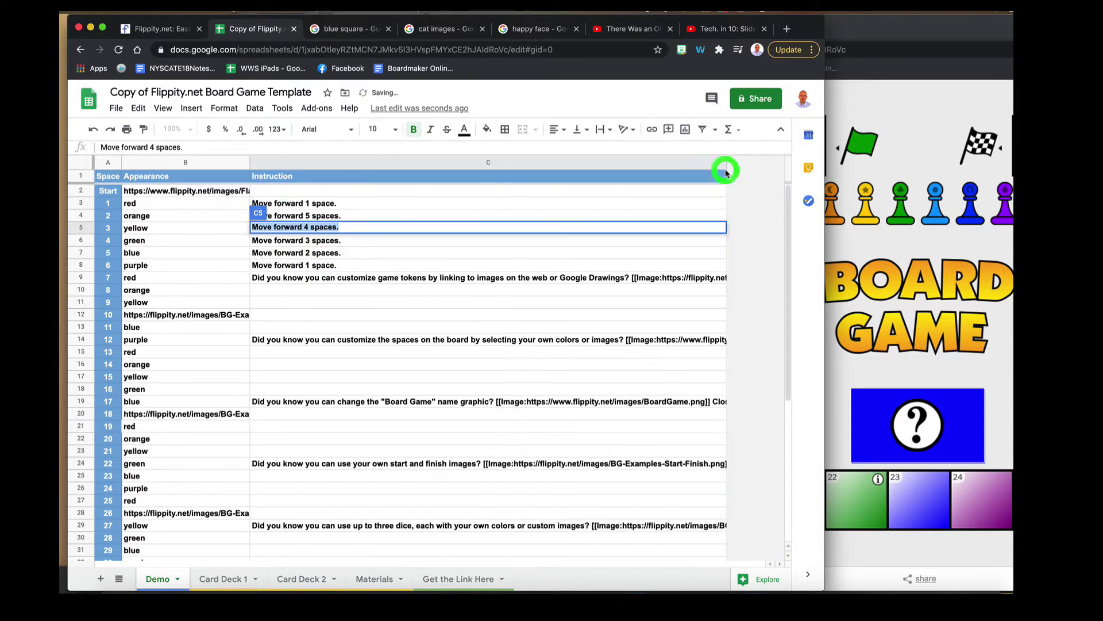
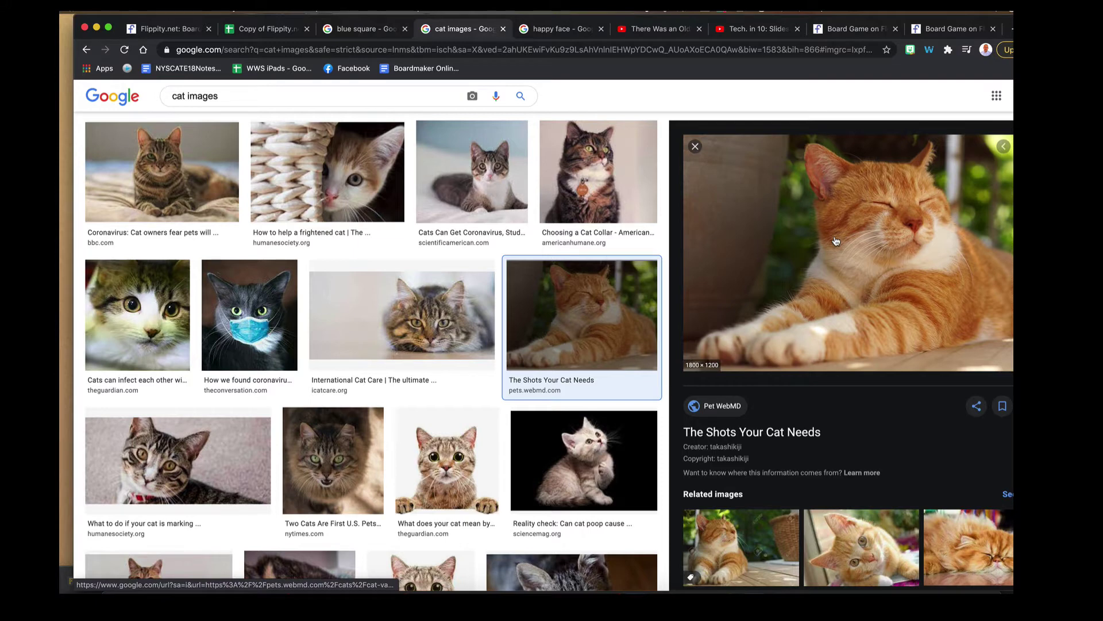
- Copy the image address of the orange cat from the Google image results and return to the board game spreadsheet
right_click(836, 241)
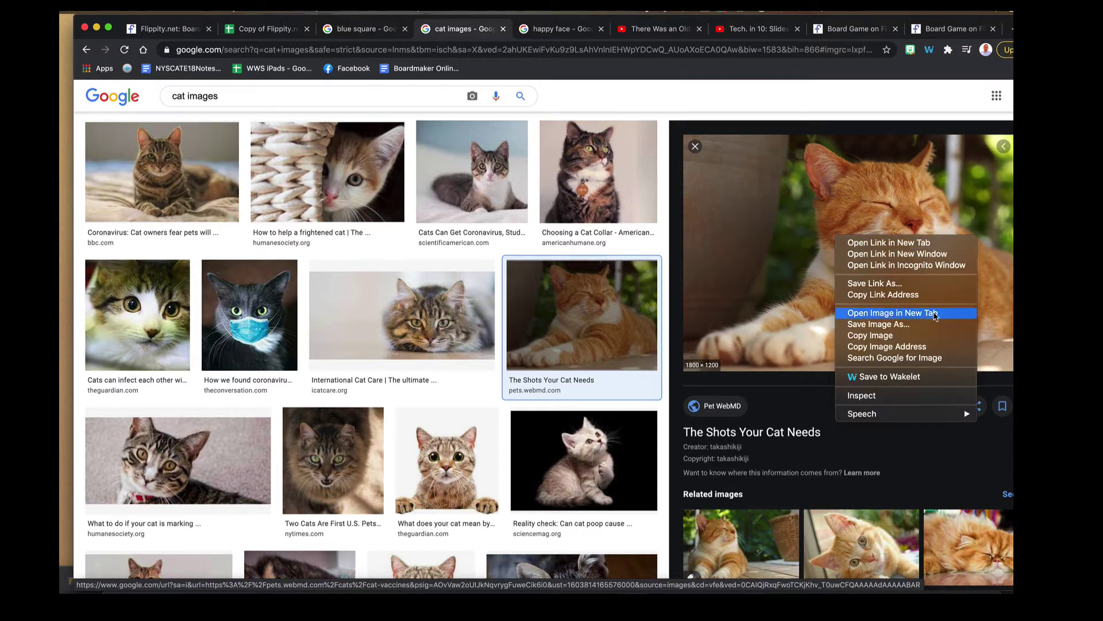
click(969, 347)
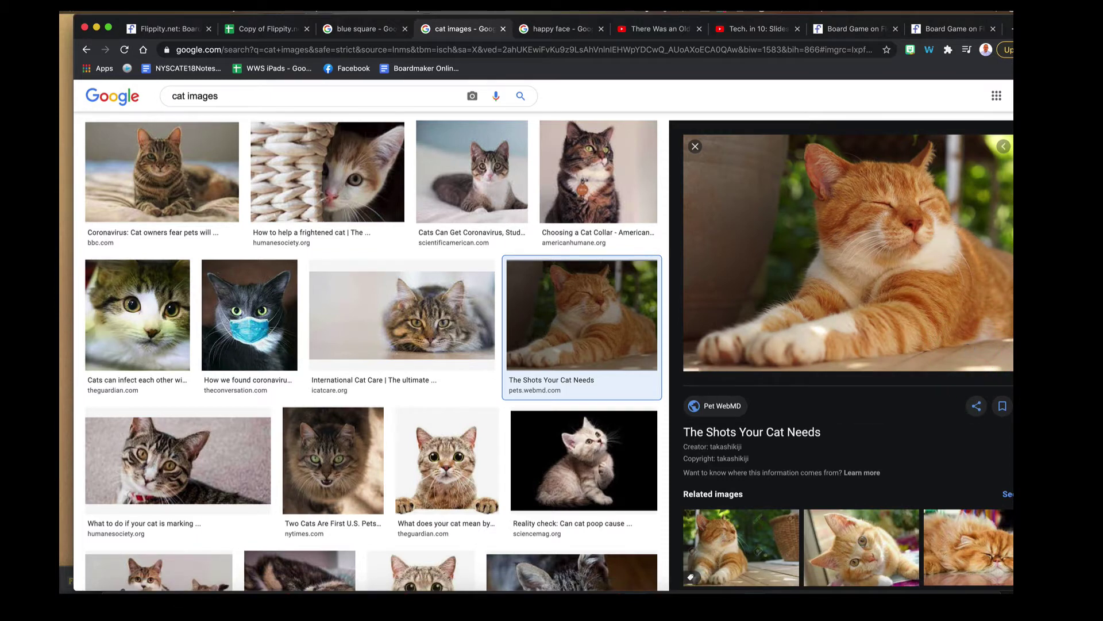
click(256, 27)
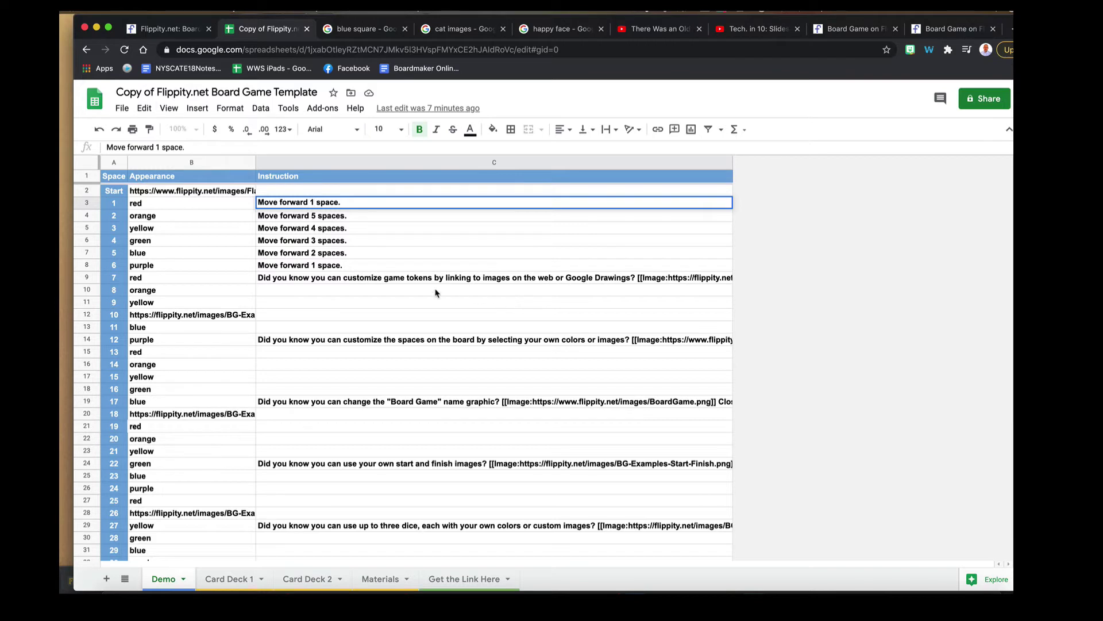
- Replace space 9's appearance, "yellow", with the copied cat image address
click(166, 301)
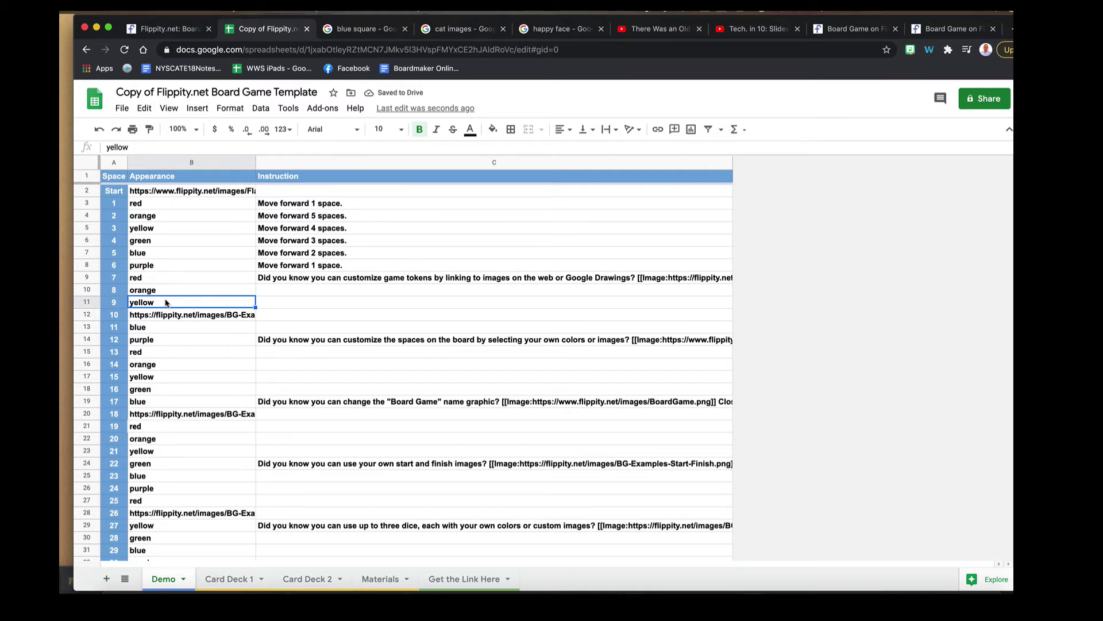
double_click(166, 302)
click(164, 296)
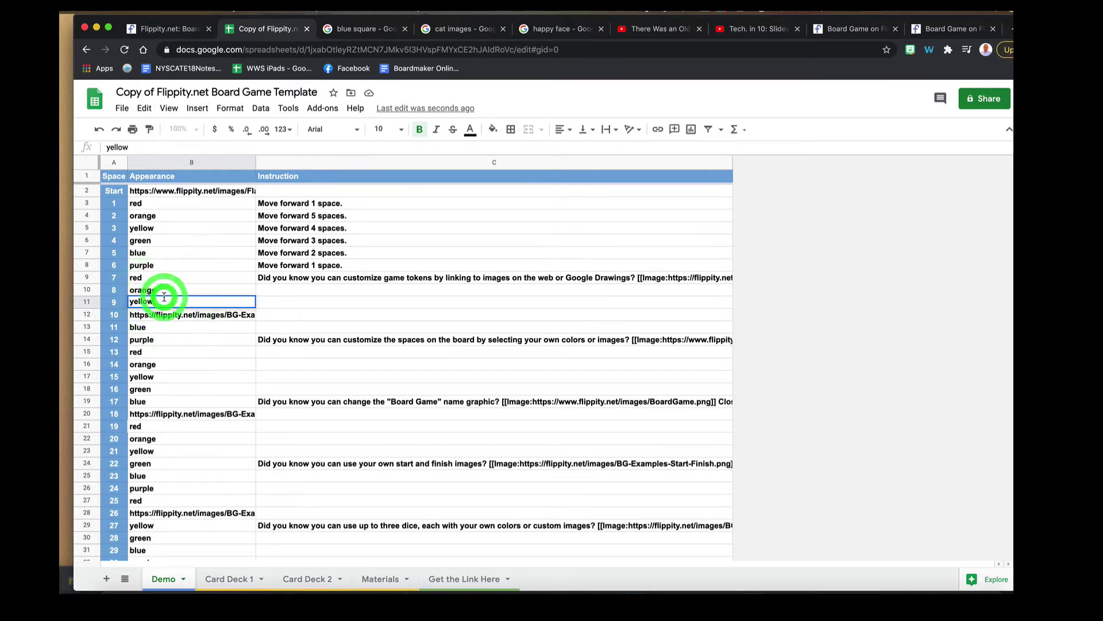
drag(151, 301, 121, 304)
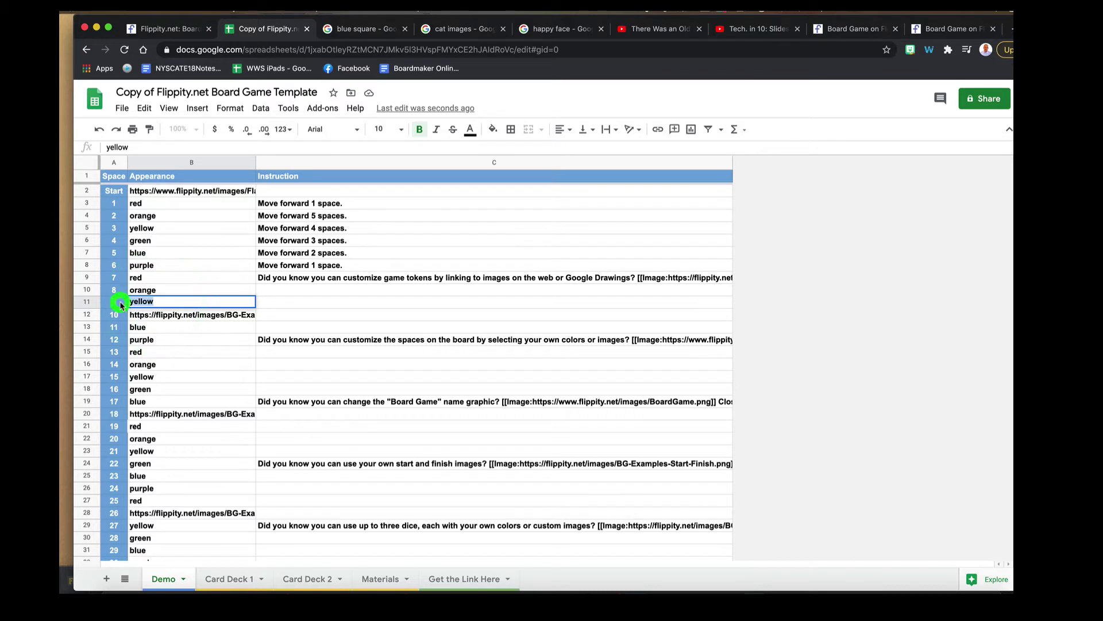
key(super+v)
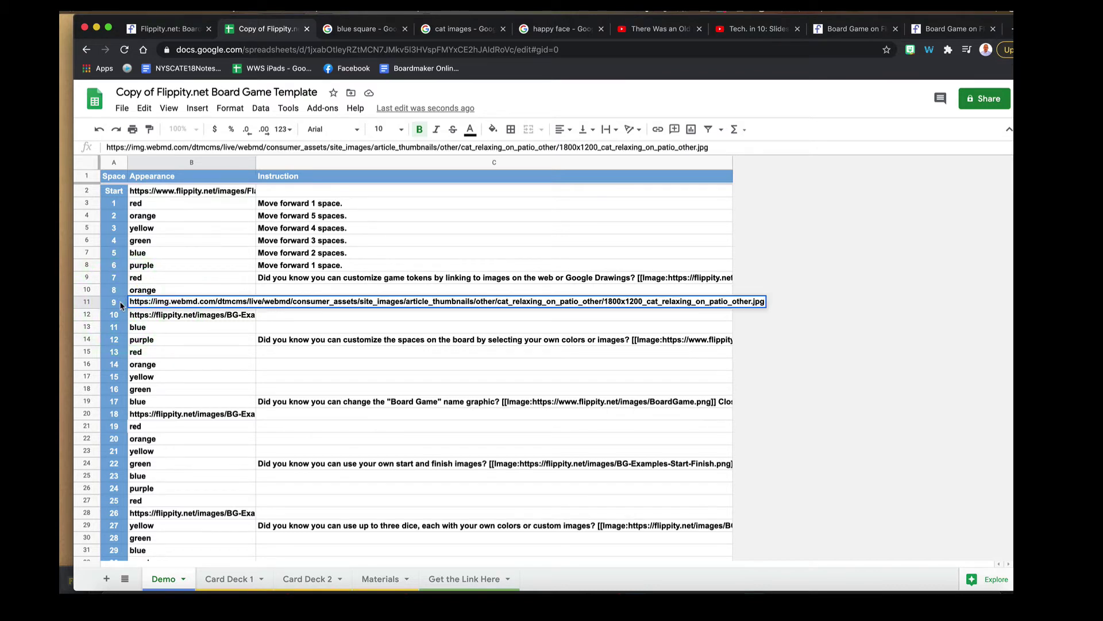
key(Return)
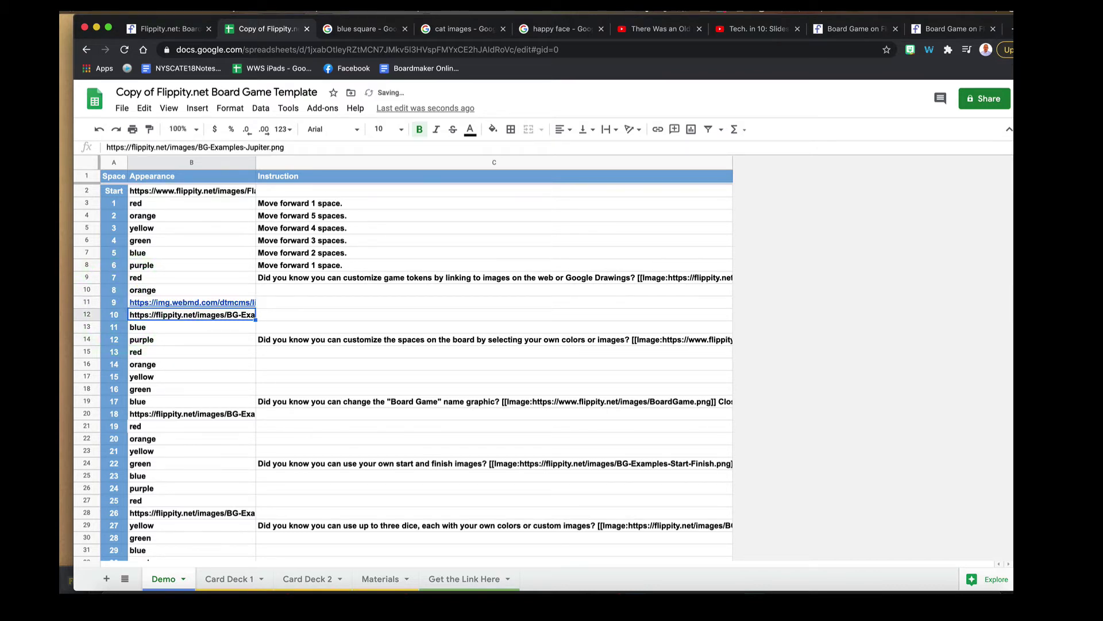
- Copy the game link from the Get the Link Here sheet and open the board game with it in a new browser tab
click(479, 581)
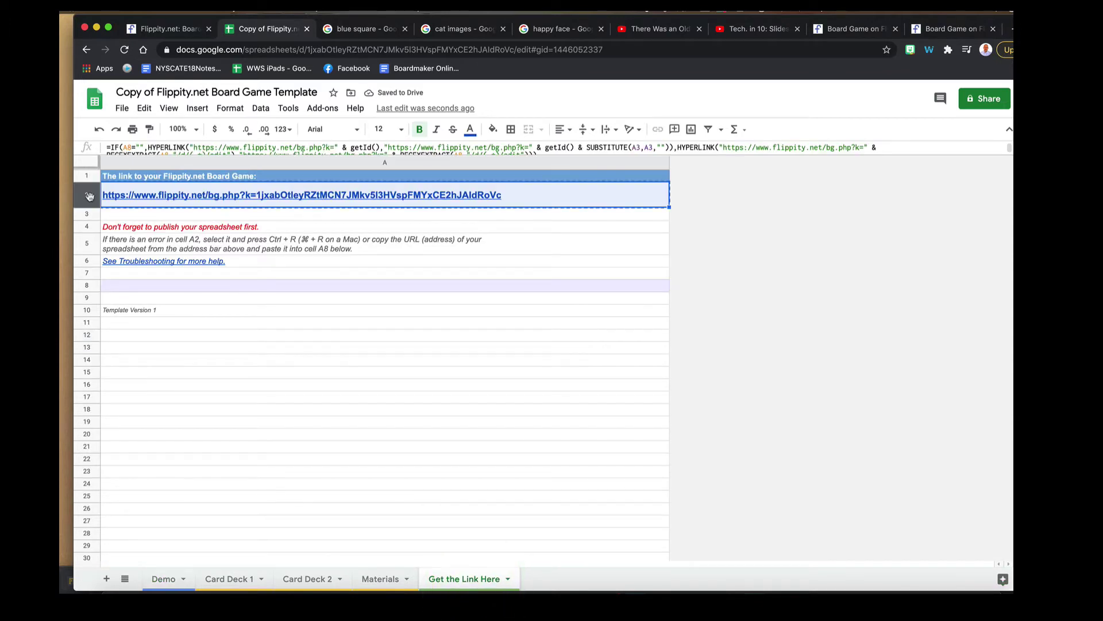
click(161, 579)
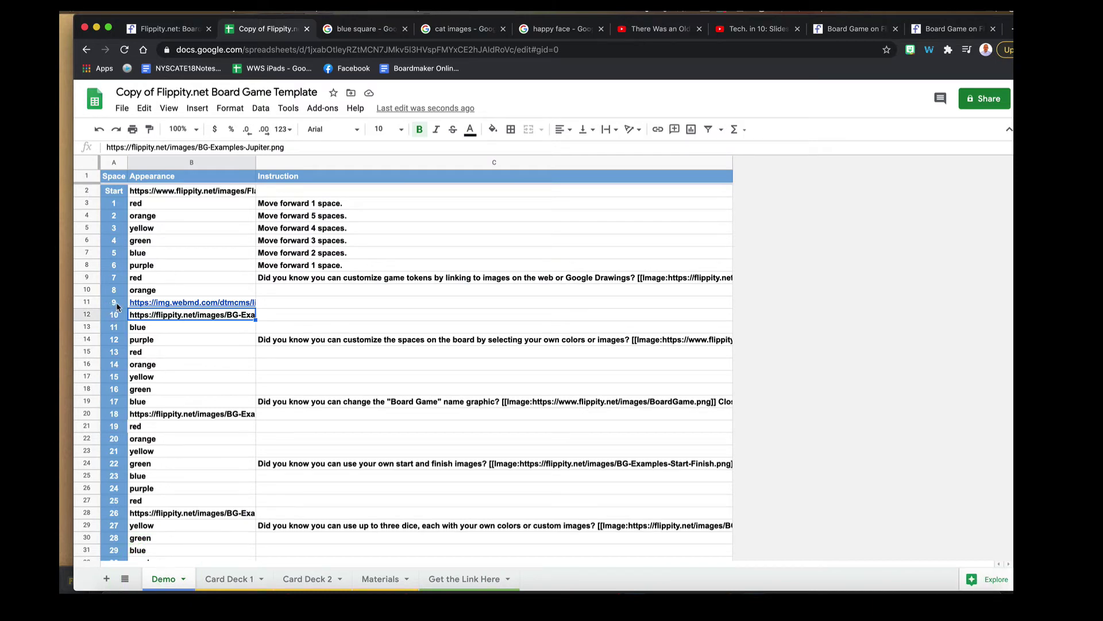
key(super+t)
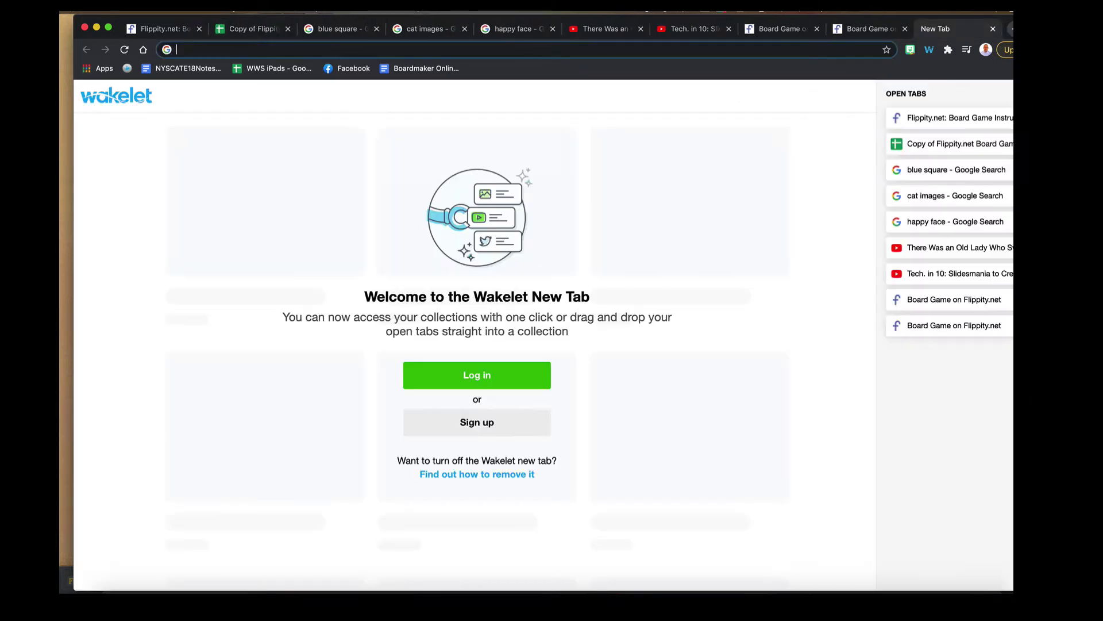
text(https://www.flippity.net/bg.php?k=1jxabOtleyRZtMCN7JMkv5l3HVspFMYxCE2hJAldRoVc)
key(Return)
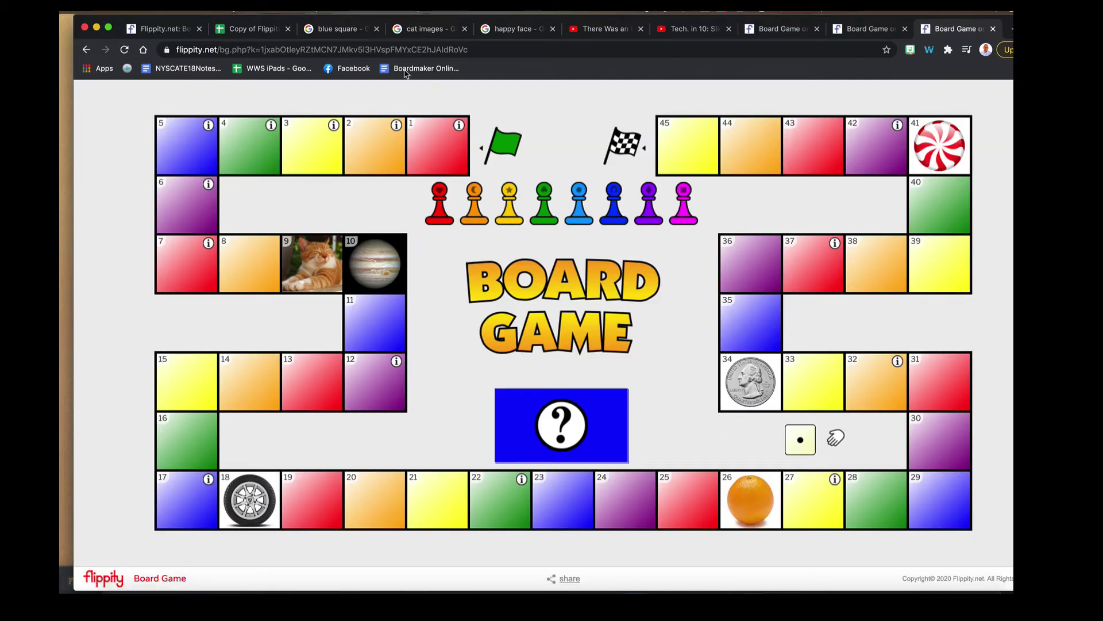
- Copy the orange cat's image address again from the cat image results and go back to the Demo sheet
click(425, 30)
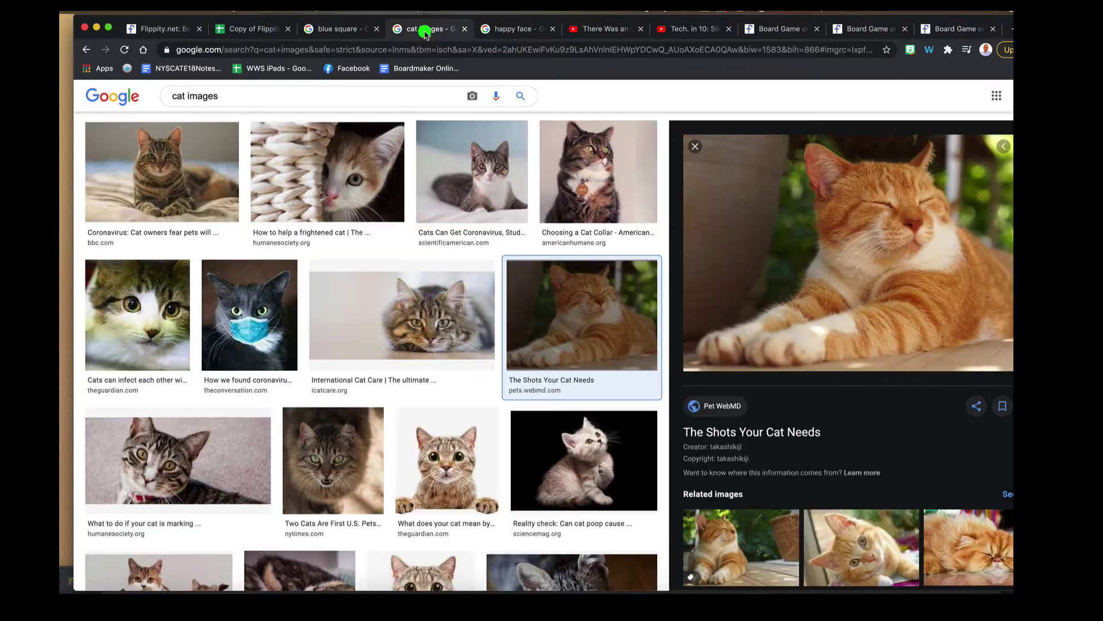
right_click(838, 239)
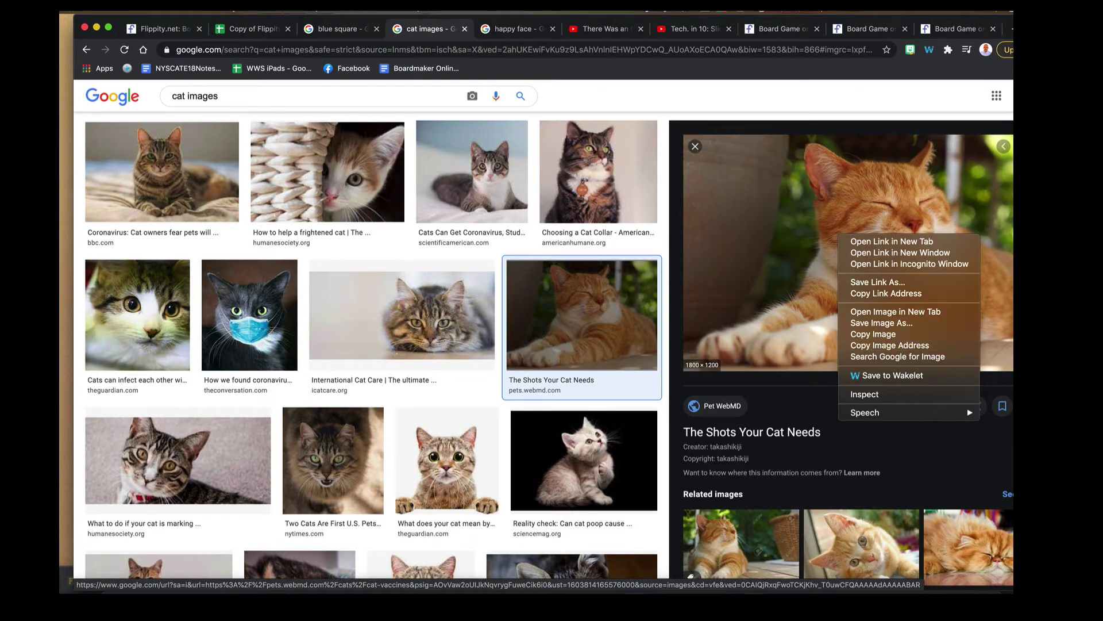
click(243, 37)
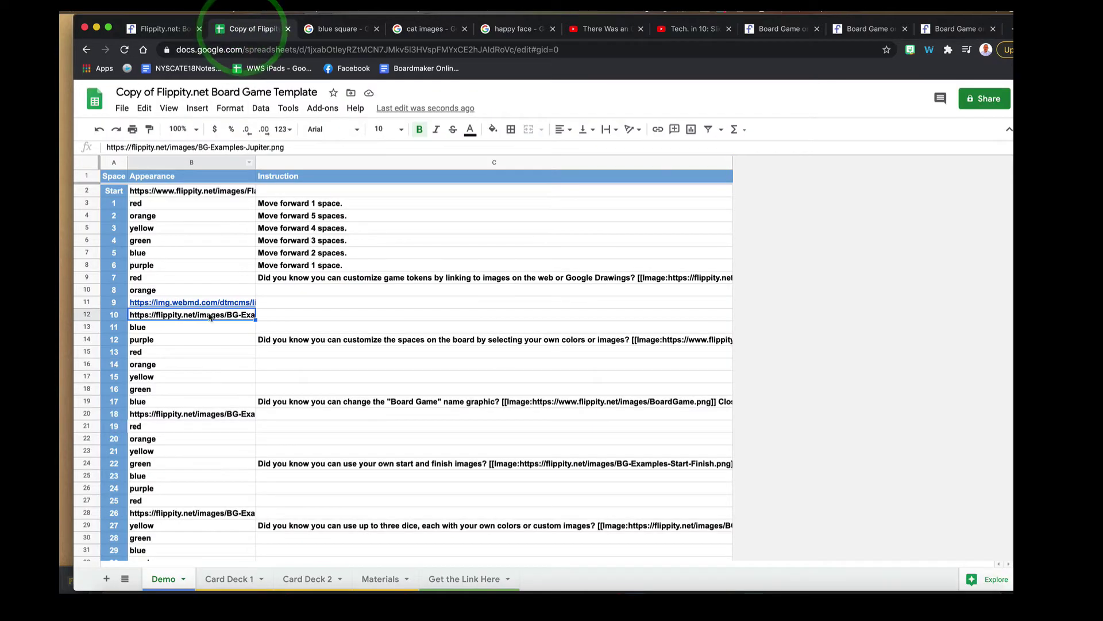
mouse_move(200, 303)
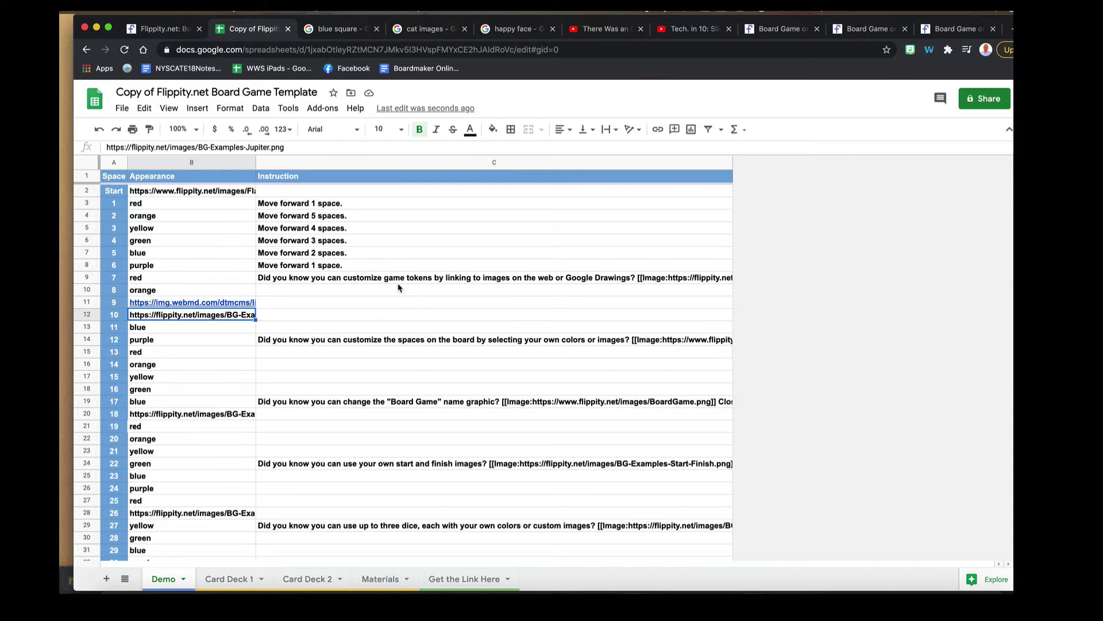
- View space 1's instruction in the newly opened board game and return to the Demo sheet
click(956, 29)
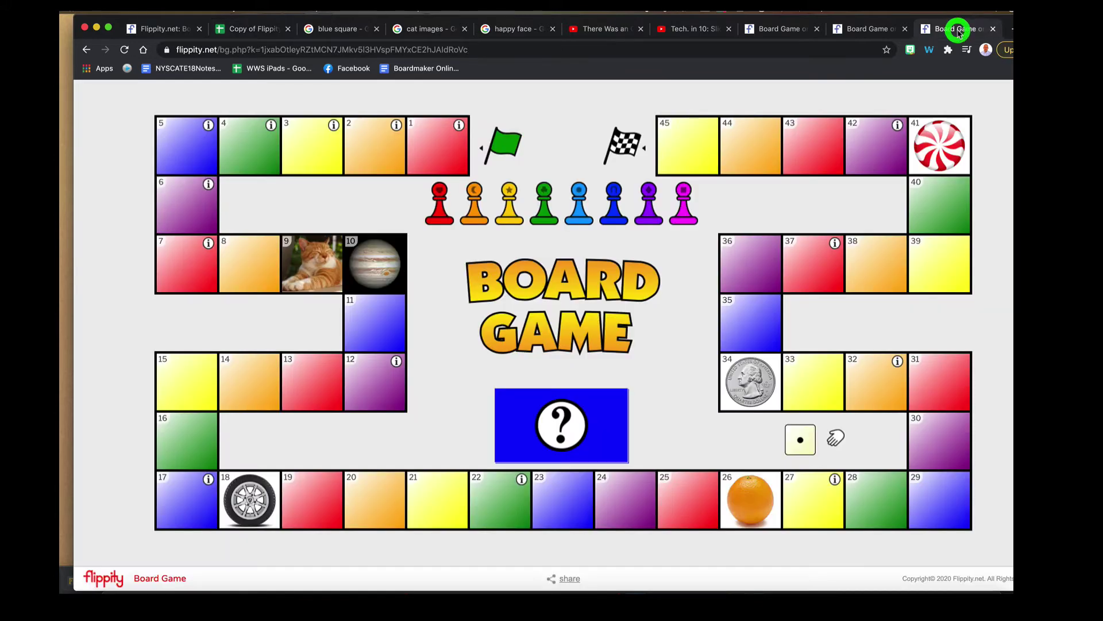
click(458, 126)
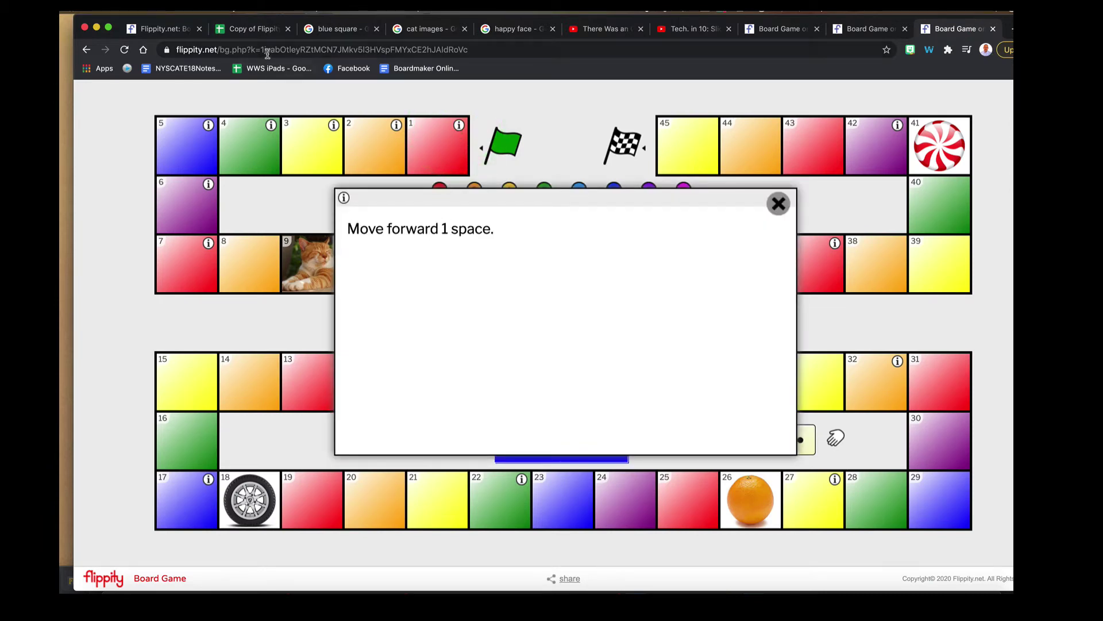
click(253, 29)
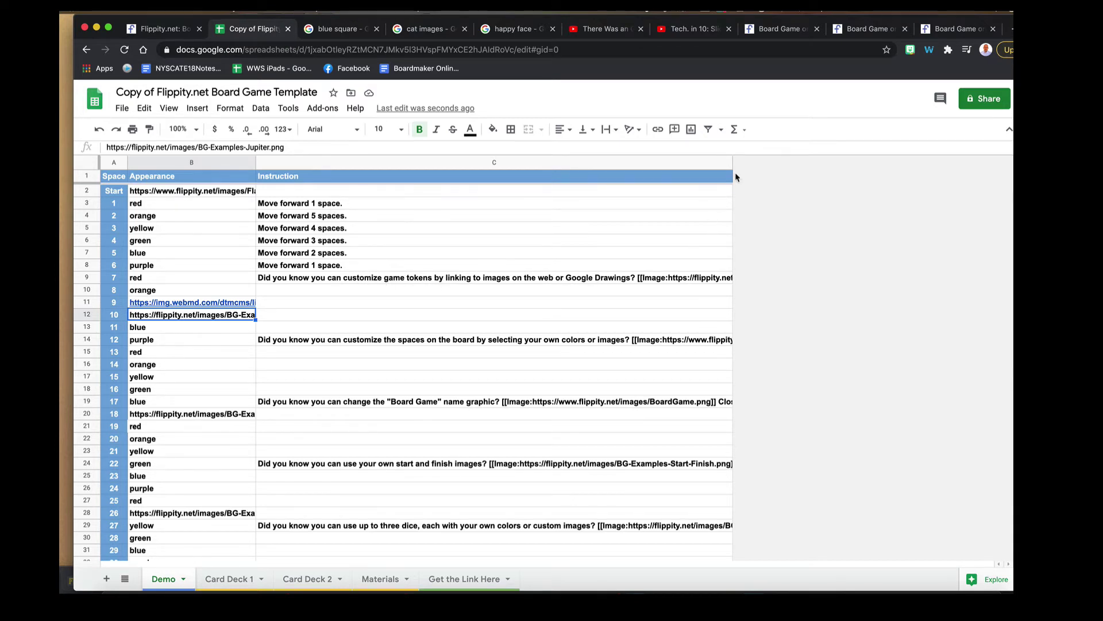
- Widen the Instruction column further and set space 9's instruction to the cat image address enclosed in [[Image: and ]]
drag(733, 161, 994, 161)
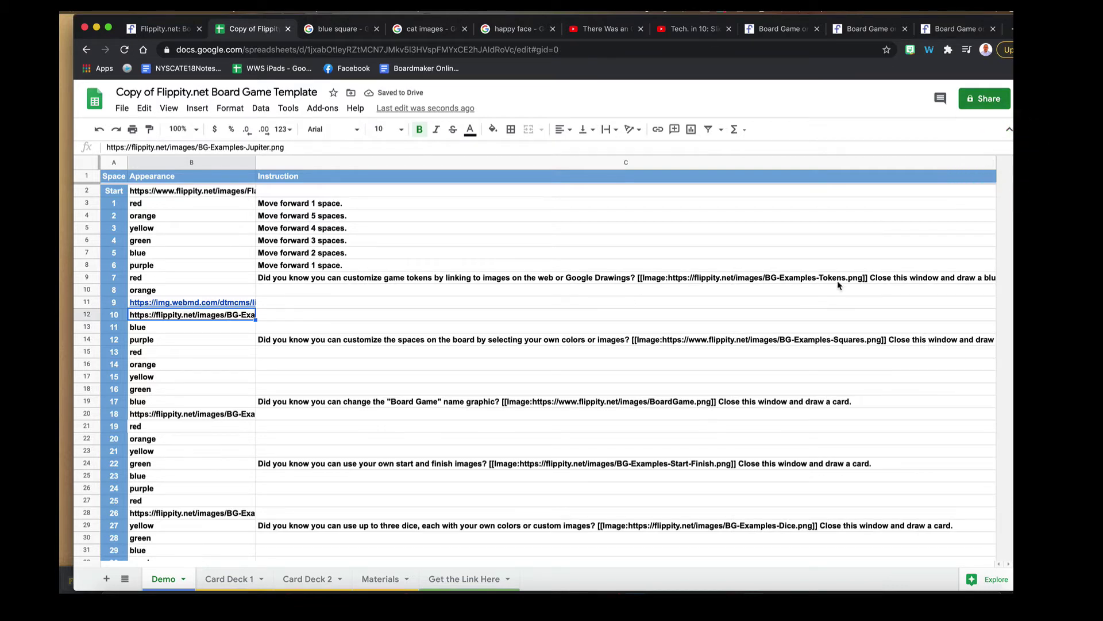
double_click(285, 304)
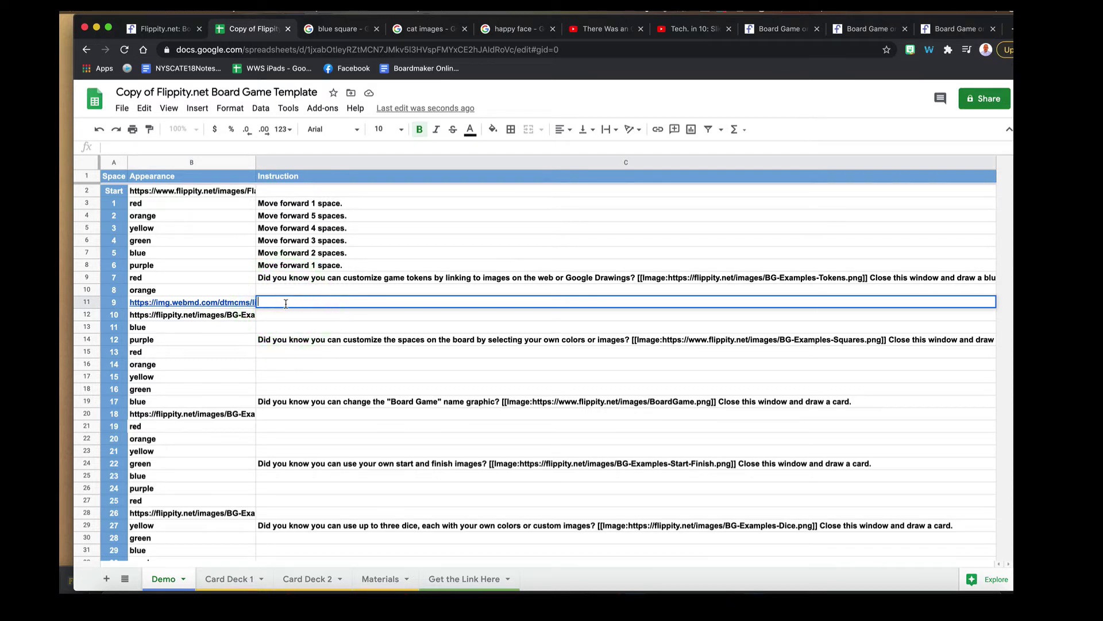
text([[Image:)
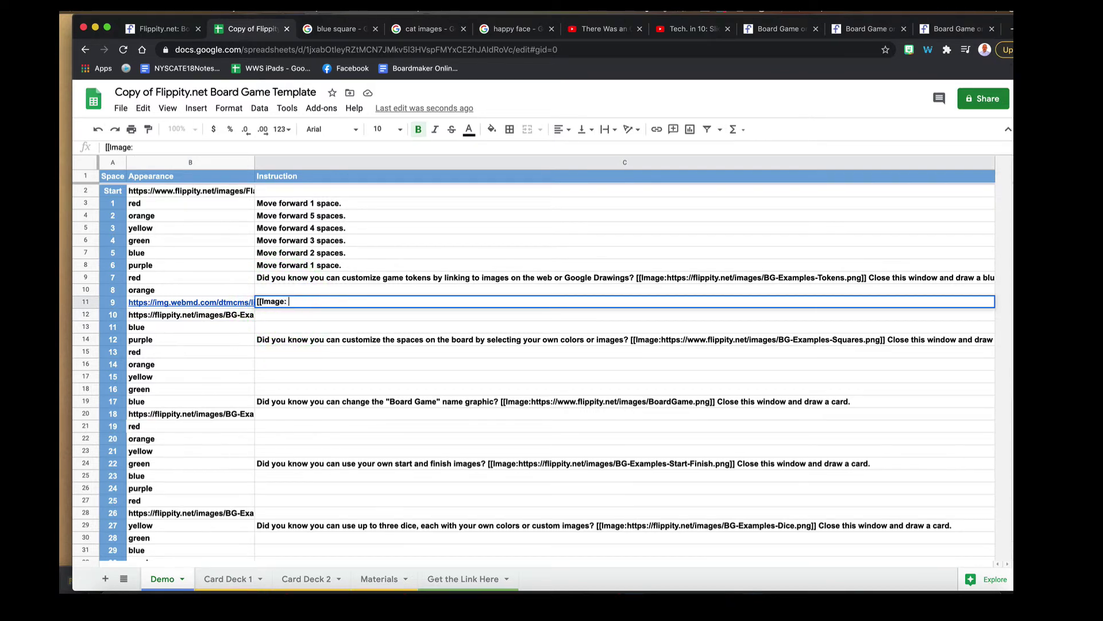
text(https://img.webmd.com/dtmcms/live/webmd/consumer_assets/site_images/article_thumbnails/other/cat_relaxing_on_patio_other/1800x1200_cat_relaxing_on_patio_other.jpg)
text(")
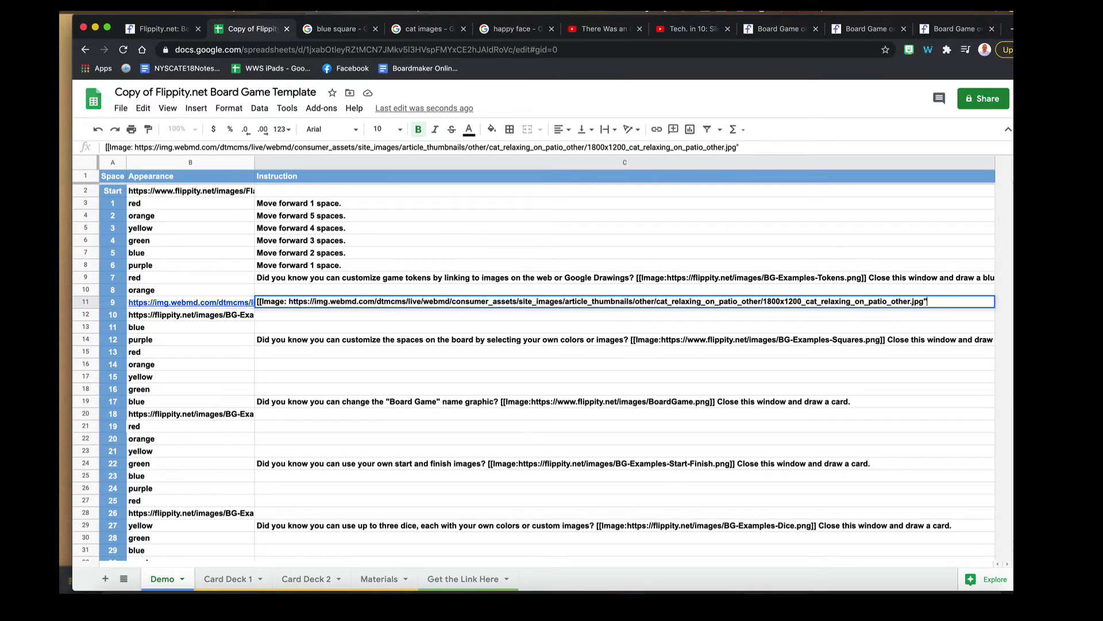
text(])
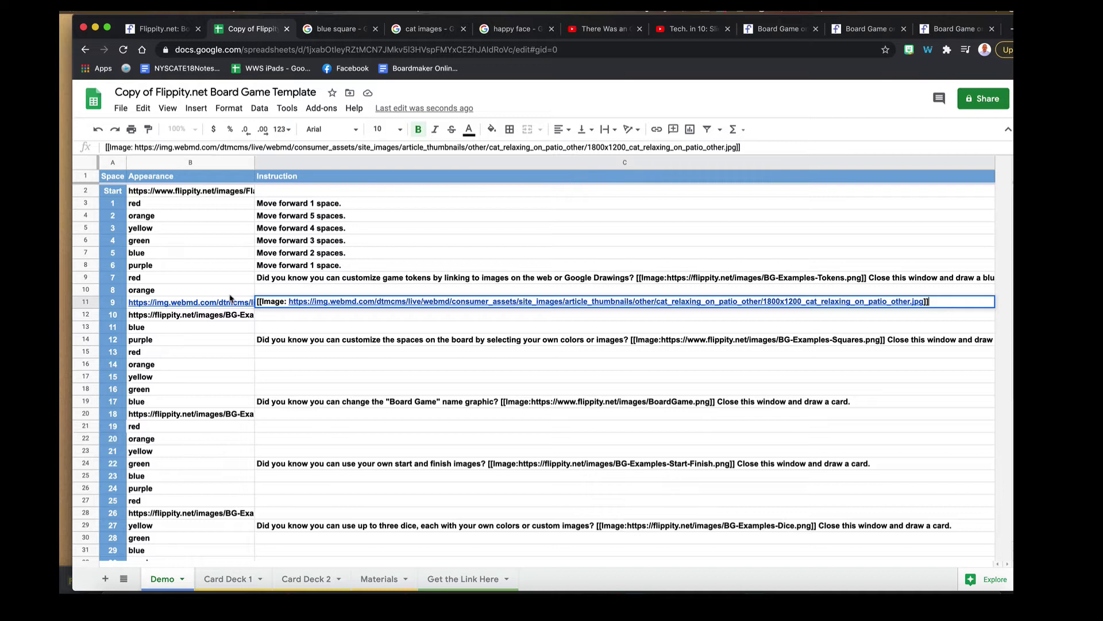
- Copy the game link from the Get the Link Here sheet and reload the already open board game with it
click(464, 579)
click(79, 192)
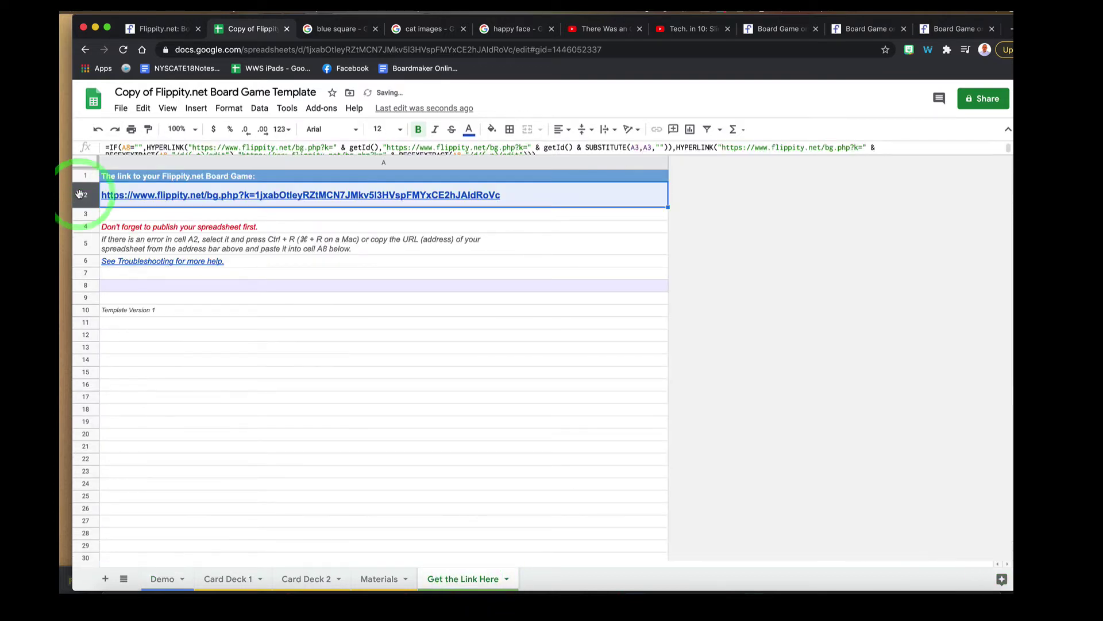
click(951, 27)
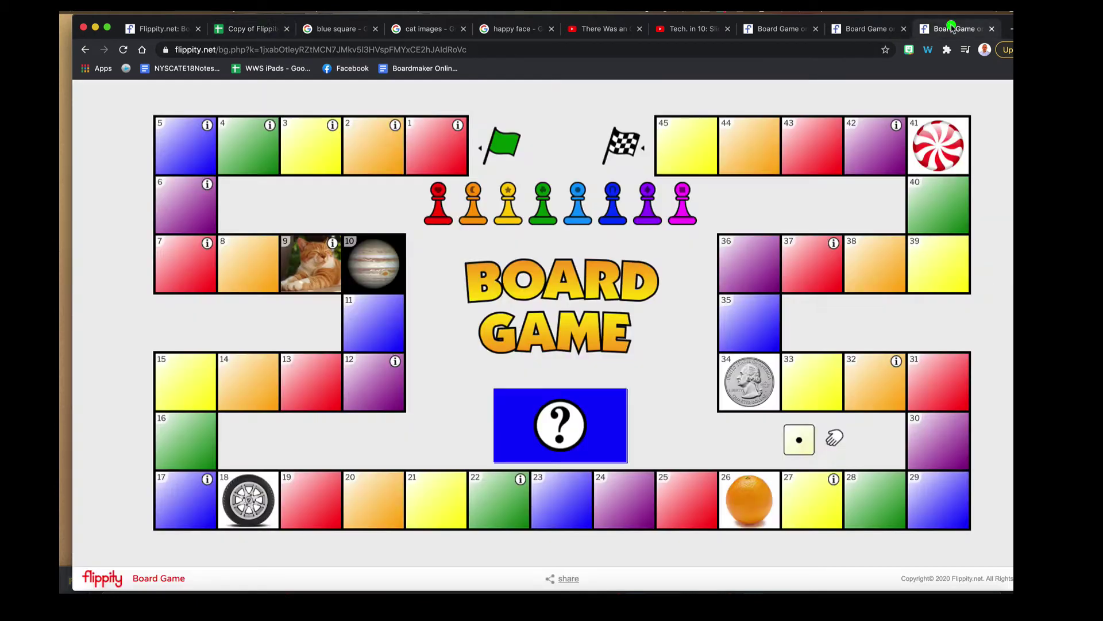
click(815, 50)
text(https://www.flippity.net/bg.php?k=1jxabOtleyRZtMCN7JMkv5l3HVspFMYxCE2hJAldRoVc)
key(Return)
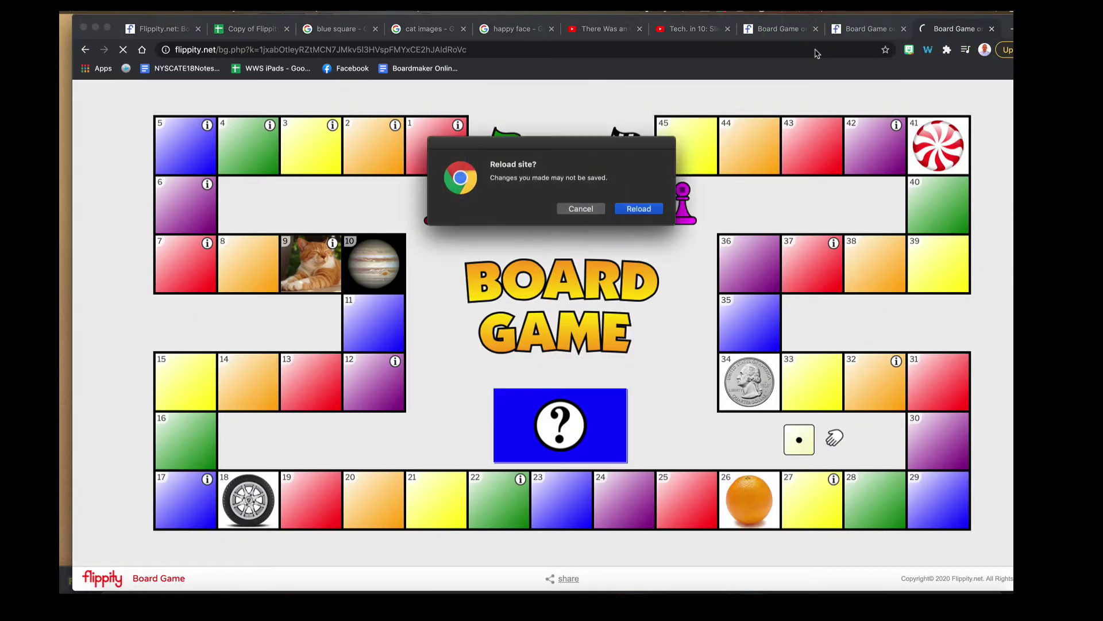
click(645, 210)
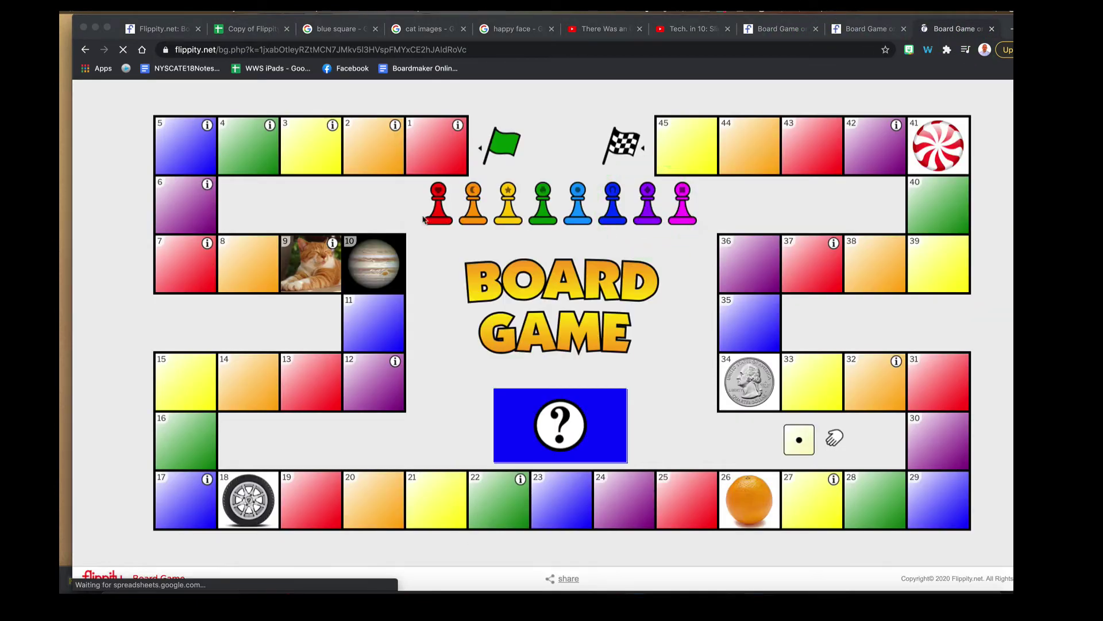
- View space 9's instruction image in the reloaded board game, close it, and return to the Demo sheet
click(333, 245)
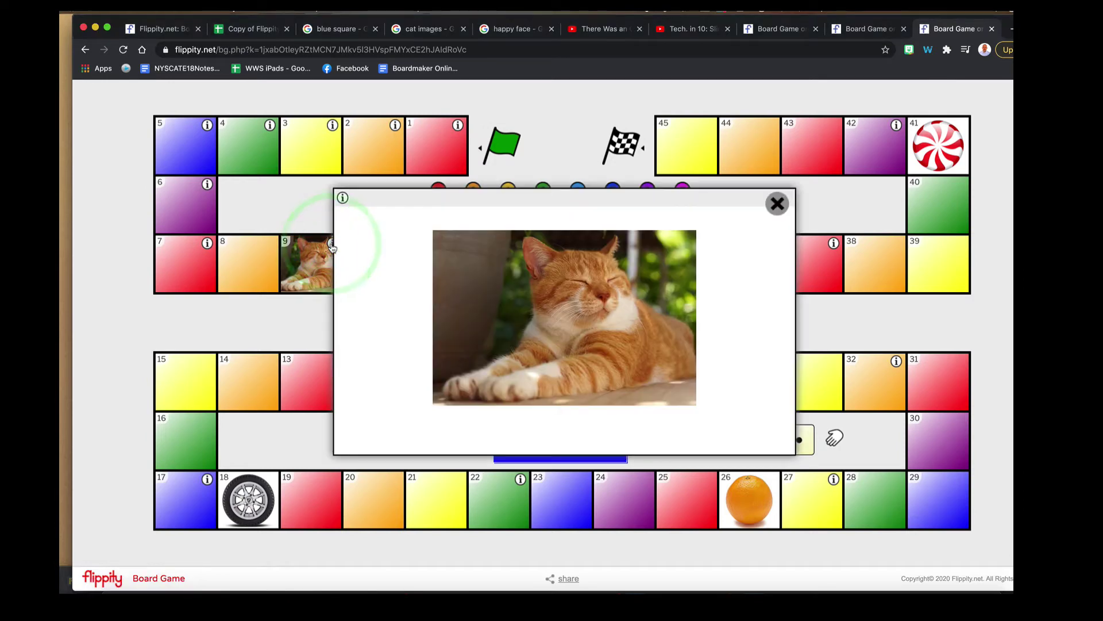
click(773, 204)
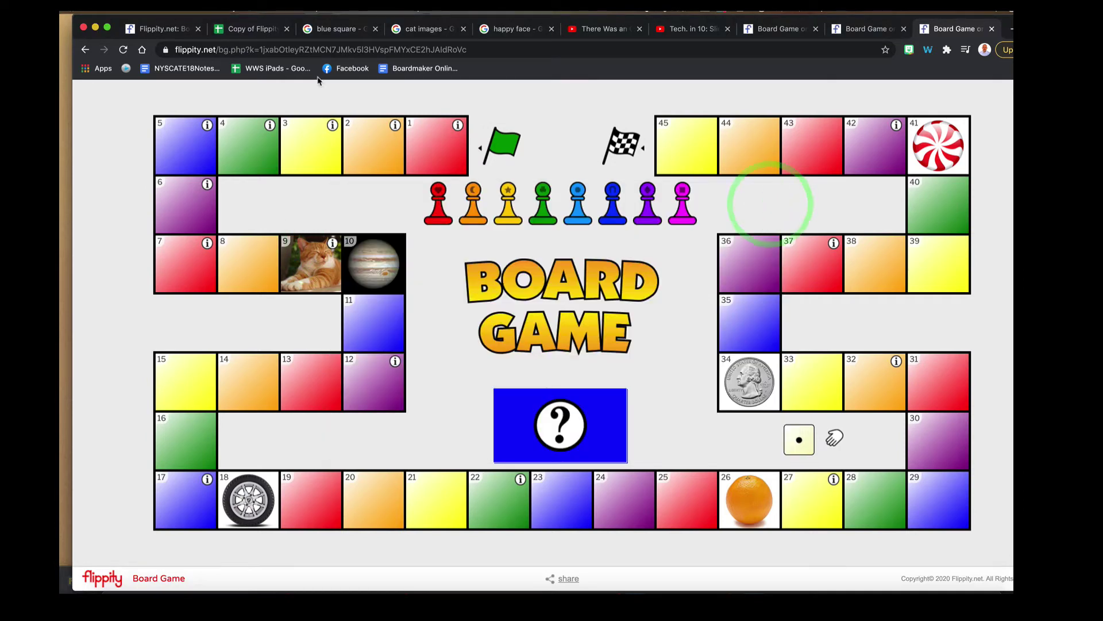
click(252, 32)
click(164, 579)
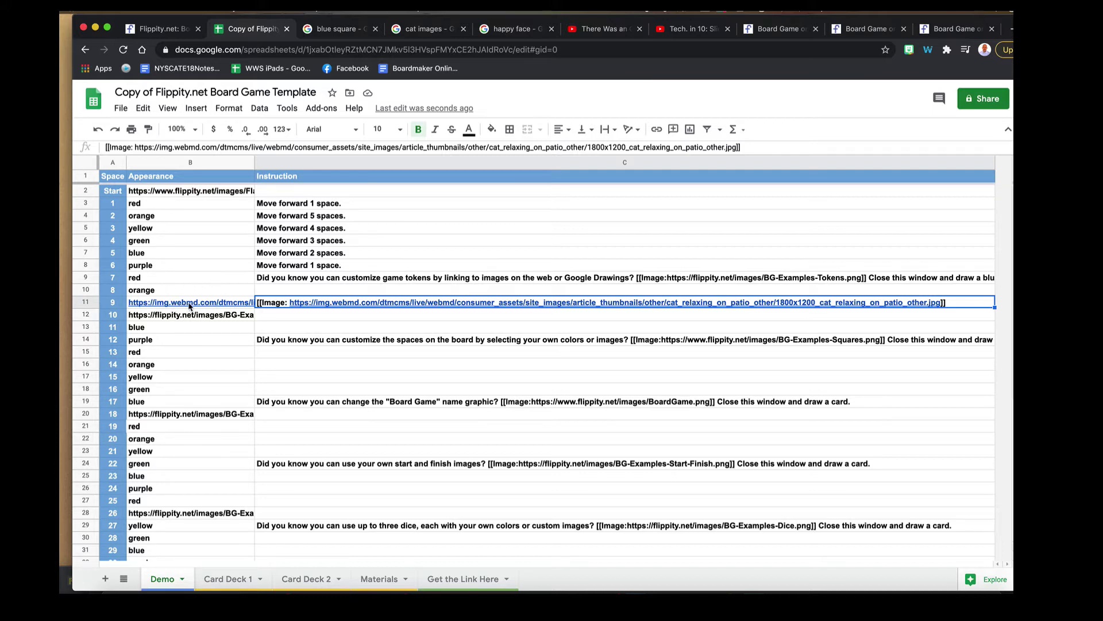
- Compare space 9's appearance and instruction entries in the Demo sheet with the spaces on the game board
mouse_move(180, 304)
click(923, 33)
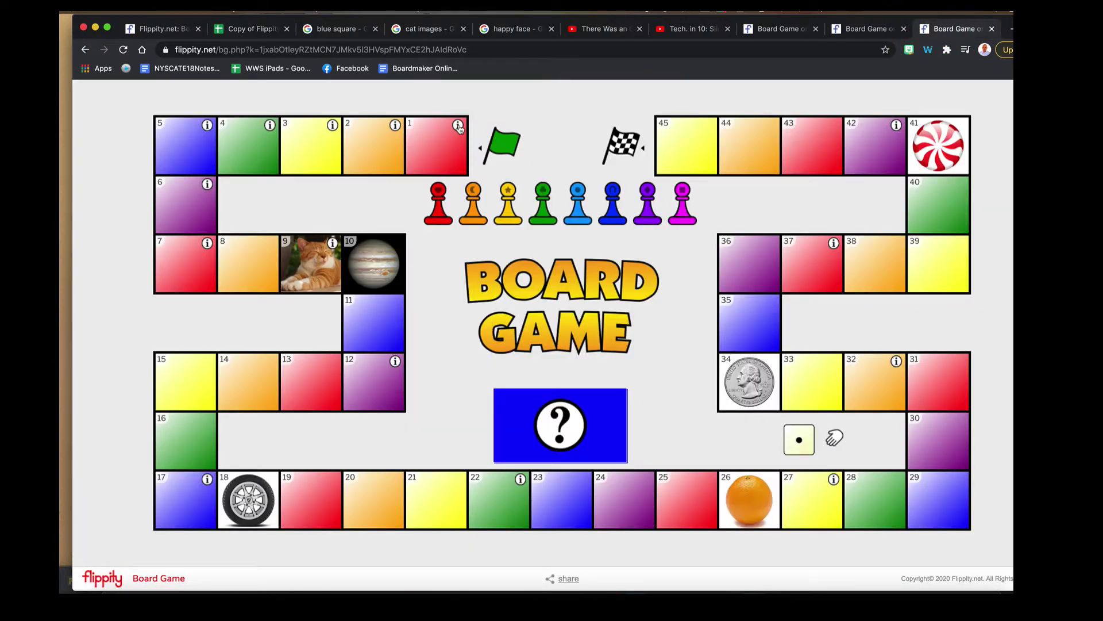
click(253, 32)
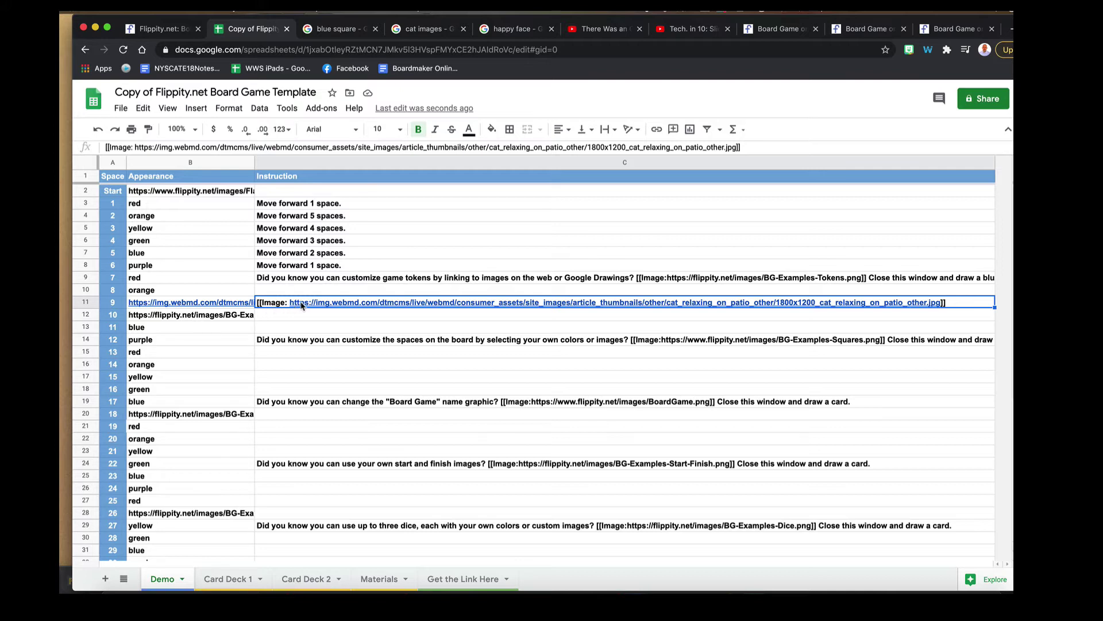
mouse_move(350, 309)
- View space 9's instruction image in the board game again, close it, and roll the die twice
click(957, 29)
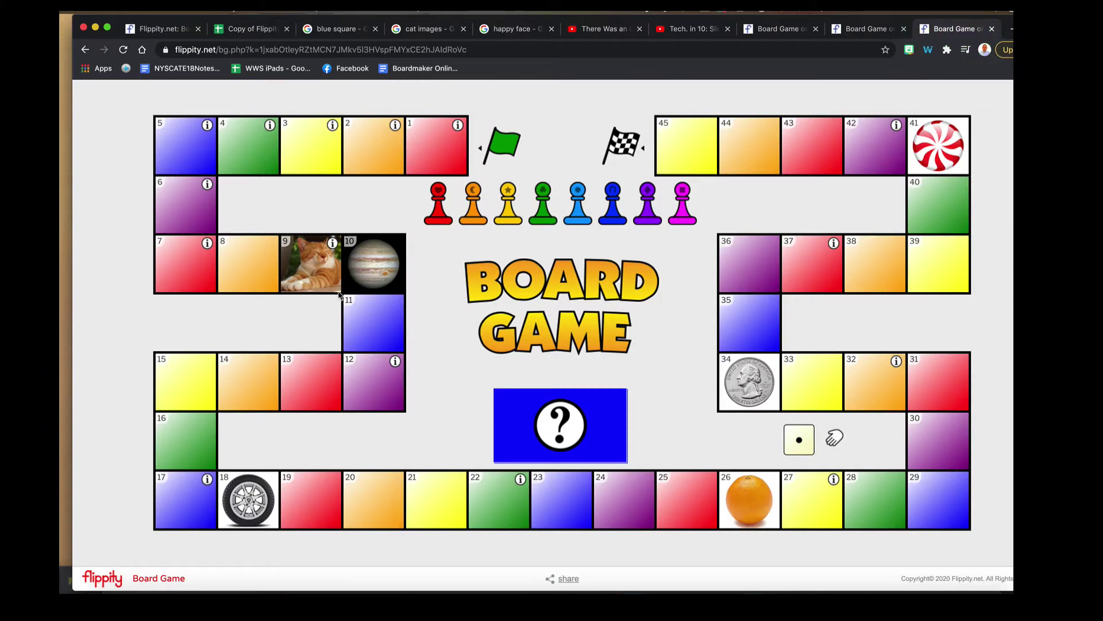
click(333, 243)
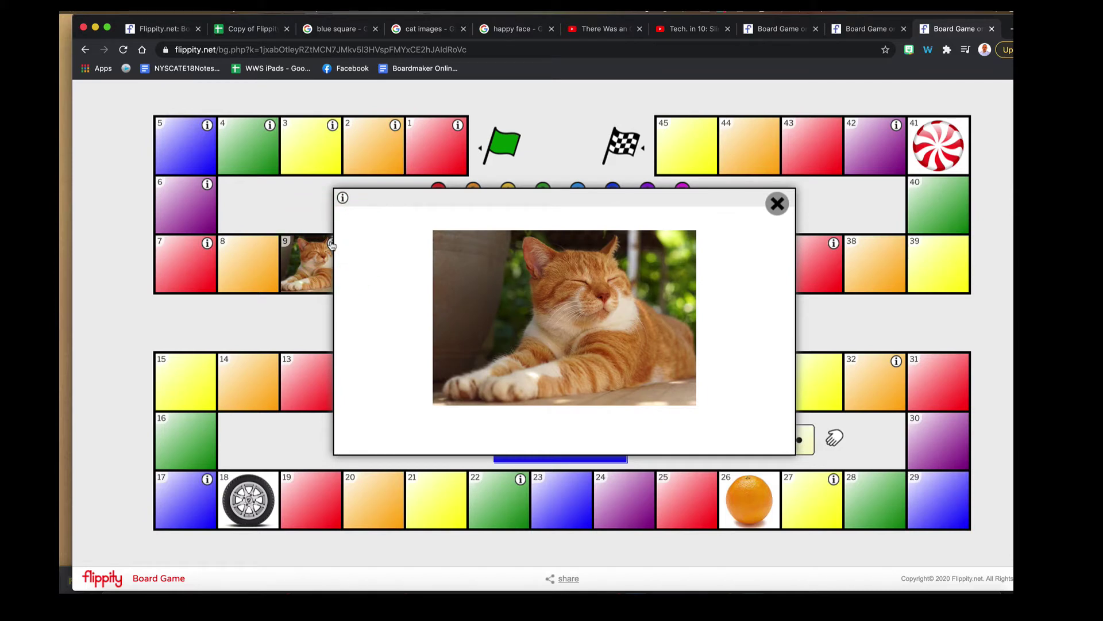
click(777, 204)
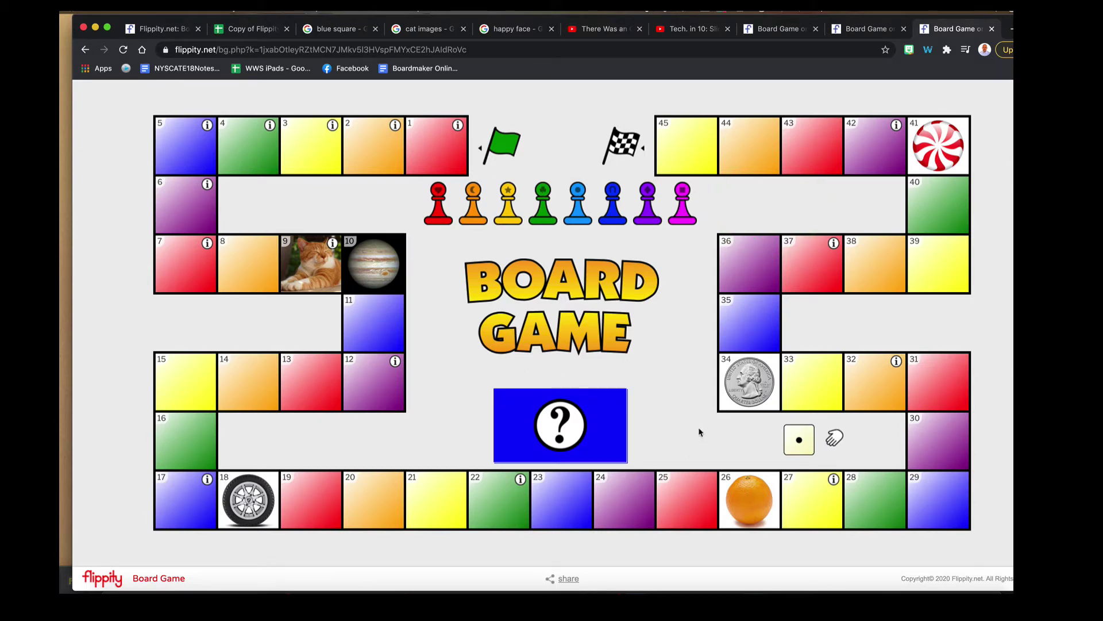
click(804, 441)
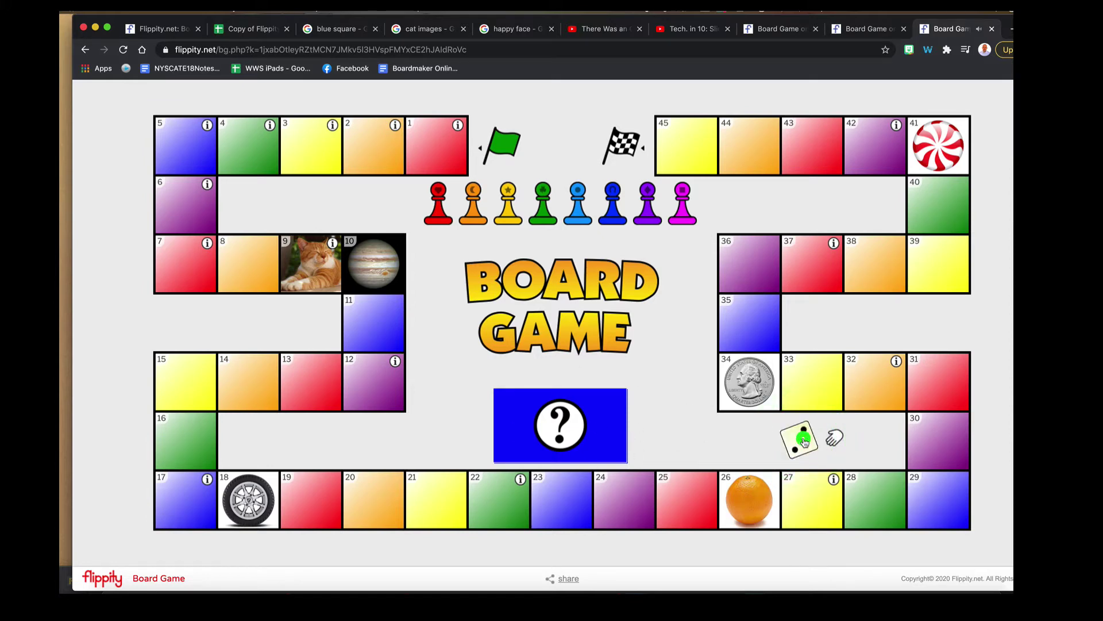
click(804, 441)
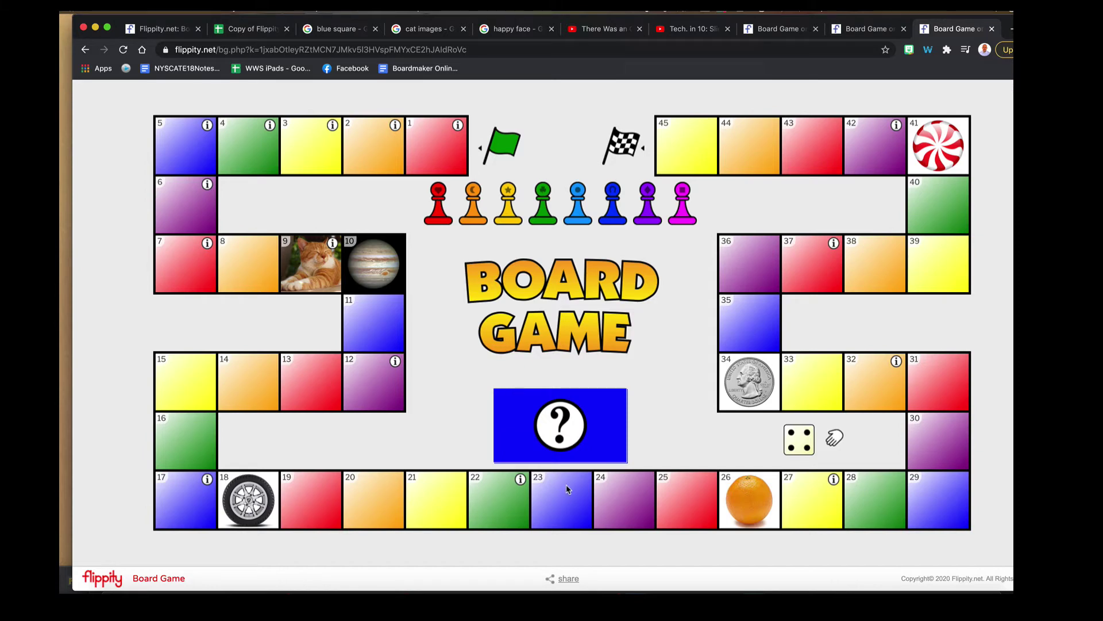
- Consult Flippity's board game help on using images and other multimedia, and return to the template spreadsheet
click(247, 29)
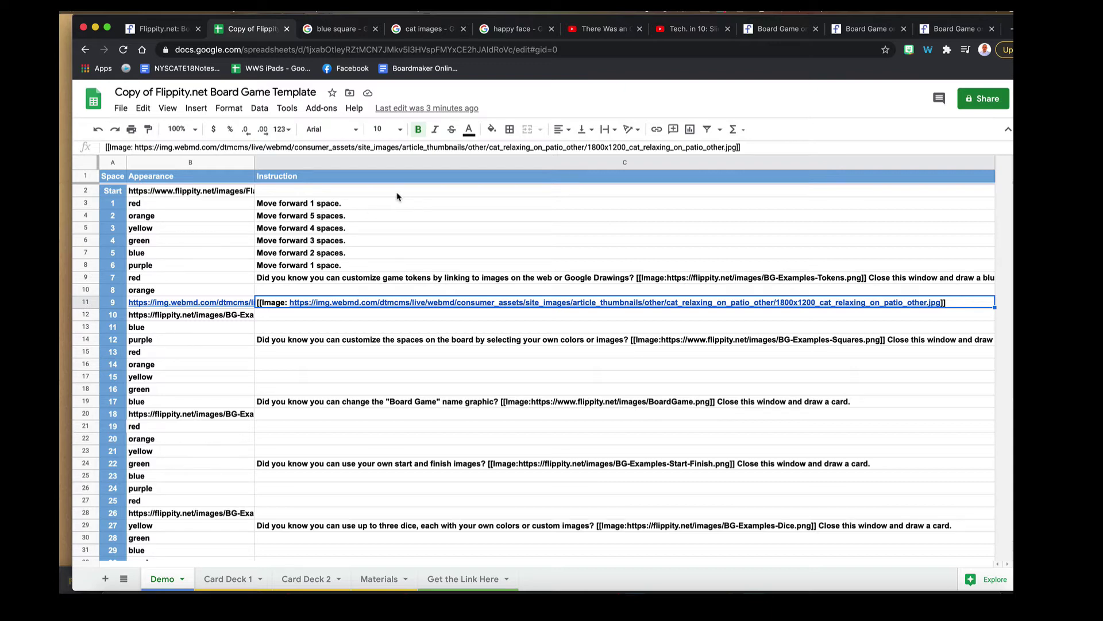
key(ctrl+shift+Tab)
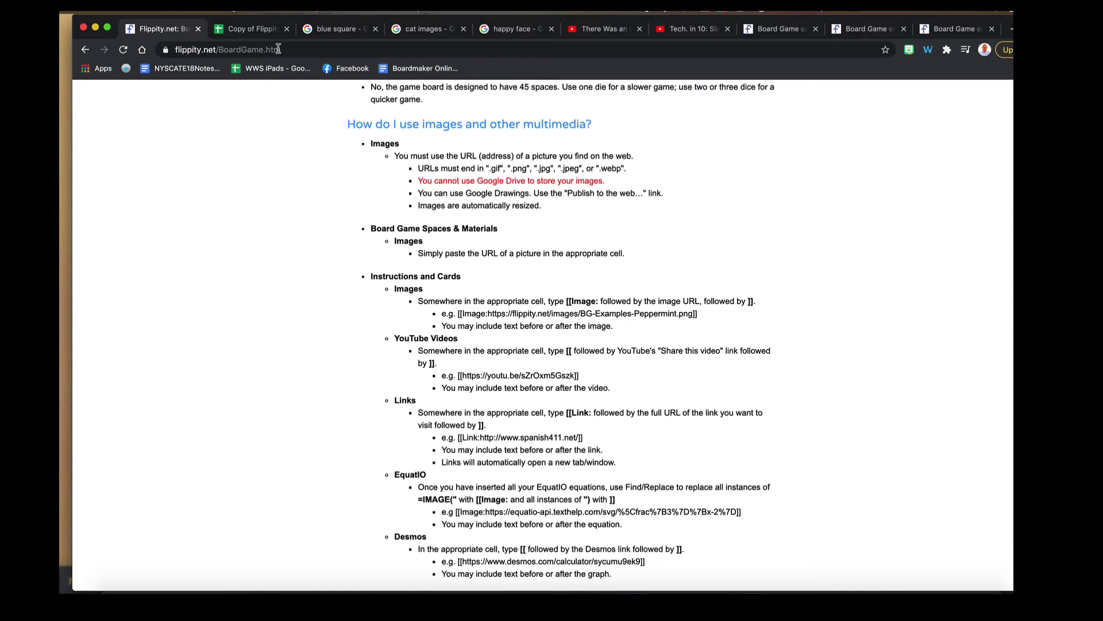
click(252, 29)
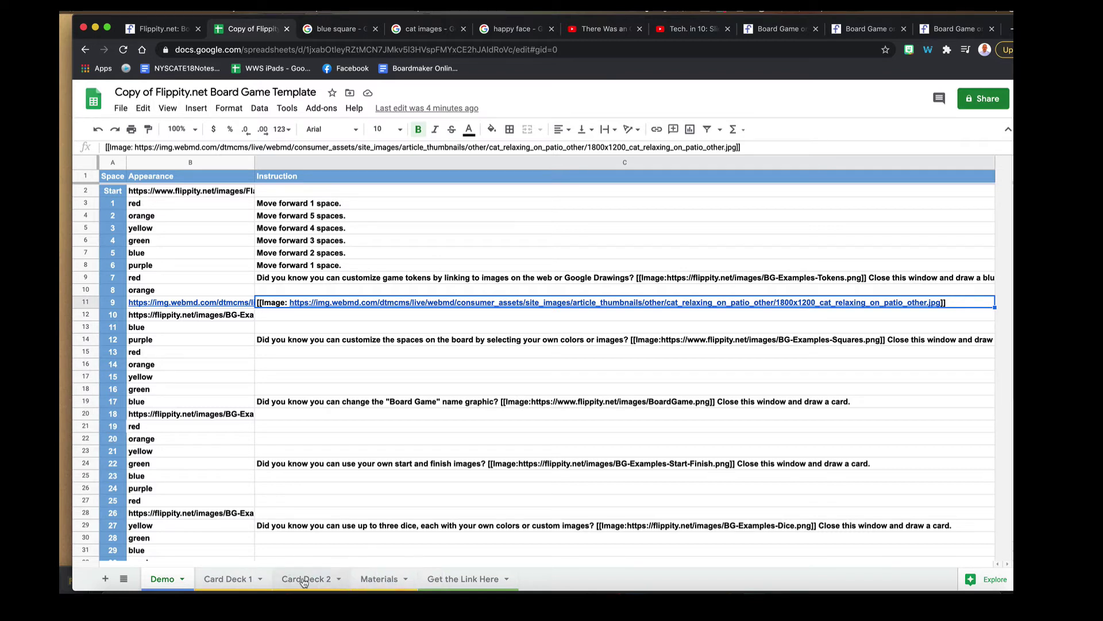
- Open the Card Deck 1 sheet and widen its Card column to fit the longer card texts
click(236, 584)
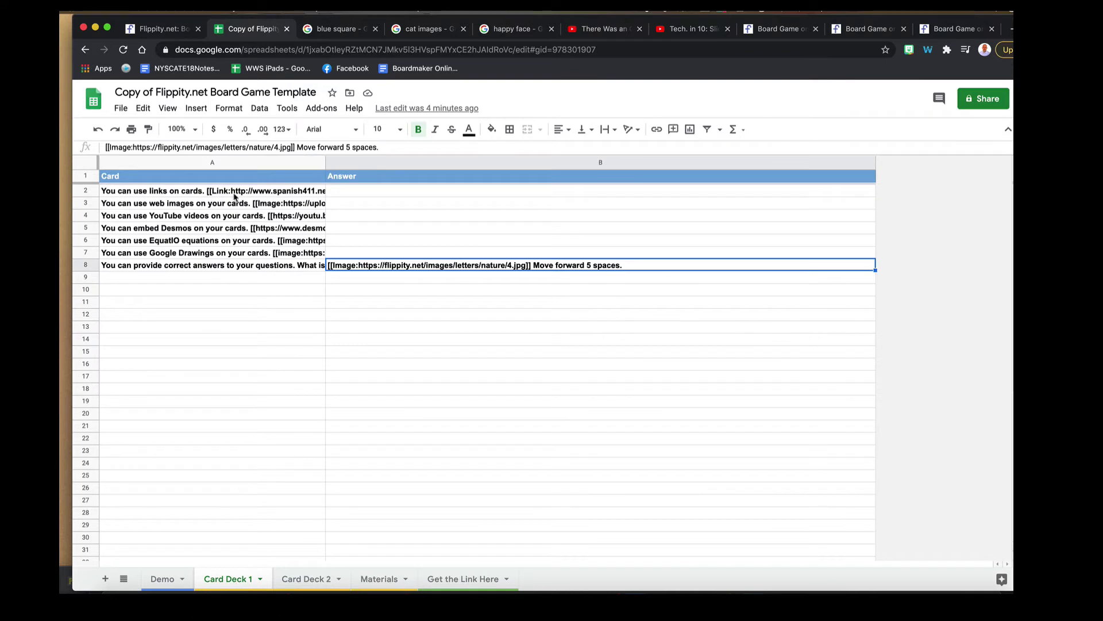
drag(325, 163, 745, 162)
- Draw a card from the blue deck in the board game and return to the Card Deck 1 sheet
click(931, 30)
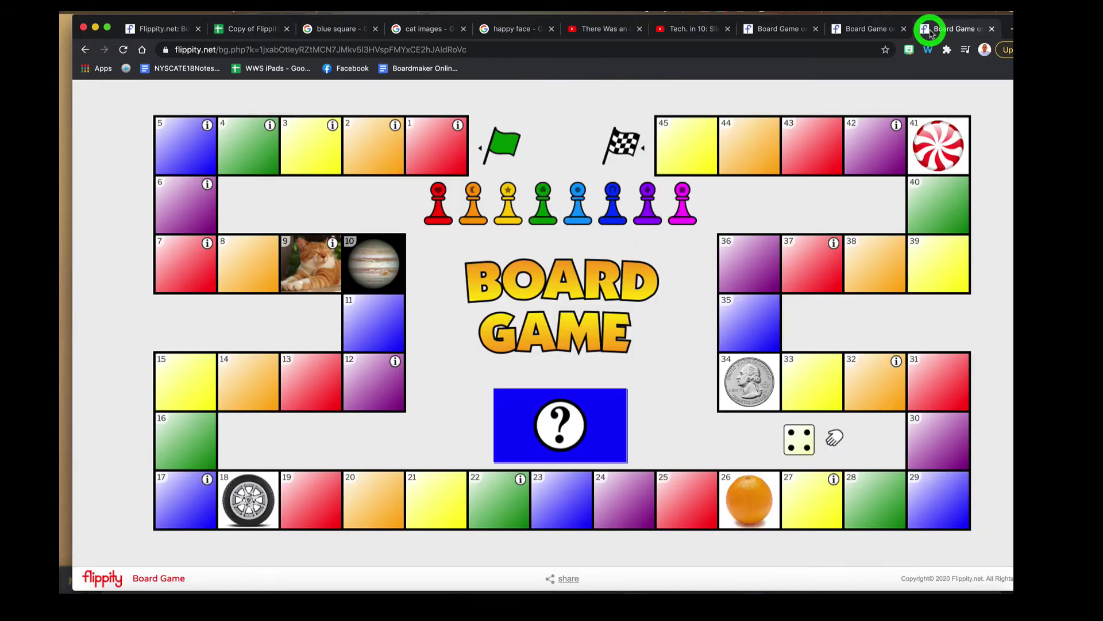
click(514, 394)
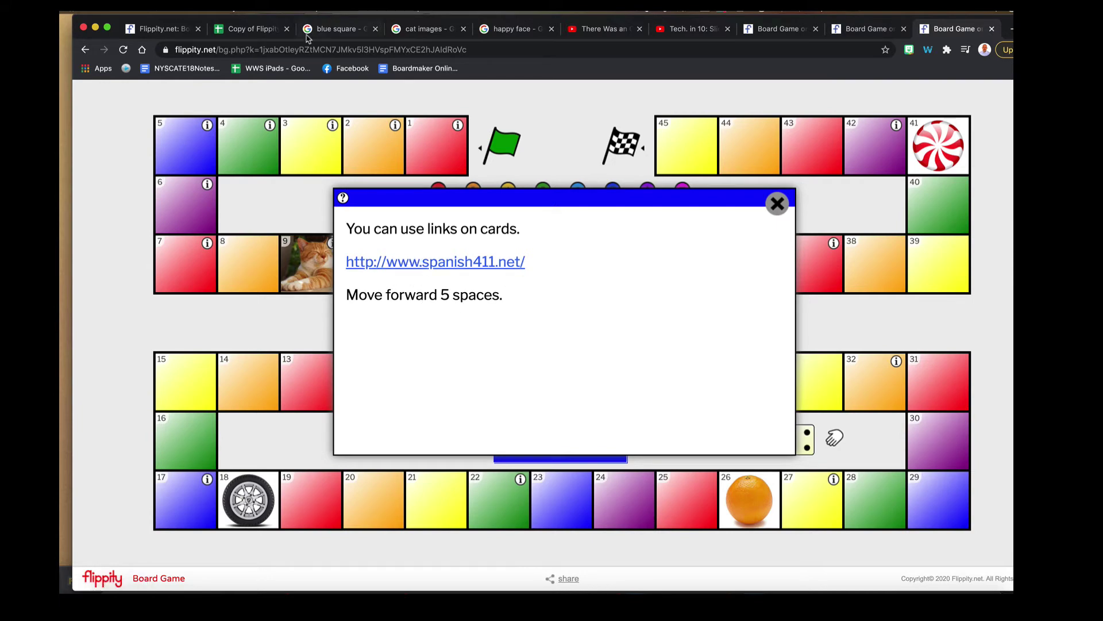
click(259, 29)
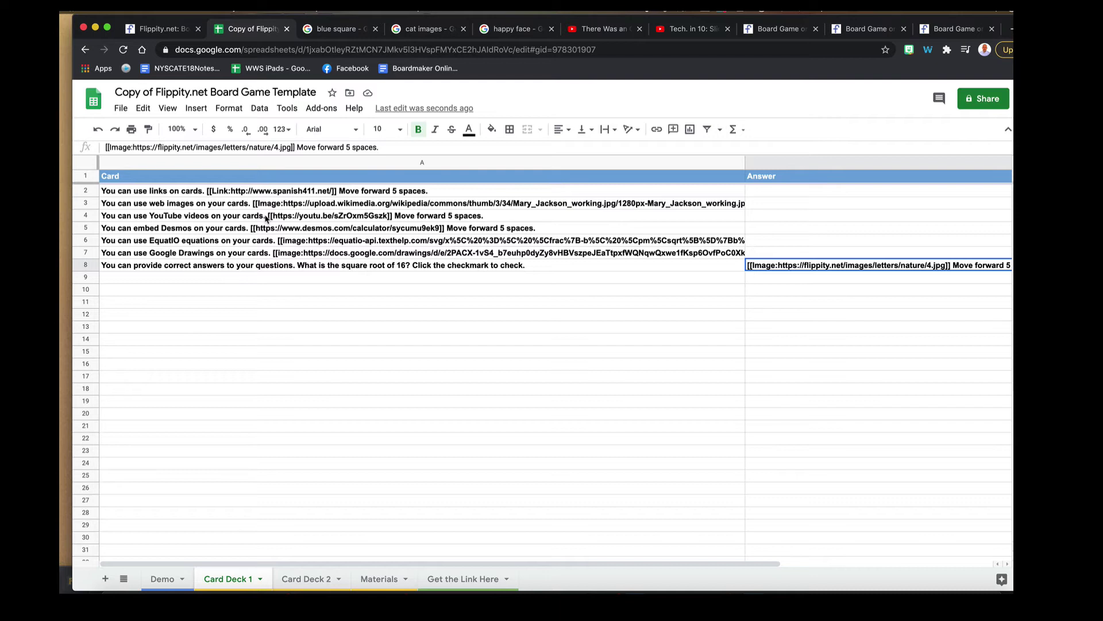
- Replace the first card's text in Card Deck 1 with "Hello! Move forward 2 spaces."
triple_click(445, 190)
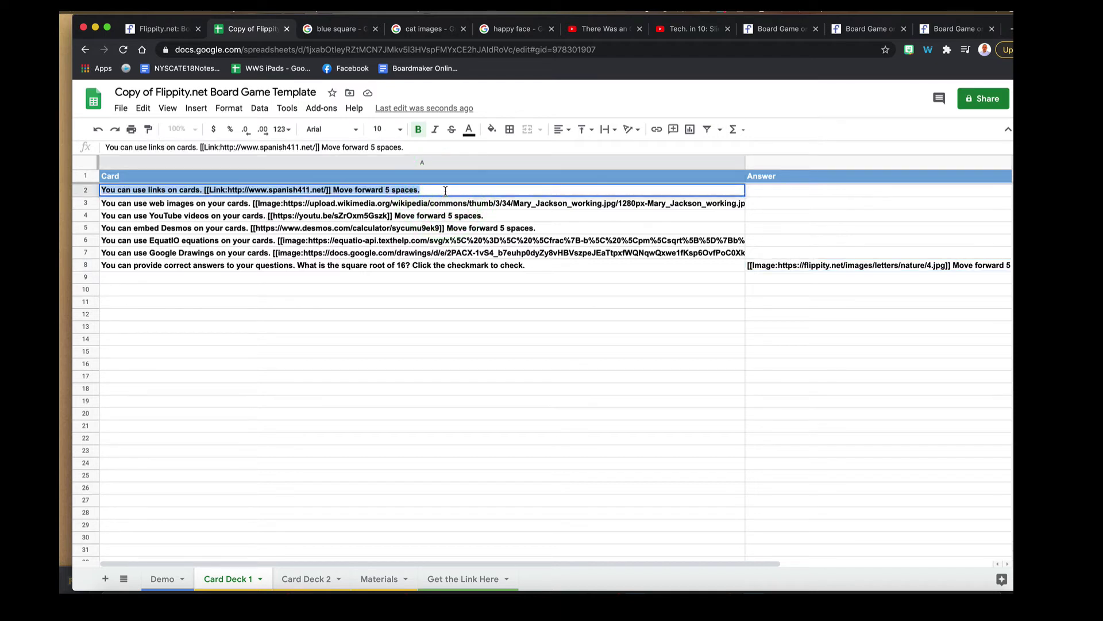
text(He)
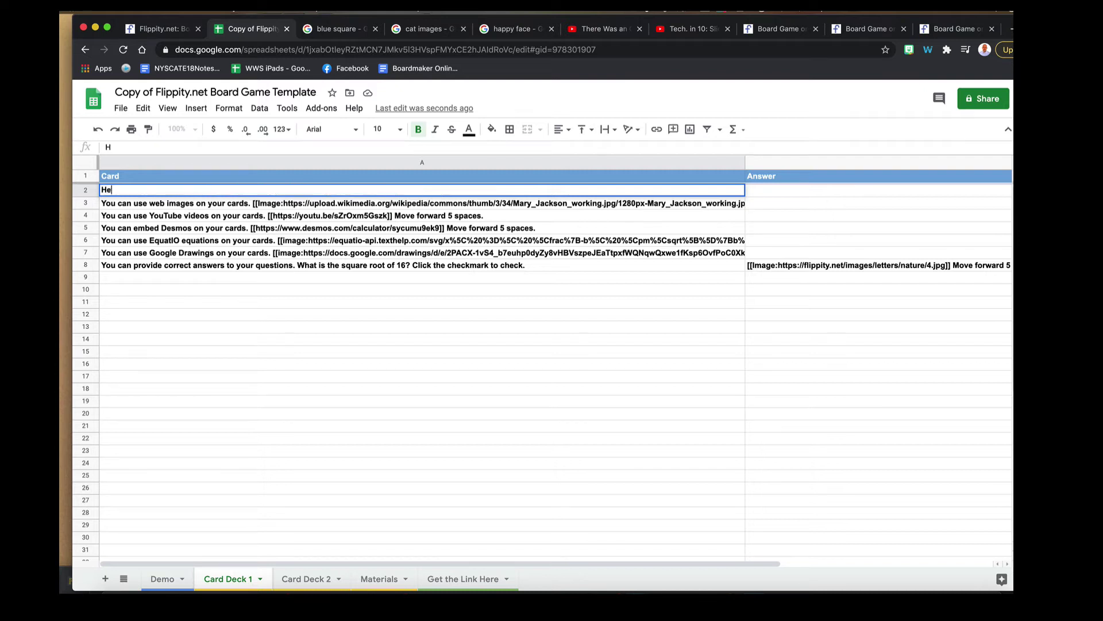
text(llo!  Move forward 2 spaces.)
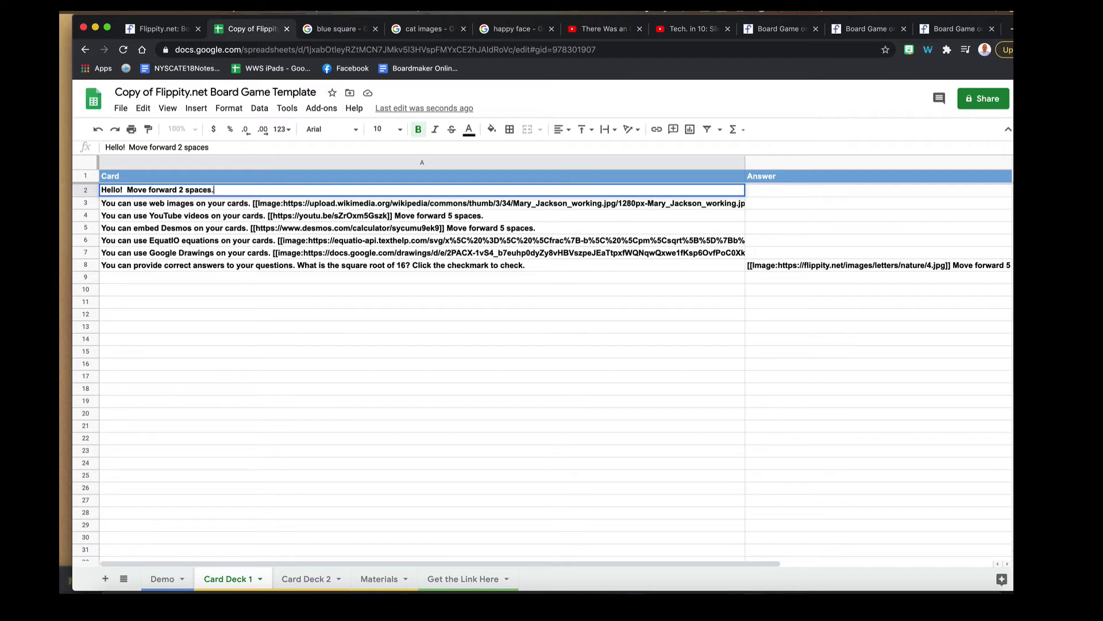
click(406, 354)
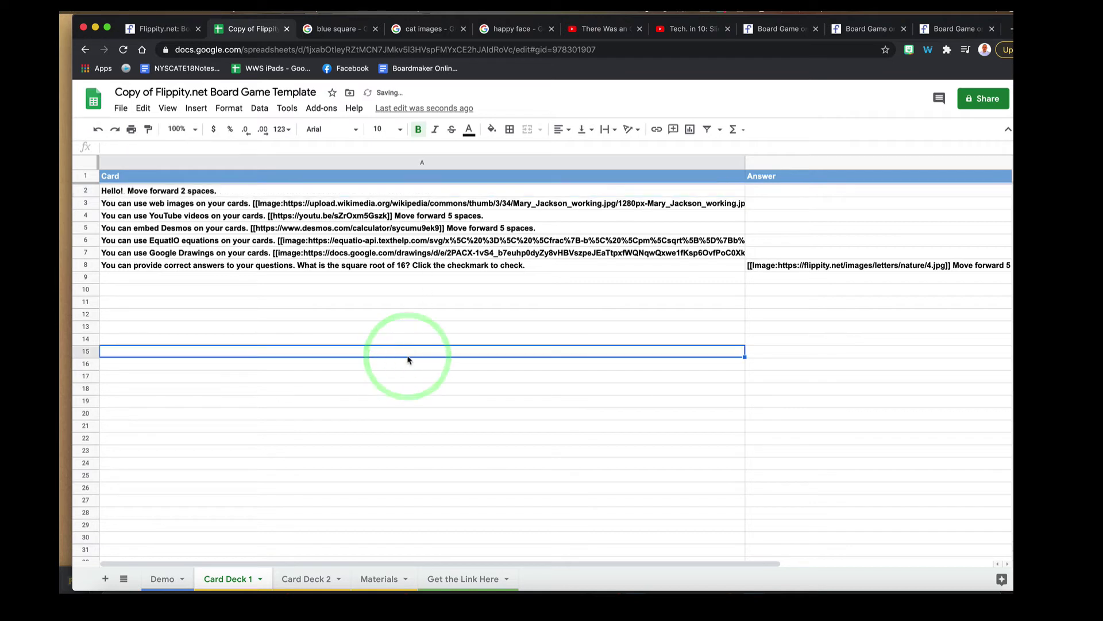
click(278, 190)
- Visit the Get the Link Here sheet and reload the already open board game to load the edited card deck
click(460, 578)
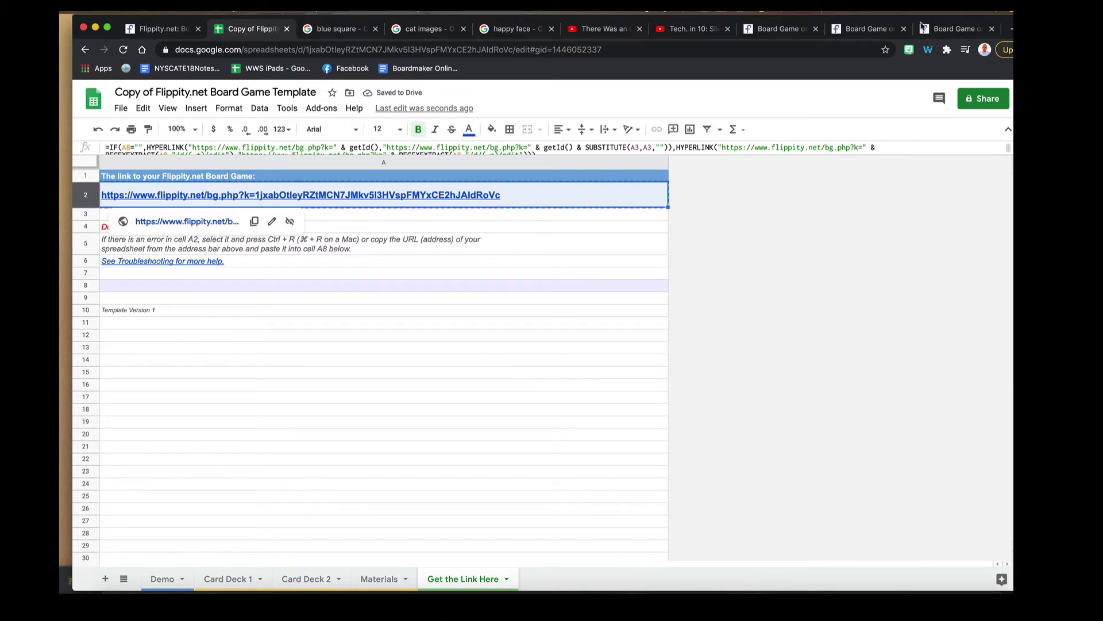
click(922, 26)
key(super+r)
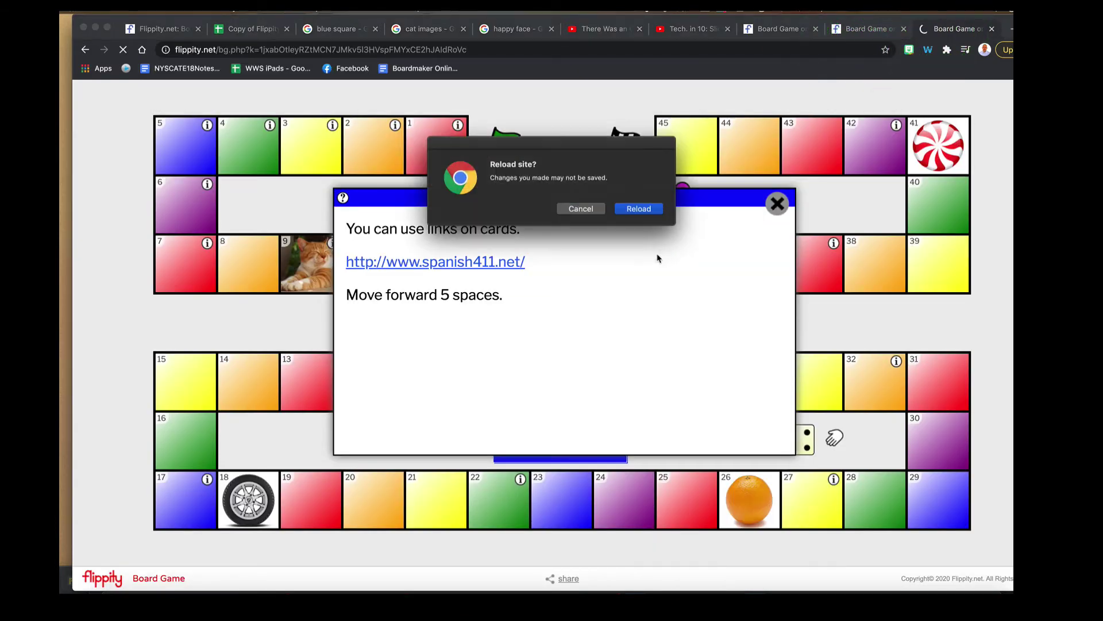
click(637, 210)
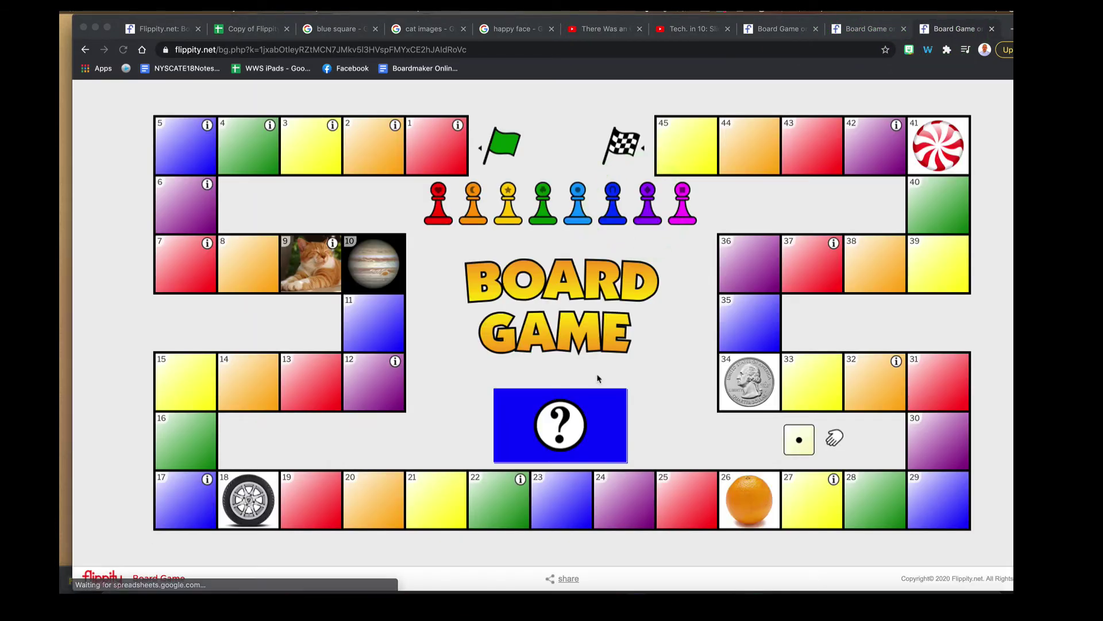
- Draw and close cards from the blue deck until the edited "Hello!" card has been viewed
click(553, 418)
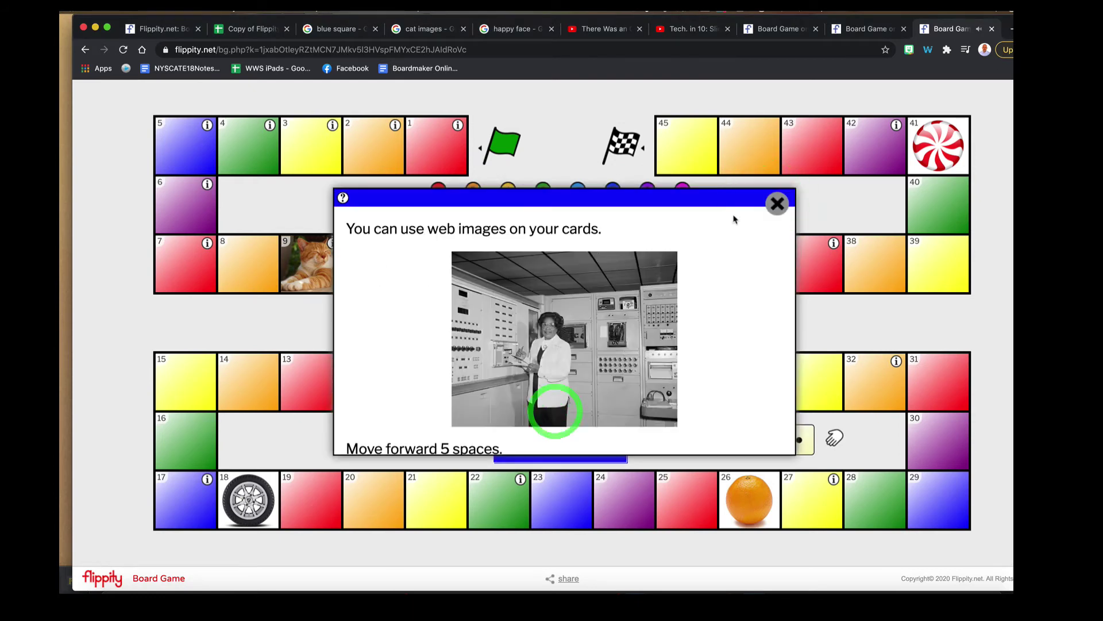
click(777, 204)
click(583, 408)
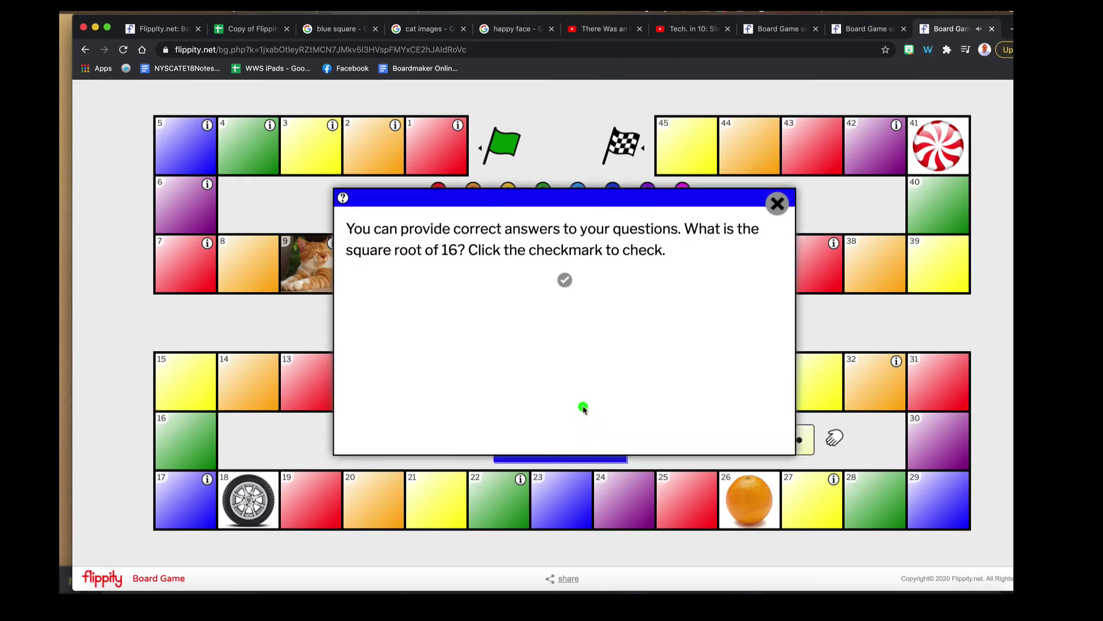
click(770, 200)
click(580, 425)
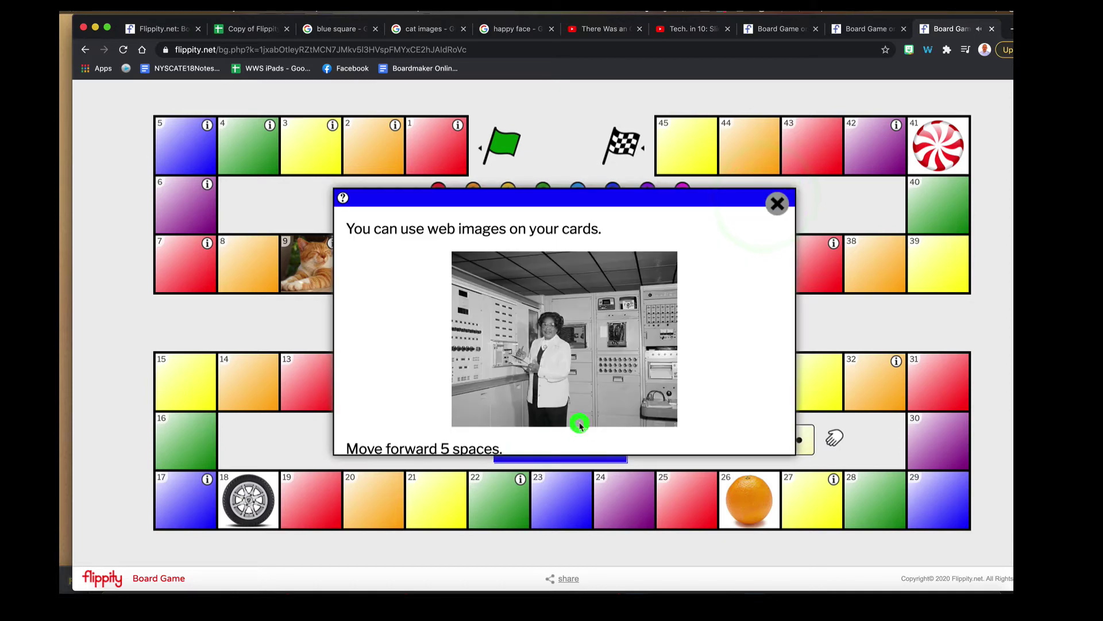
click(777, 204)
click(552, 441)
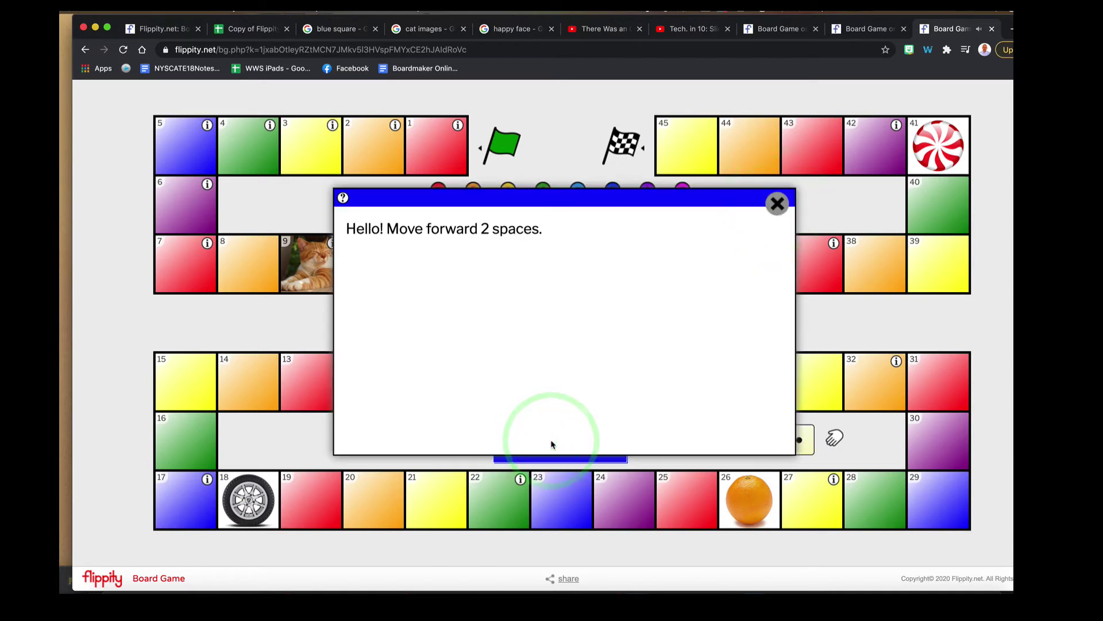
click(776, 204)
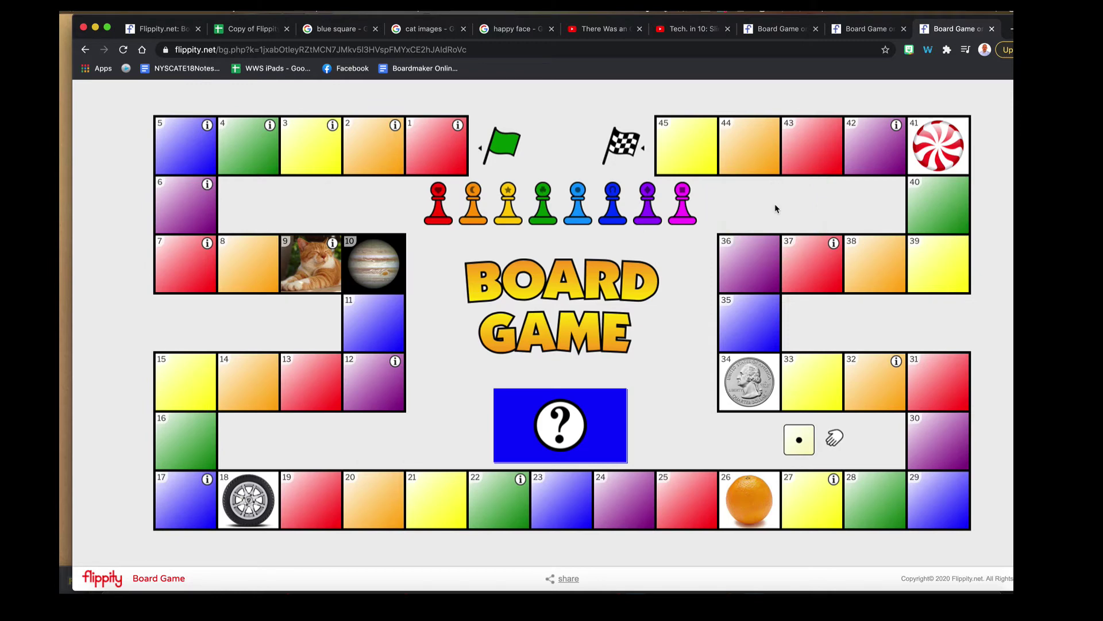
- Delete the sentence "You can use web images on your cards." from the second card in Card Deck 1
click(257, 32)
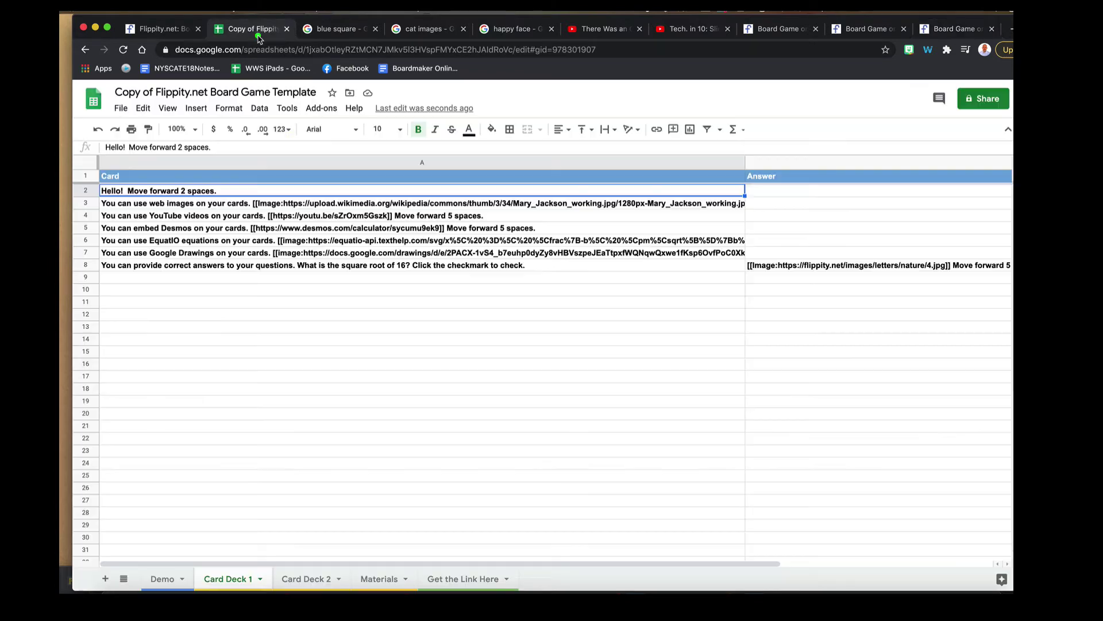
click(167, 205)
double_click(168, 206)
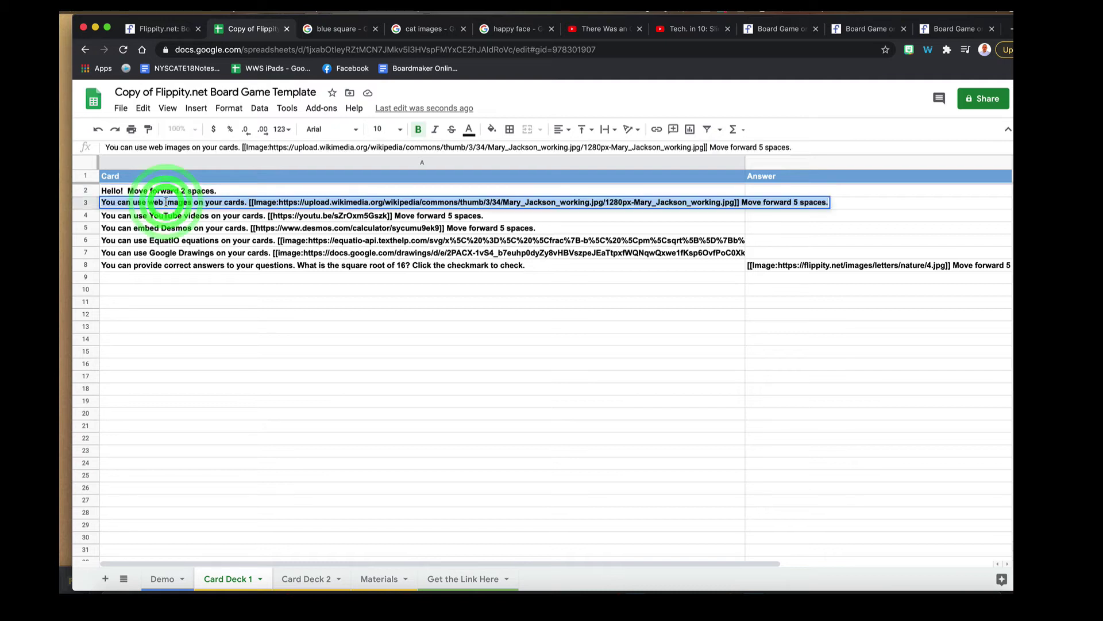
click(248, 202)
key(super+shift+Right)
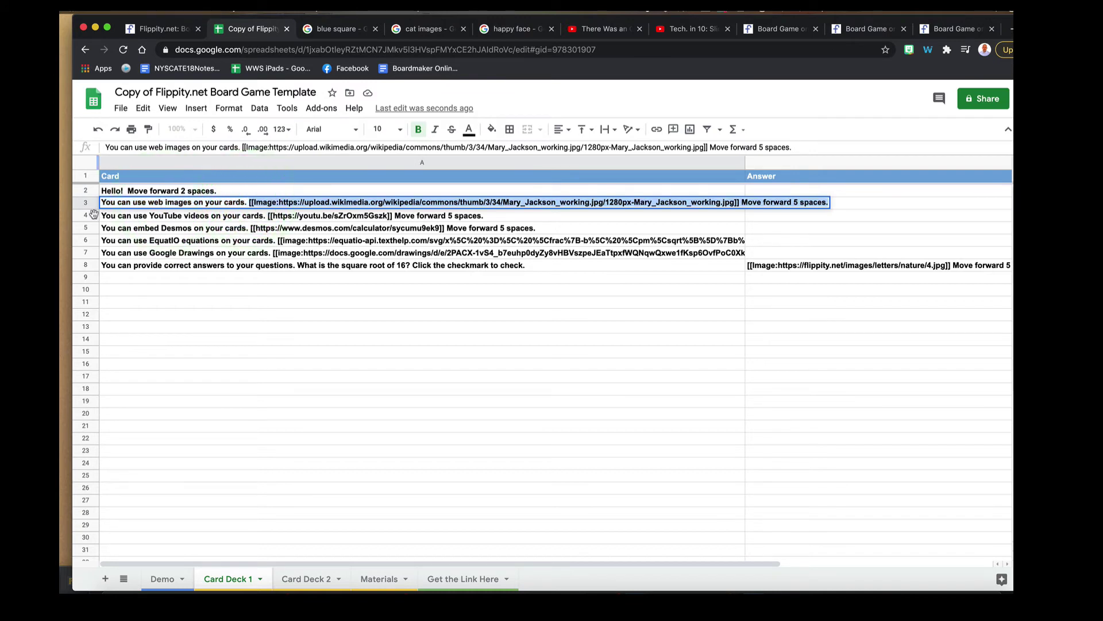
drag(247, 202, 105, 198)
key(BackSpace)
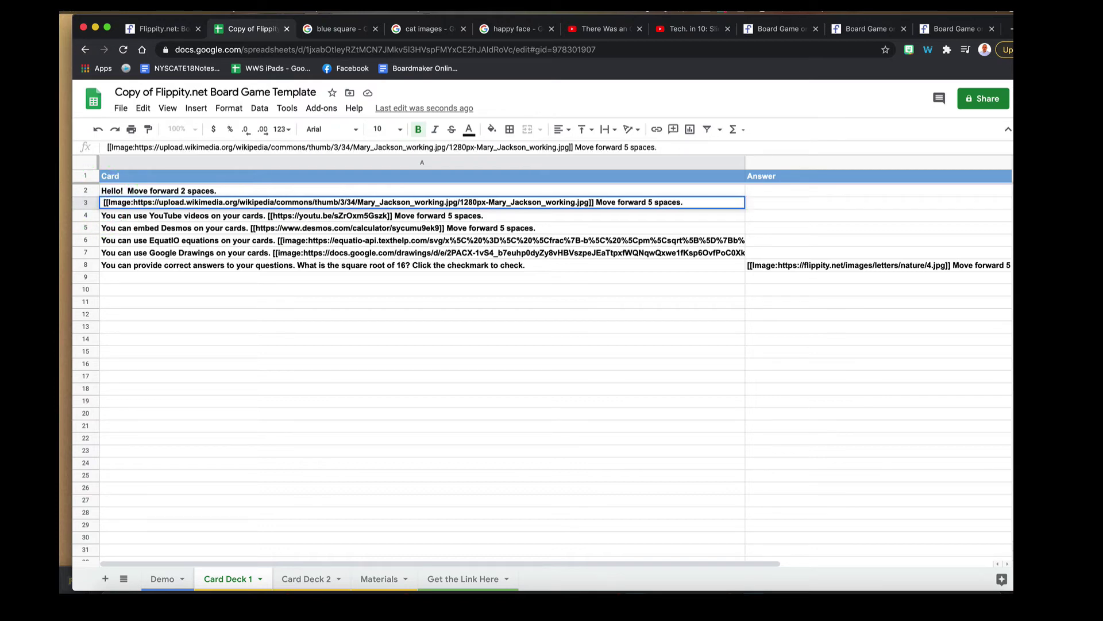
- Copy the orange cat picture's image address from the cat image results and replace the second card's image URL in Card Deck 1 with it
click(430, 29)
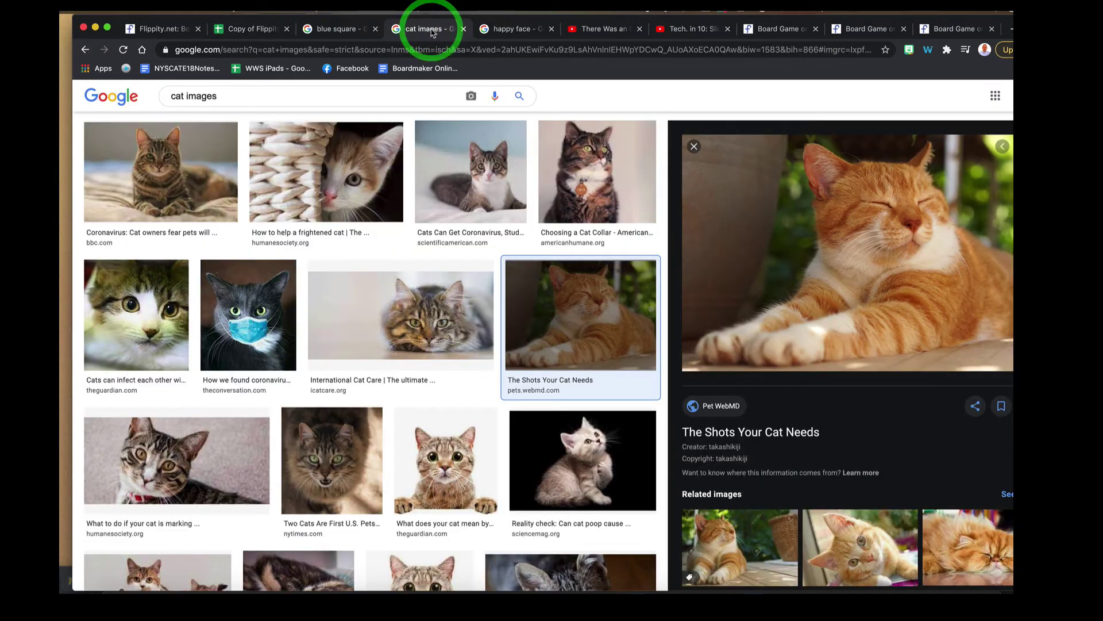
right_click(812, 212)
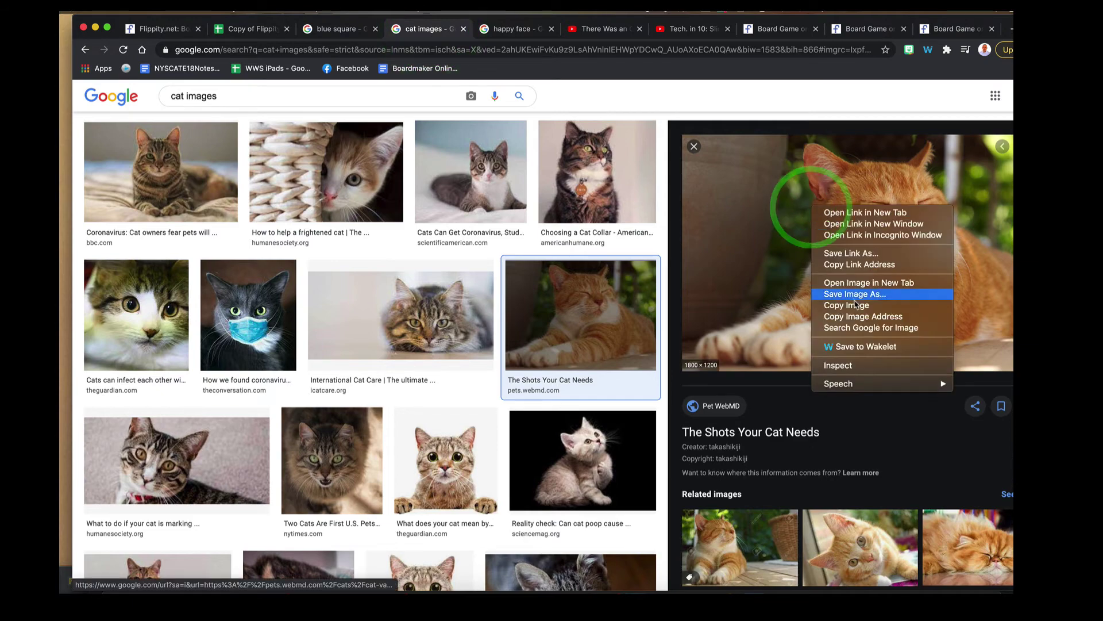
click(857, 317)
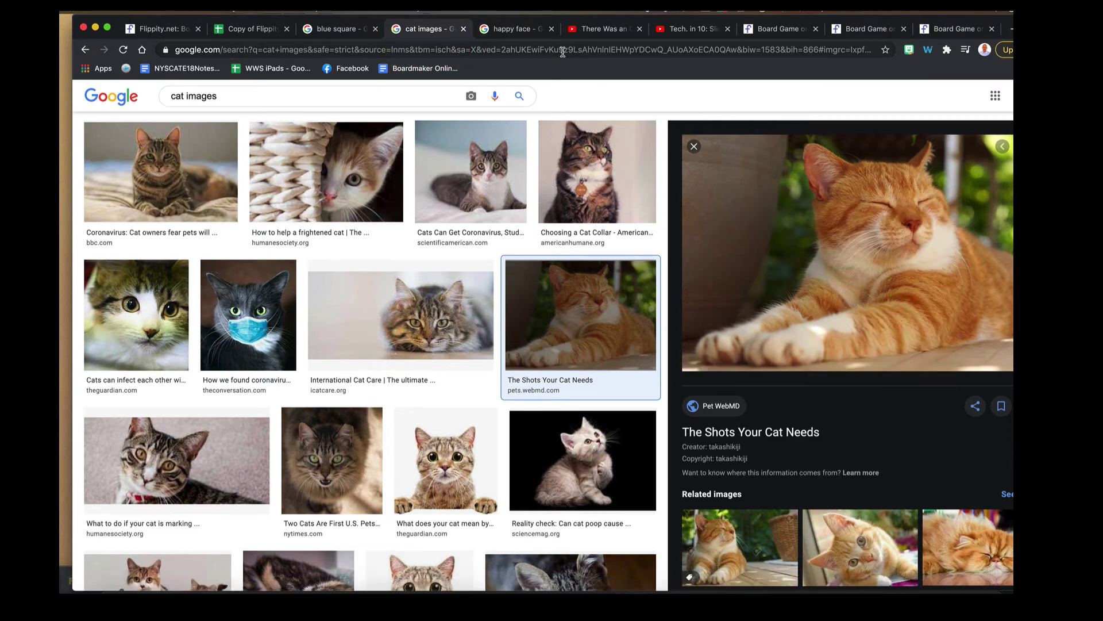
click(255, 26)
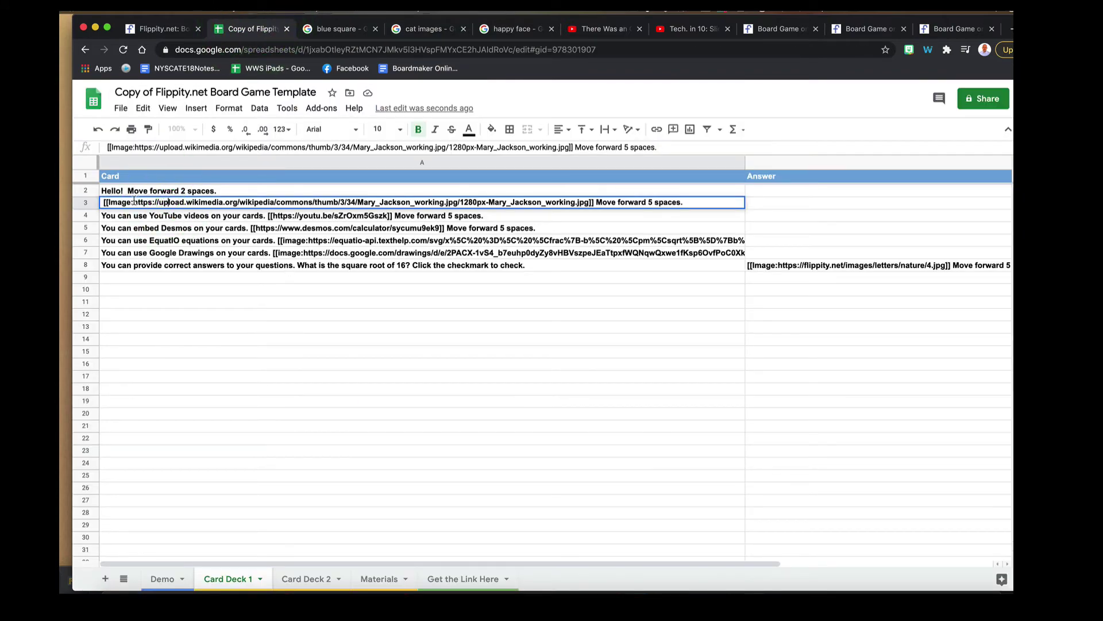
drag(133, 202, 586, 201)
key(super+v)
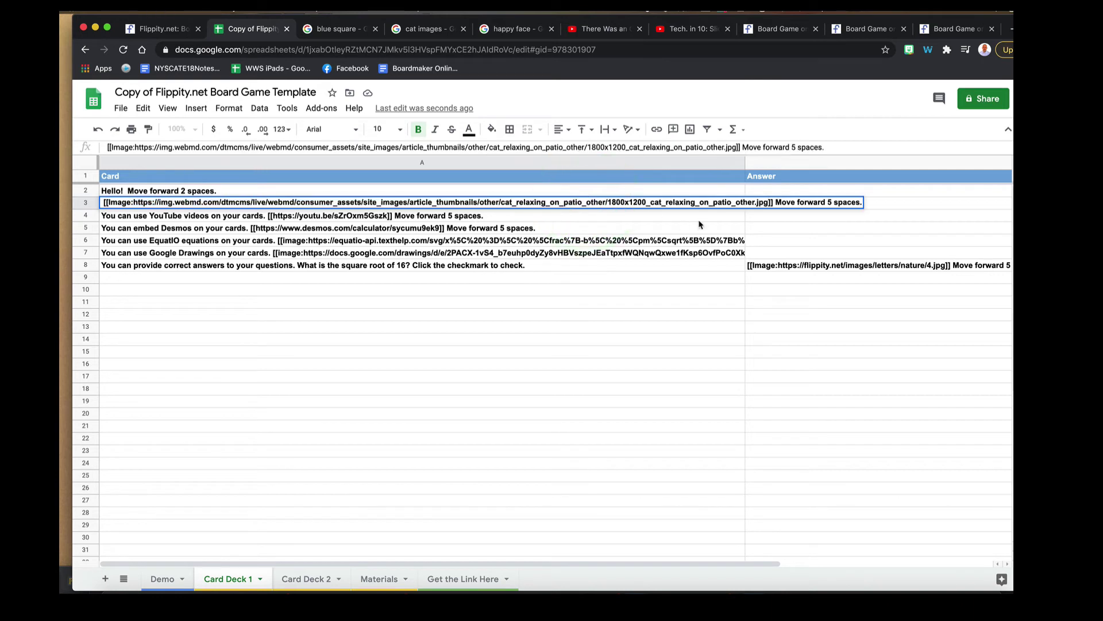
- Delete the "Move forward 5 spaces." text from the second card in Card Deck 1, keeping only the image code
drag(777, 202, 865, 202)
text(\)
key(BackSpace)
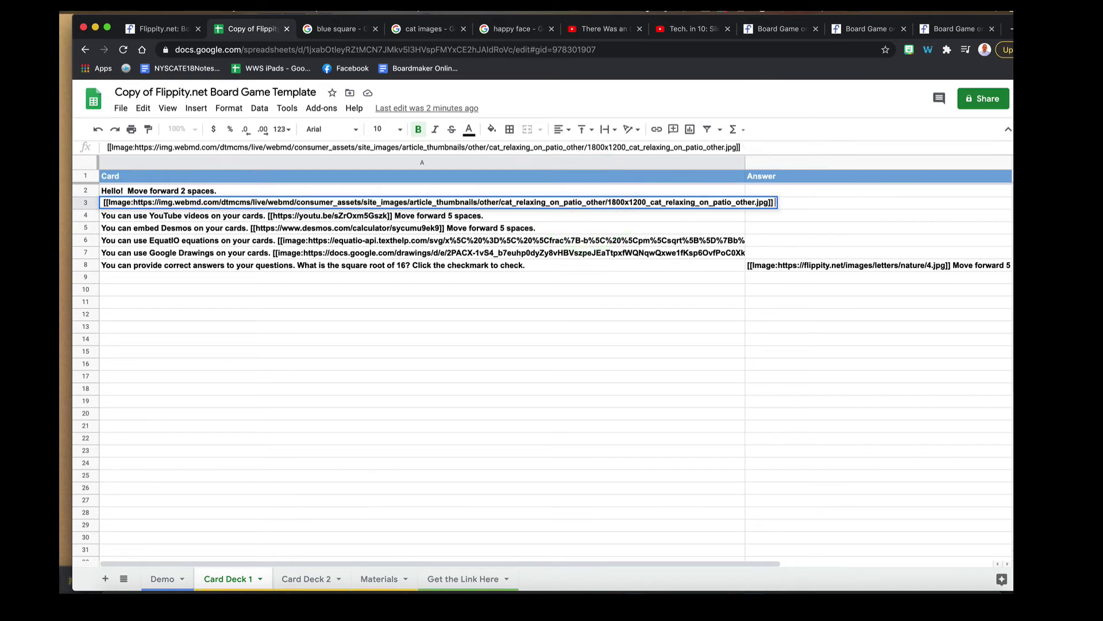
- Visit the Get the Link Here sheet and reload the open board game to load the second card's new image
click(484, 579)
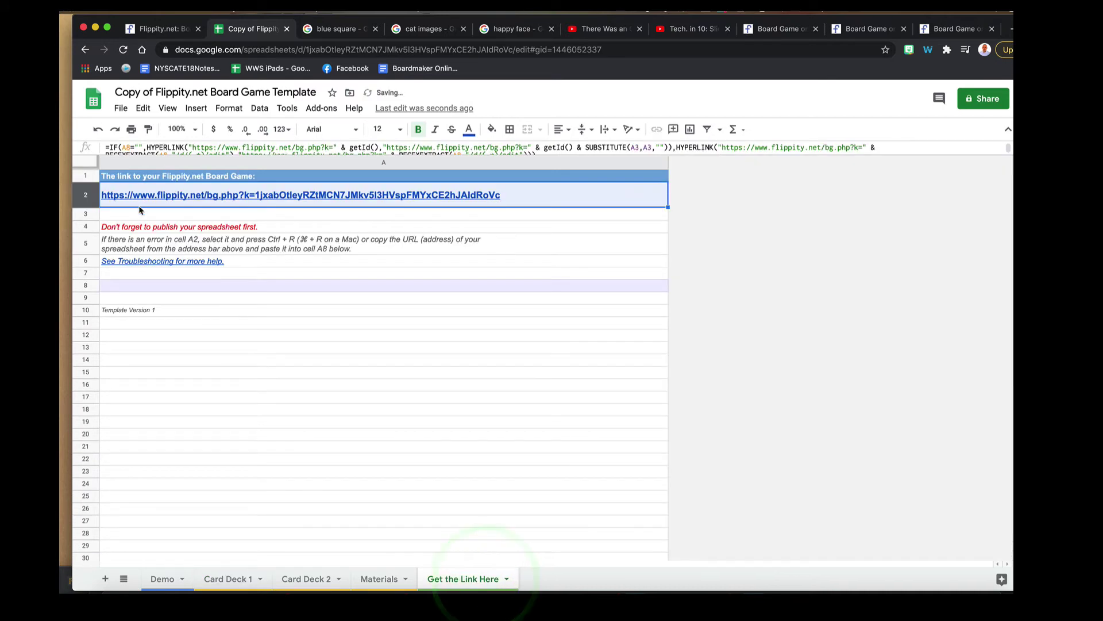
click(931, 32)
click(840, 48)
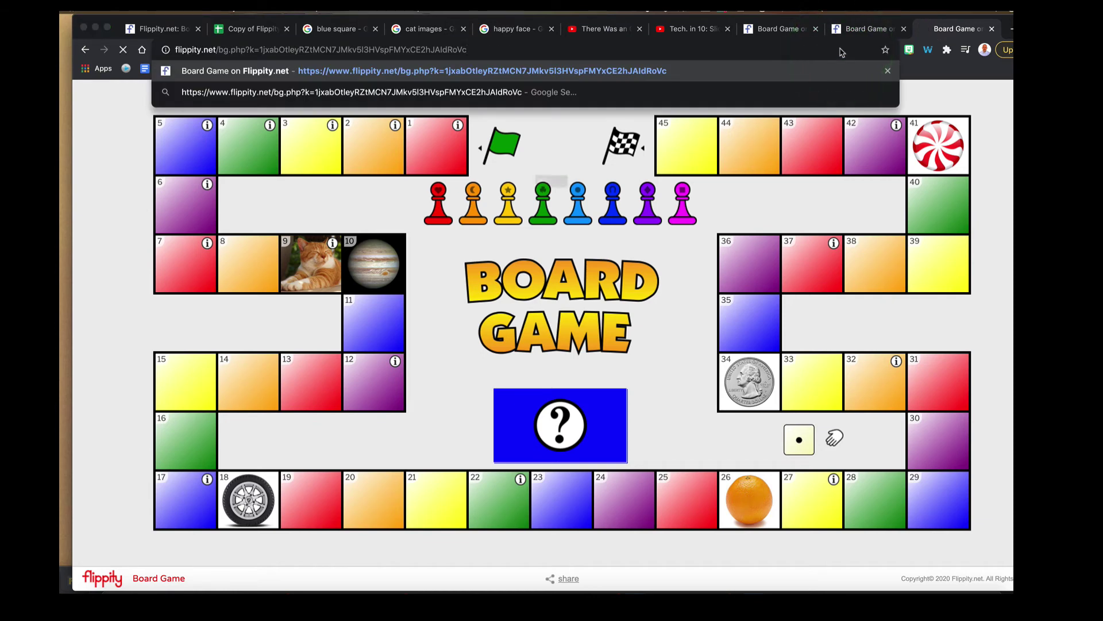
key(Return)
click(638, 209)
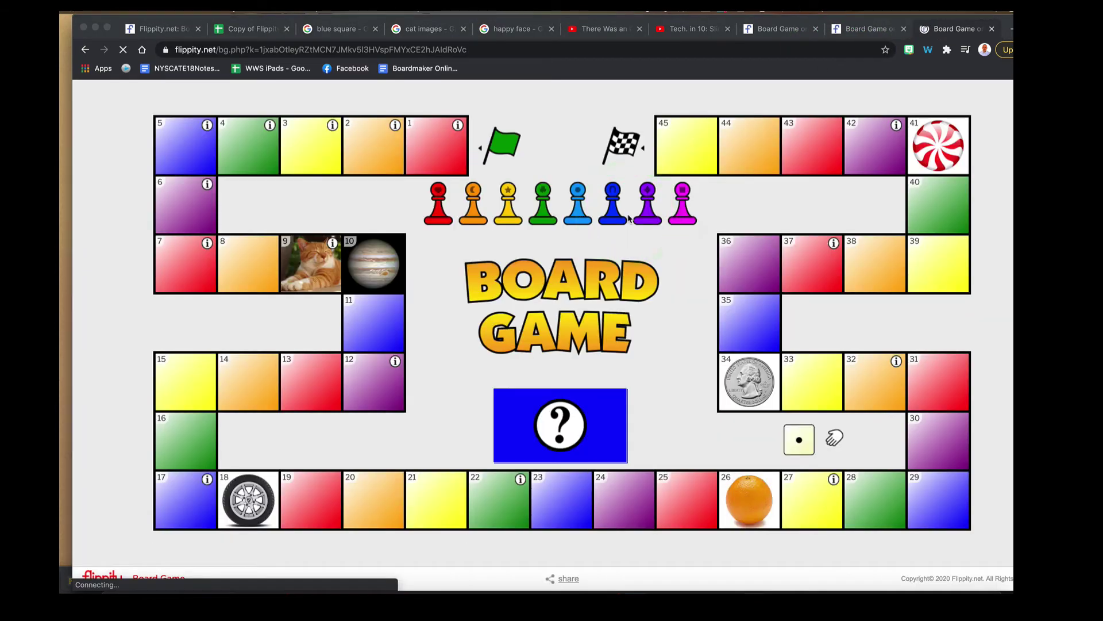
- Draw and close cards from the blue deck until the card with the cat image has been viewed
click(565, 450)
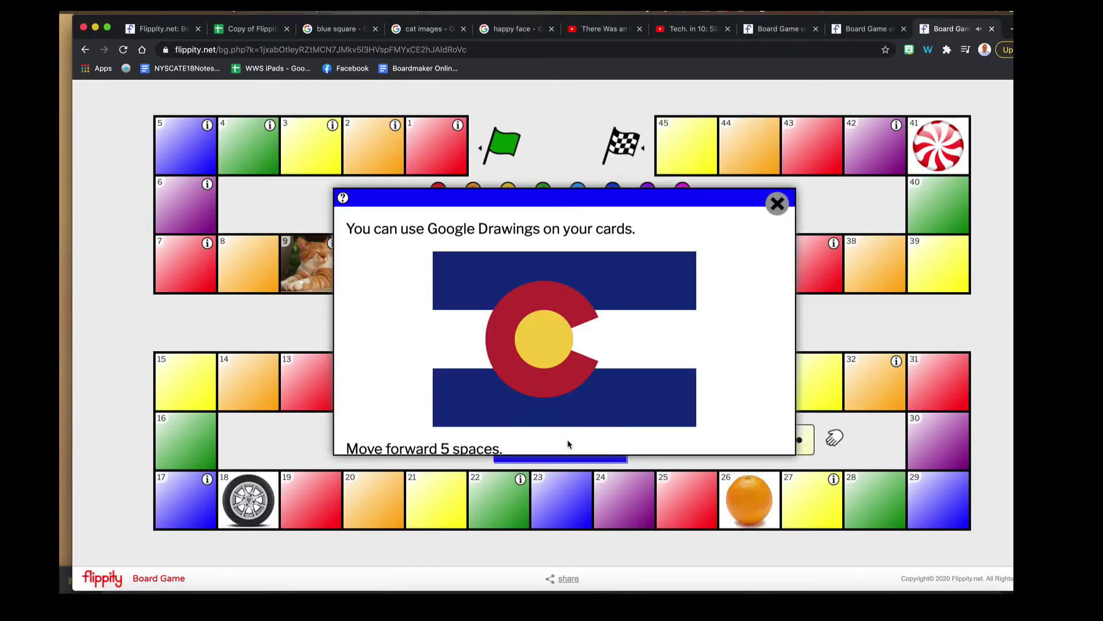
click(779, 203)
click(557, 409)
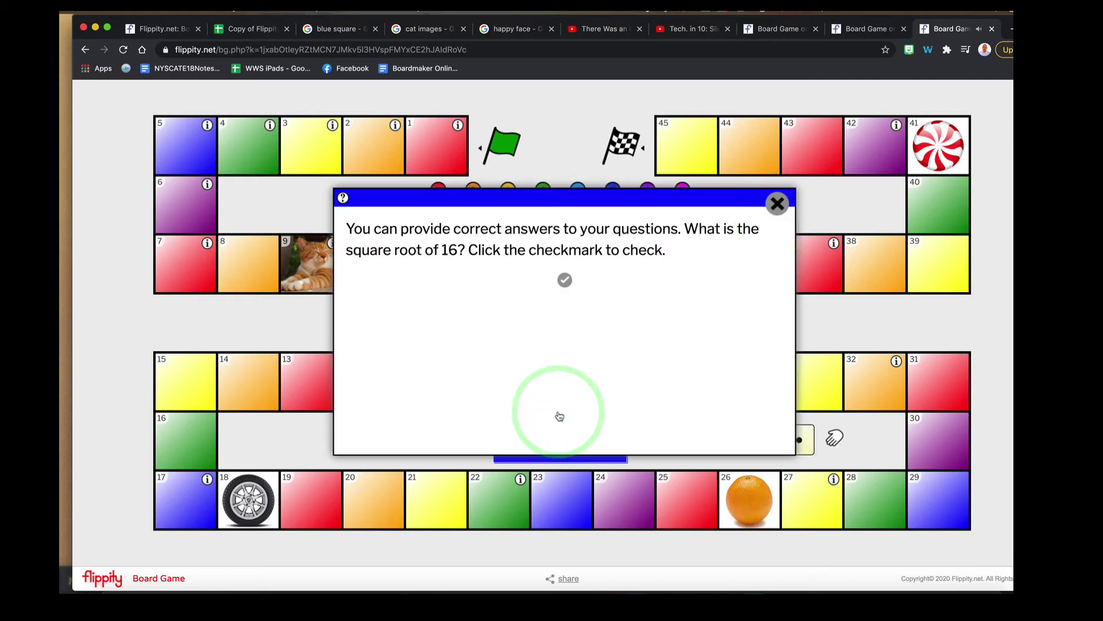
click(781, 199)
click(590, 394)
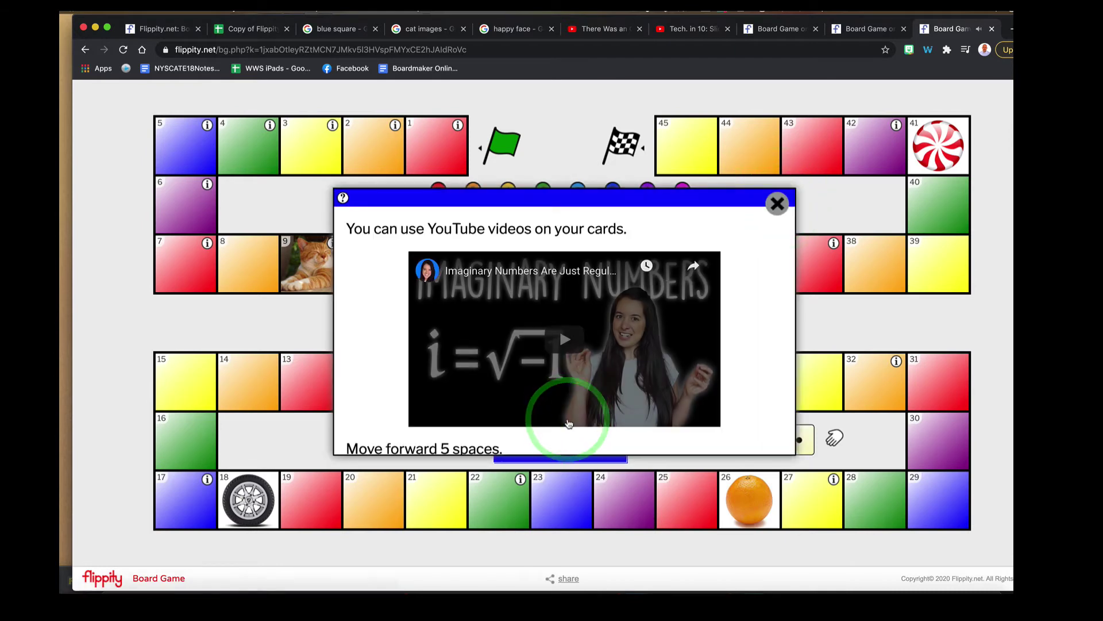
click(775, 202)
click(542, 413)
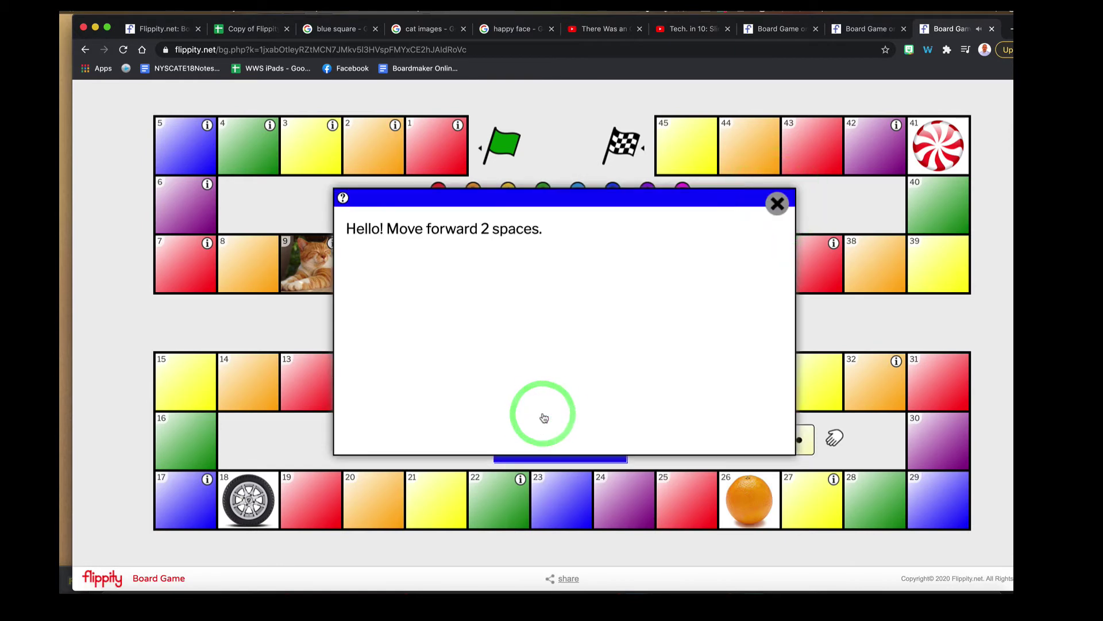
click(774, 202)
click(561, 419)
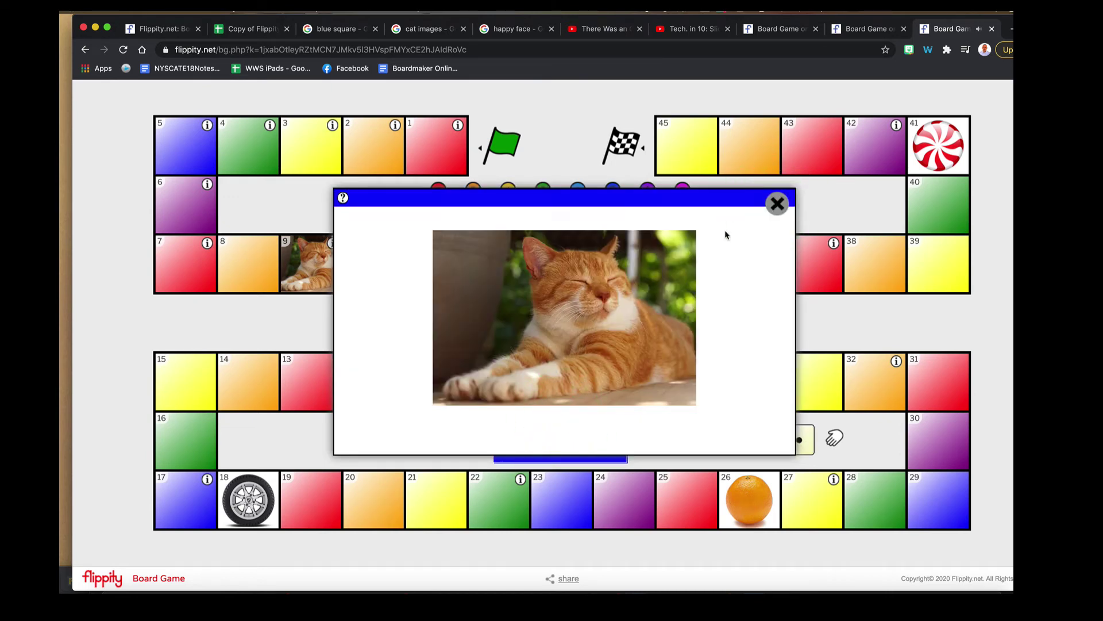
click(777, 204)
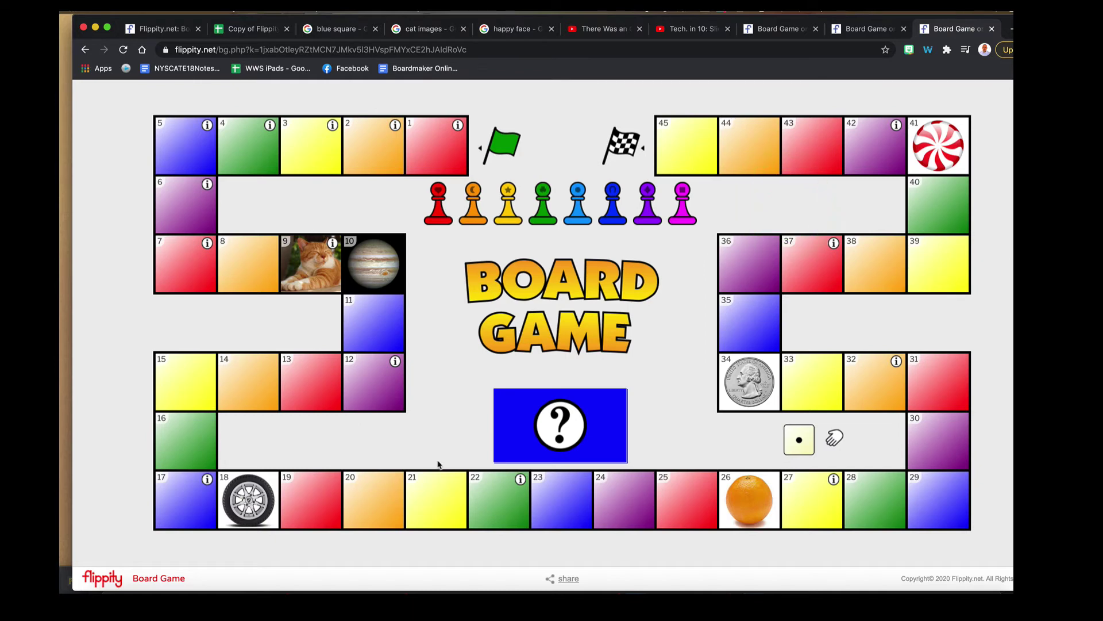
- Review space 9's appearance and instruction image entries in the Demo sheet and compare them with the board in the open game
click(267, 29)
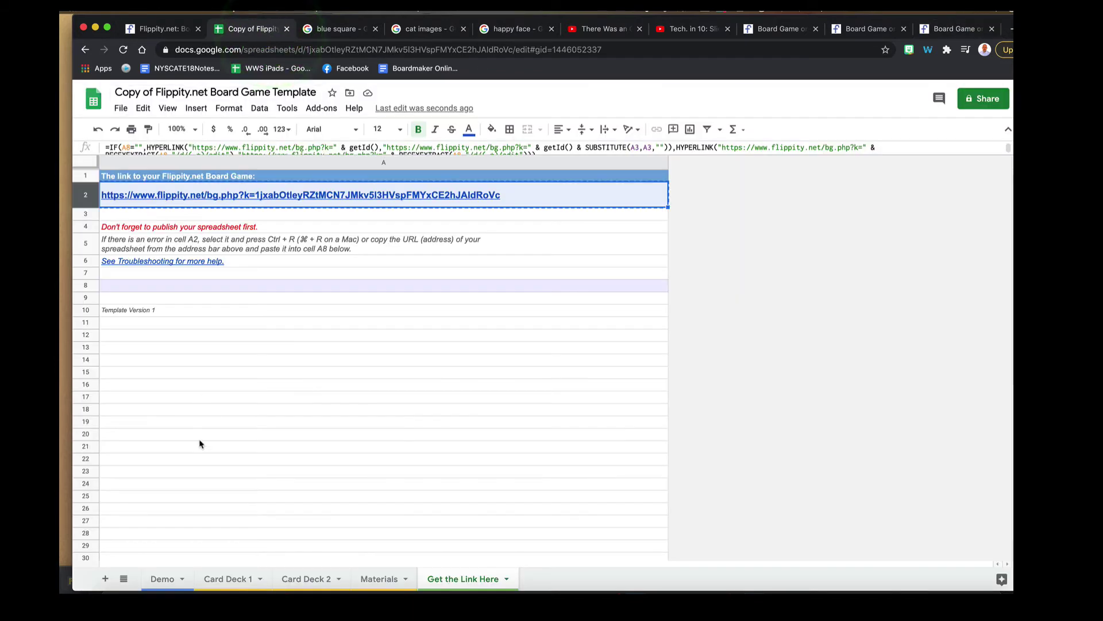
click(164, 579)
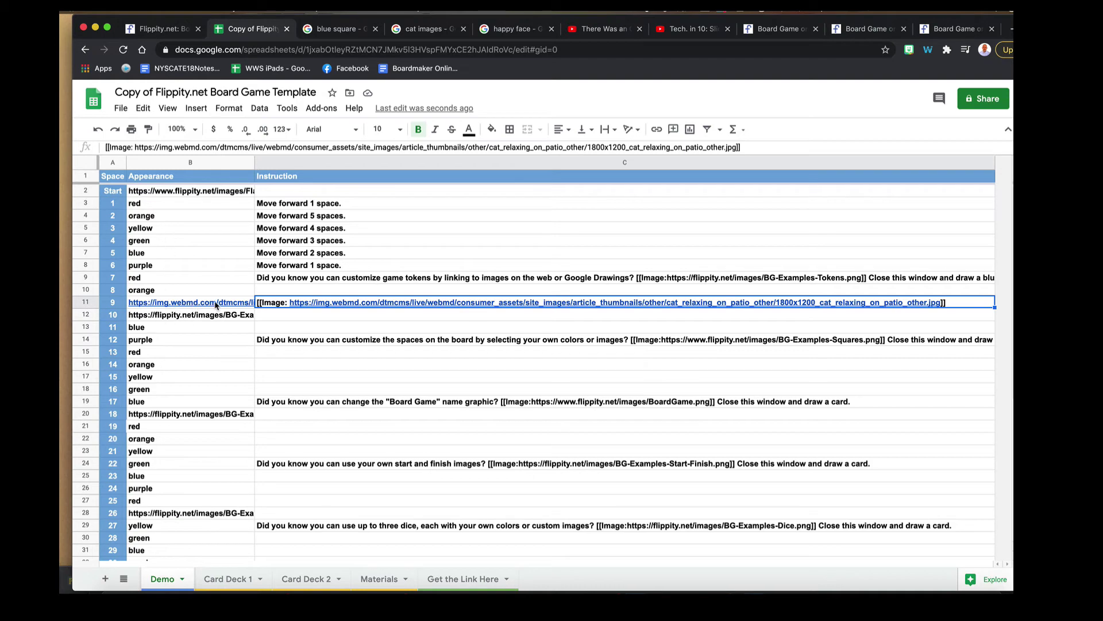
mouse_move(193, 304)
mouse_move(416, 312)
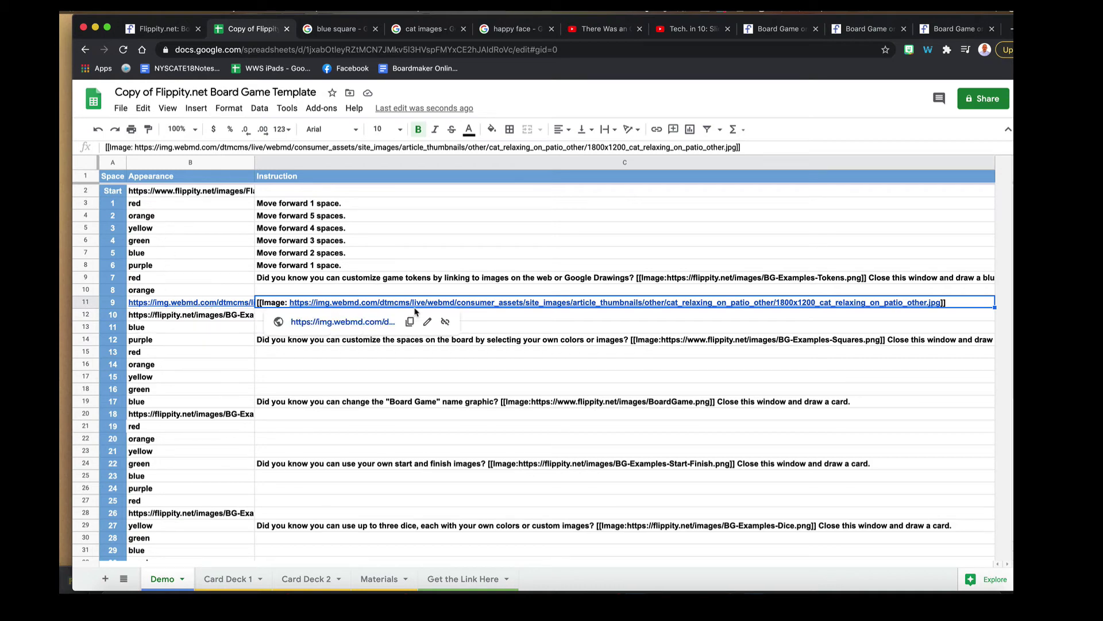
click(928, 33)
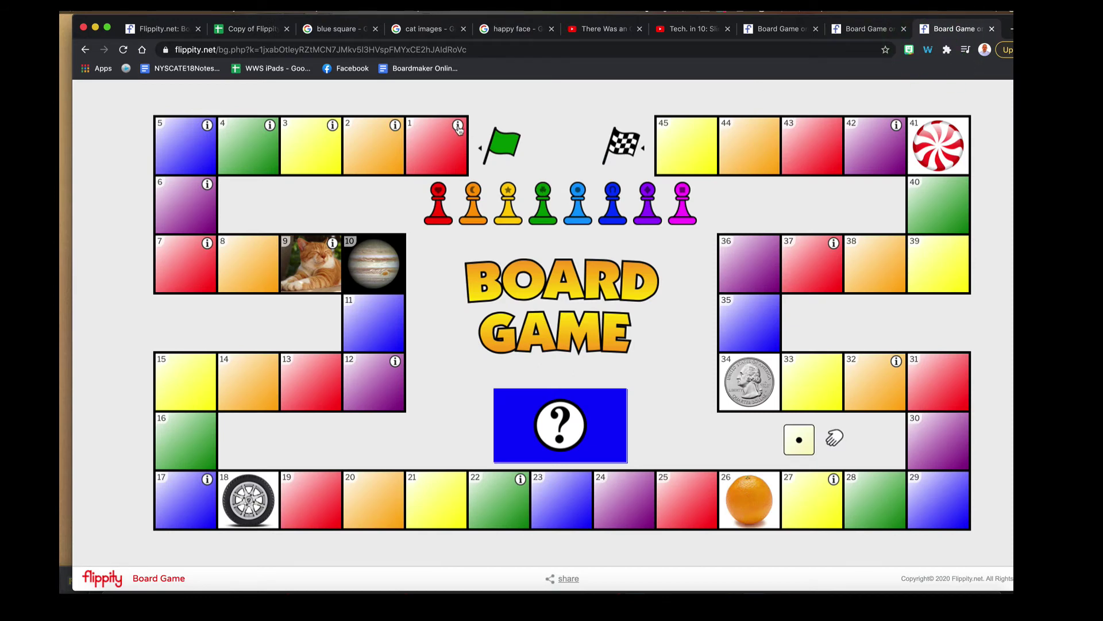
click(248, 30)
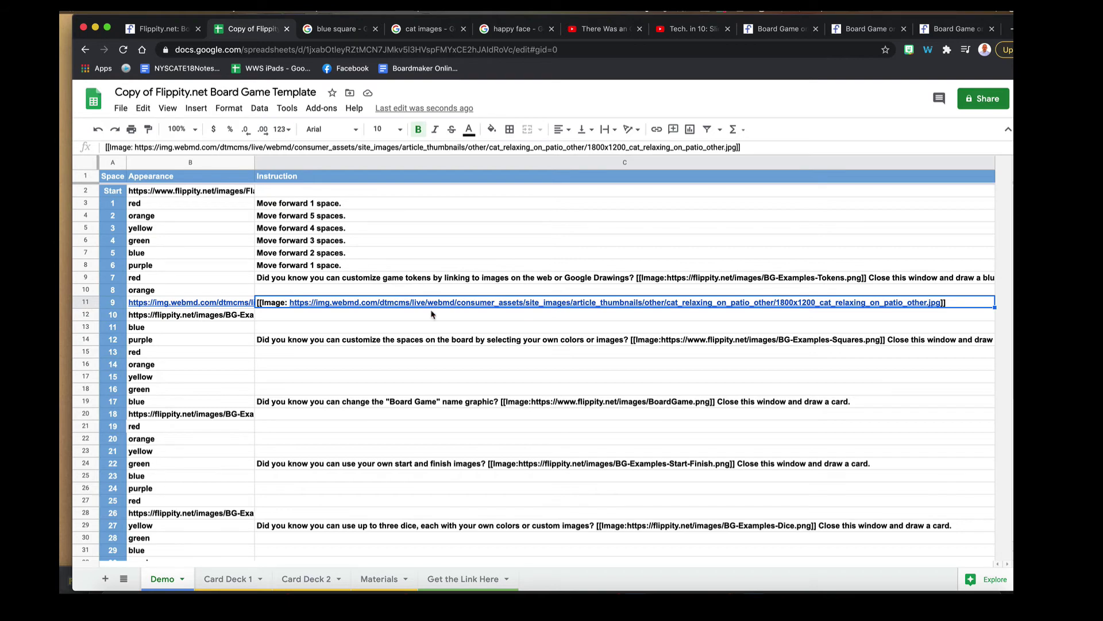
- Reword the YouTube card in Card Deck 1 to read "Watch The Video!" before the link and "Then Move forward 5 spaces." after it
click(231, 575)
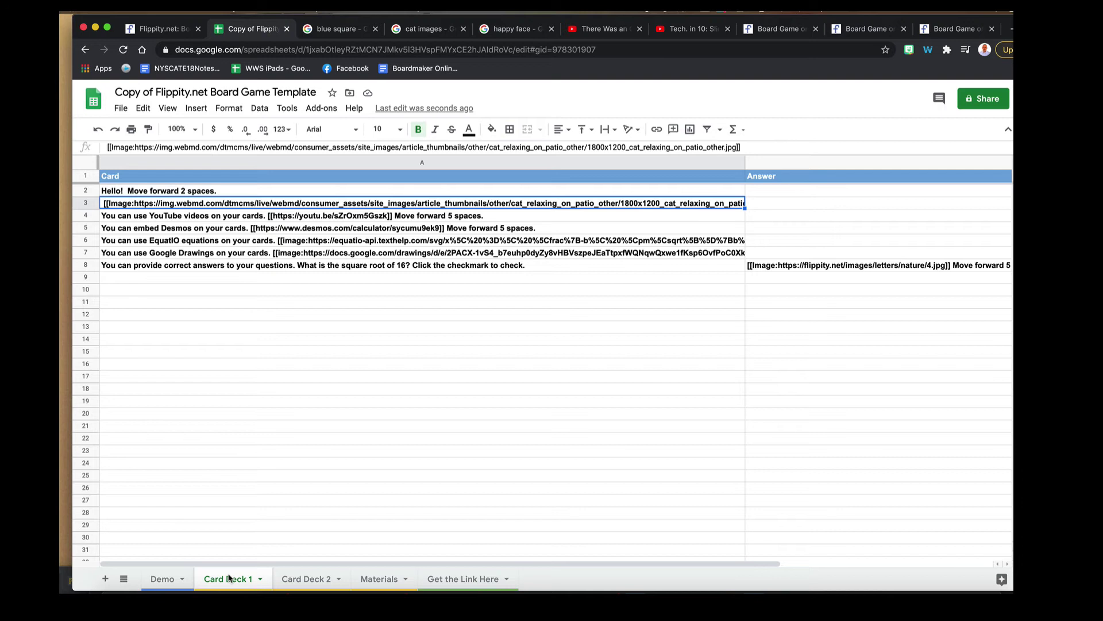
click(247, 217)
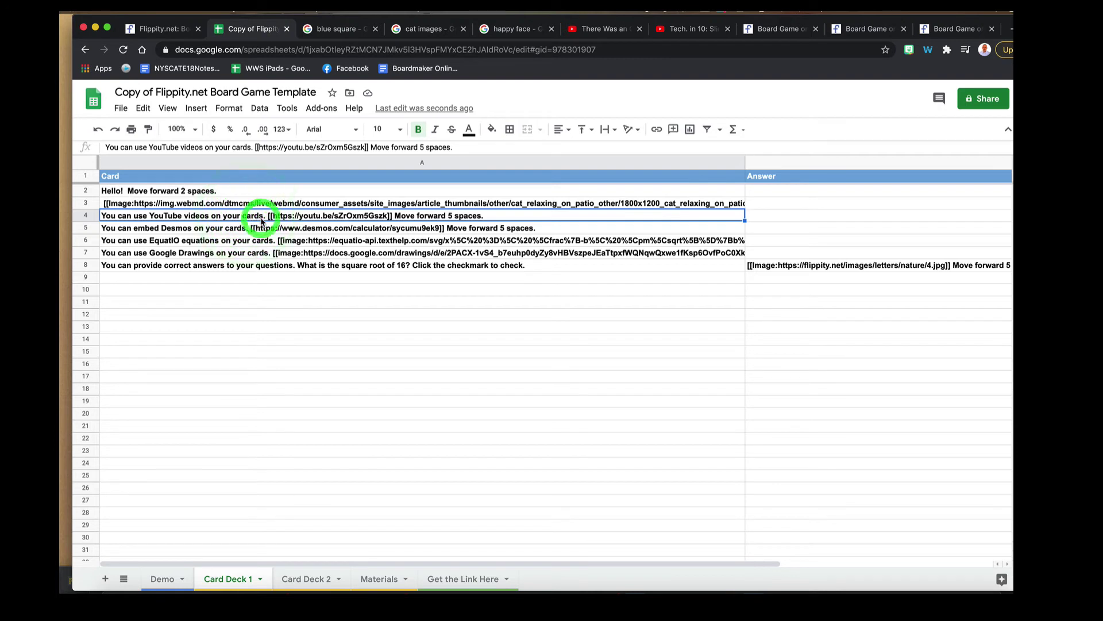
double_click(263, 217)
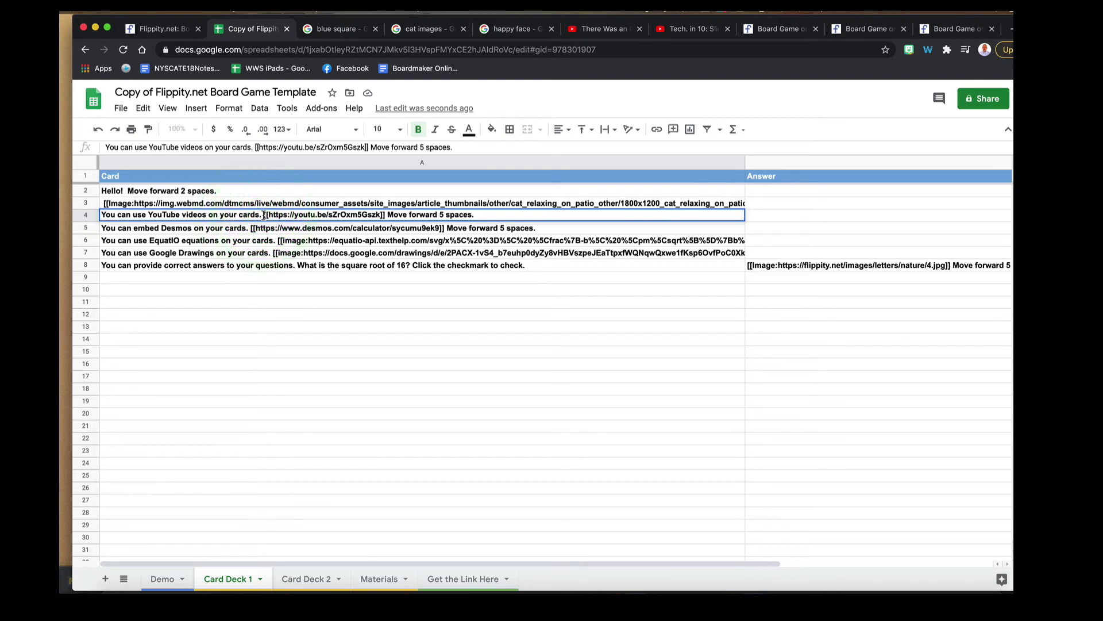
drag(263, 215, 98, 213)
text(Wat)
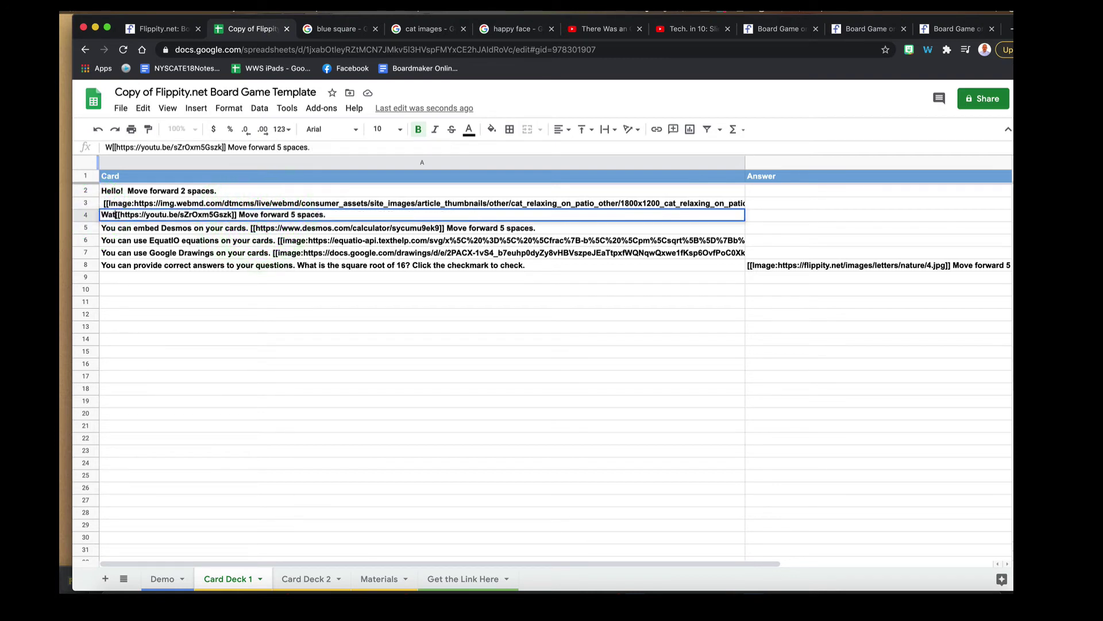
text(ch The Video)
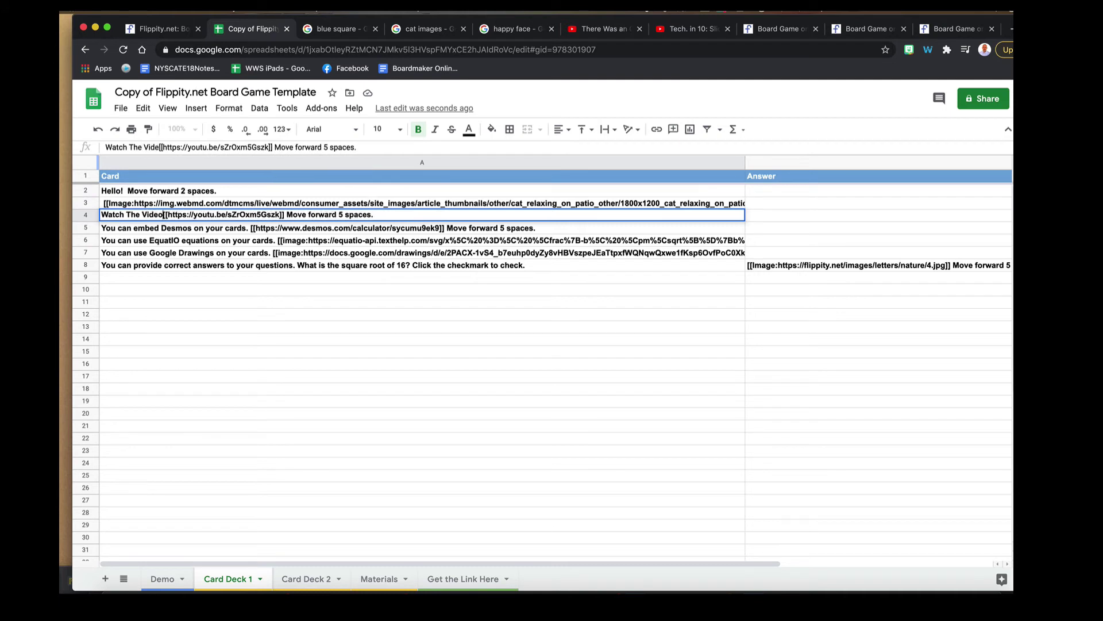
text(! )
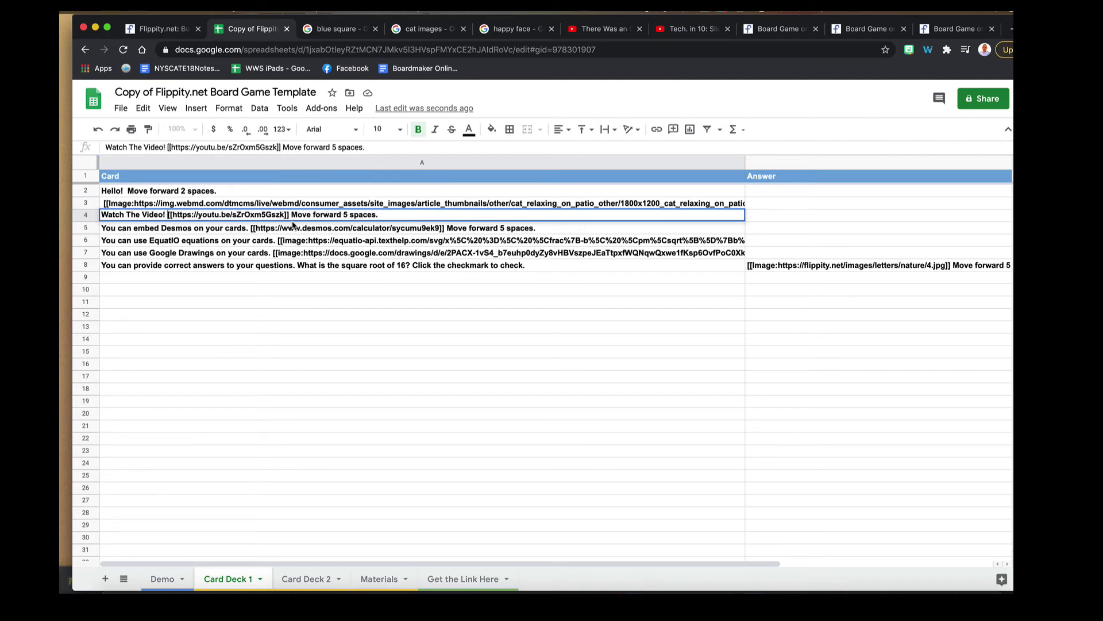
text(Then)
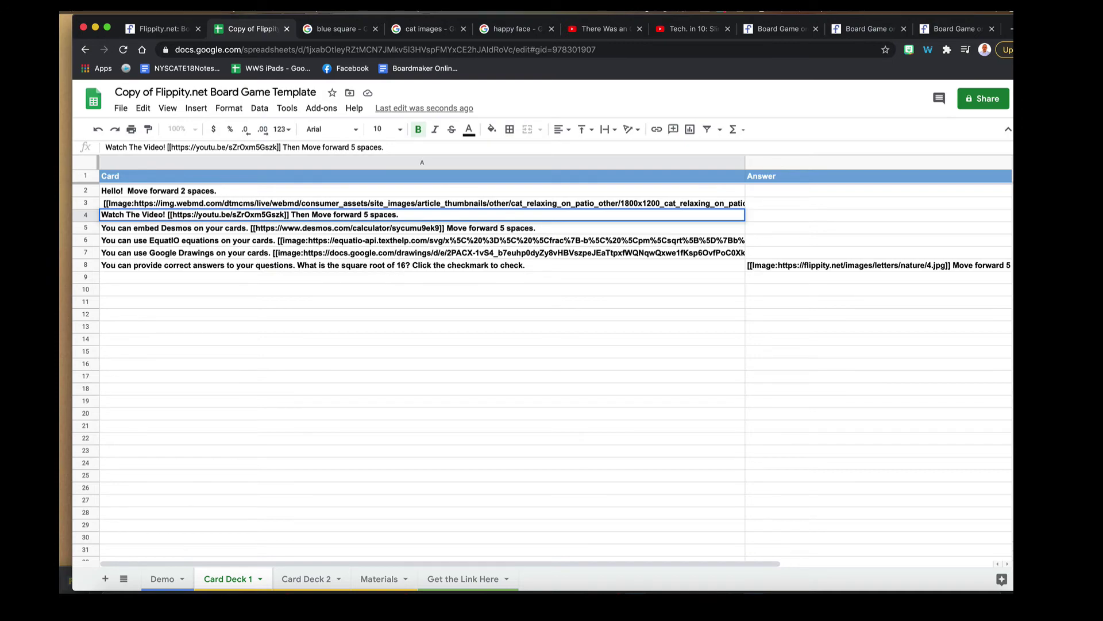
- Copy the share link of the YouTube video "There Was an Old Lady Who Swallowed a Turkey"
click(597, 29)
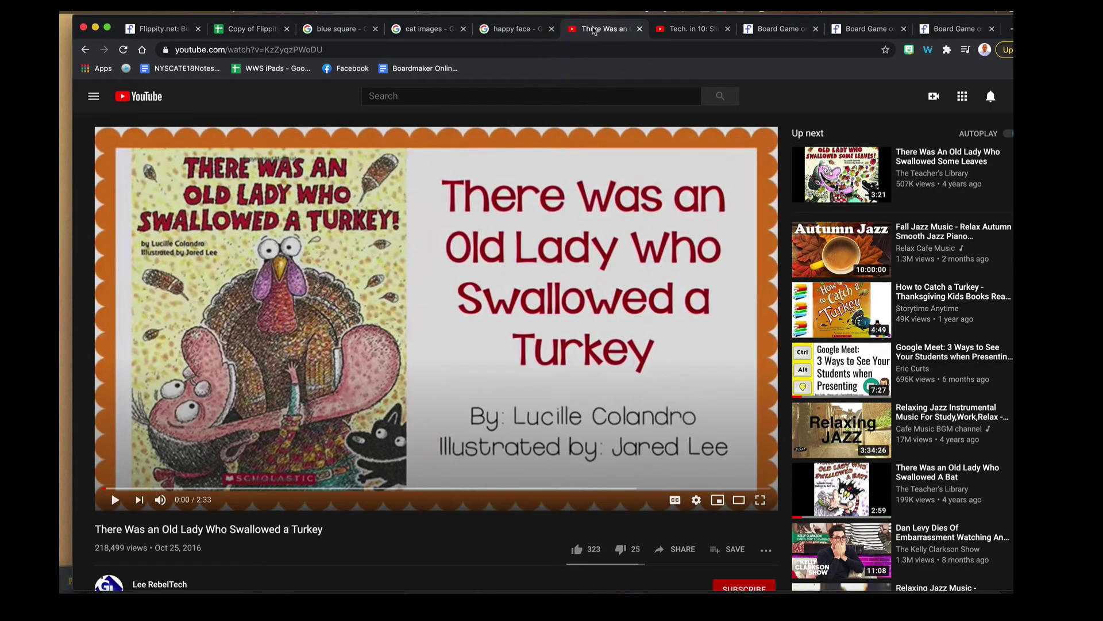
scroll(541, 493, down, 4)
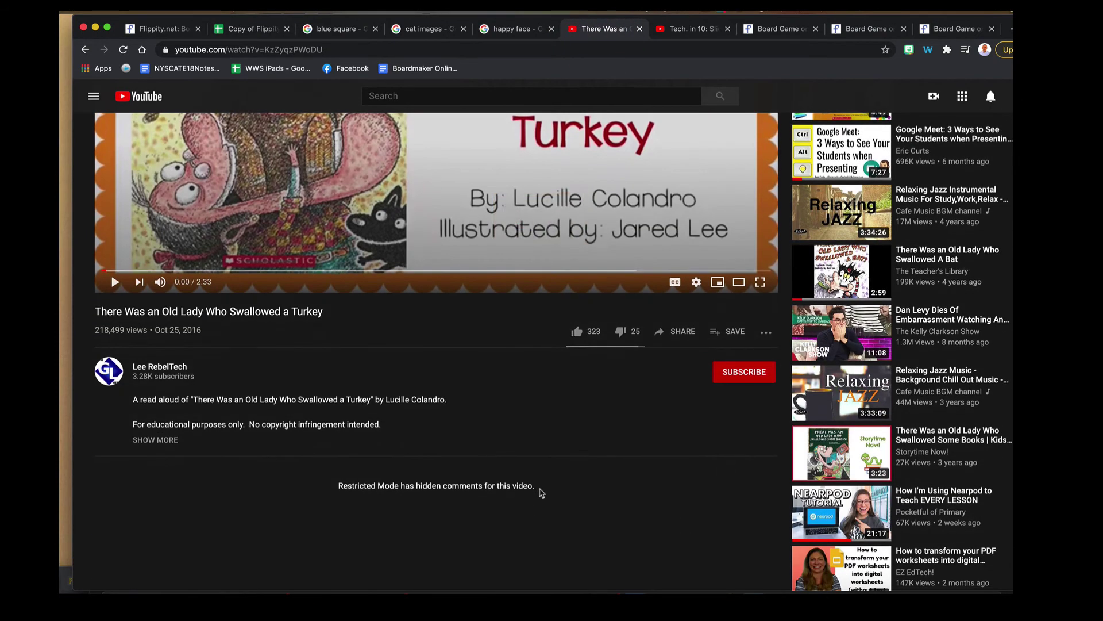
click(673, 334)
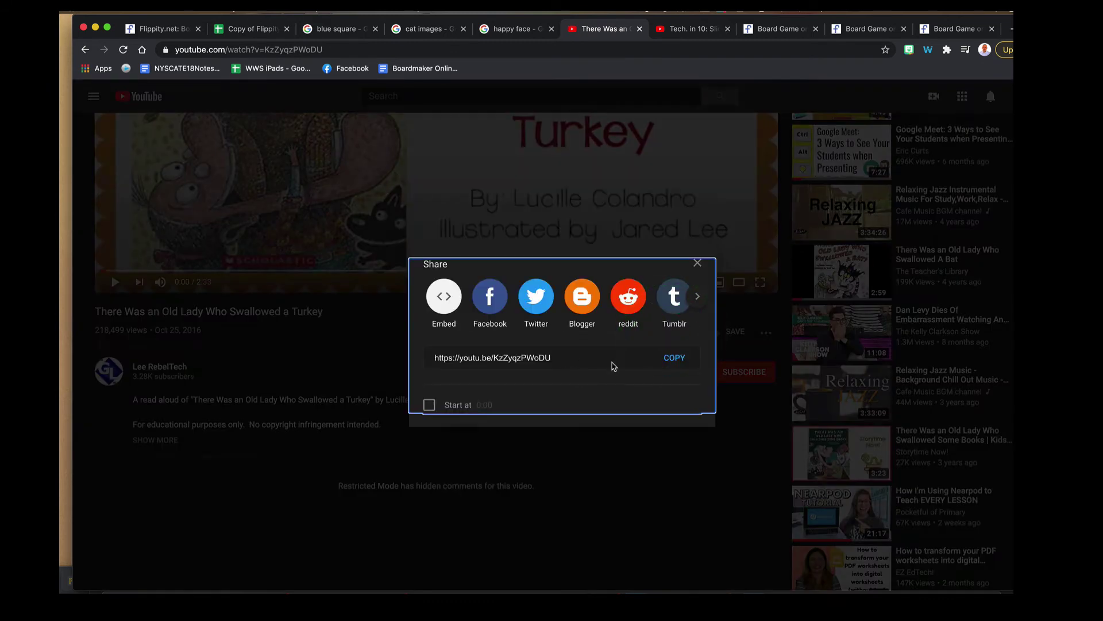
click(613, 364)
key(super+c)
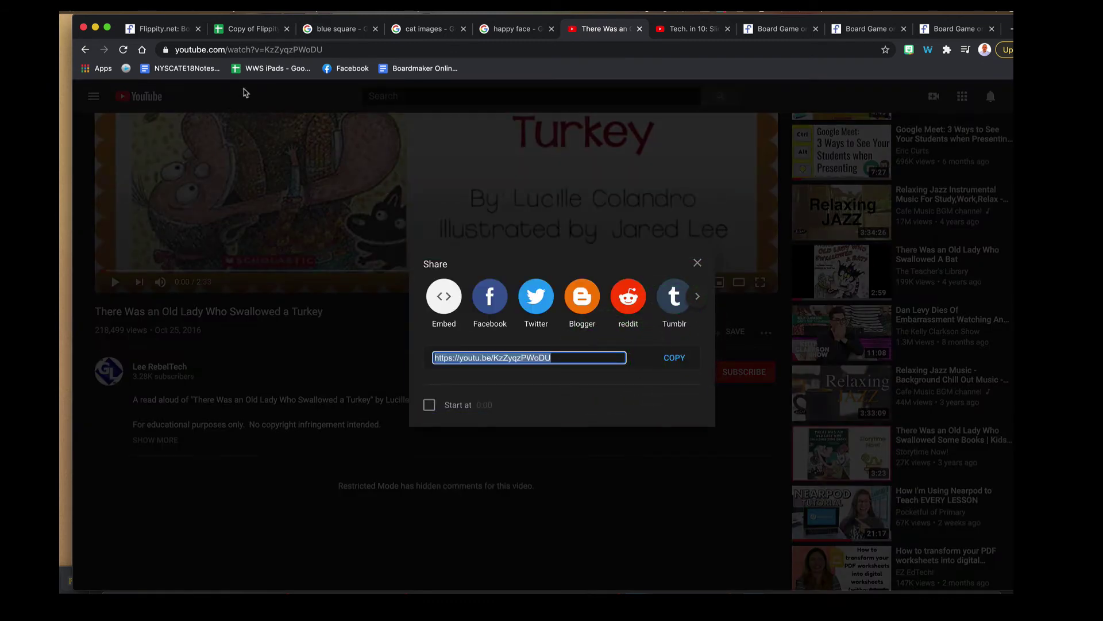
click(253, 29)
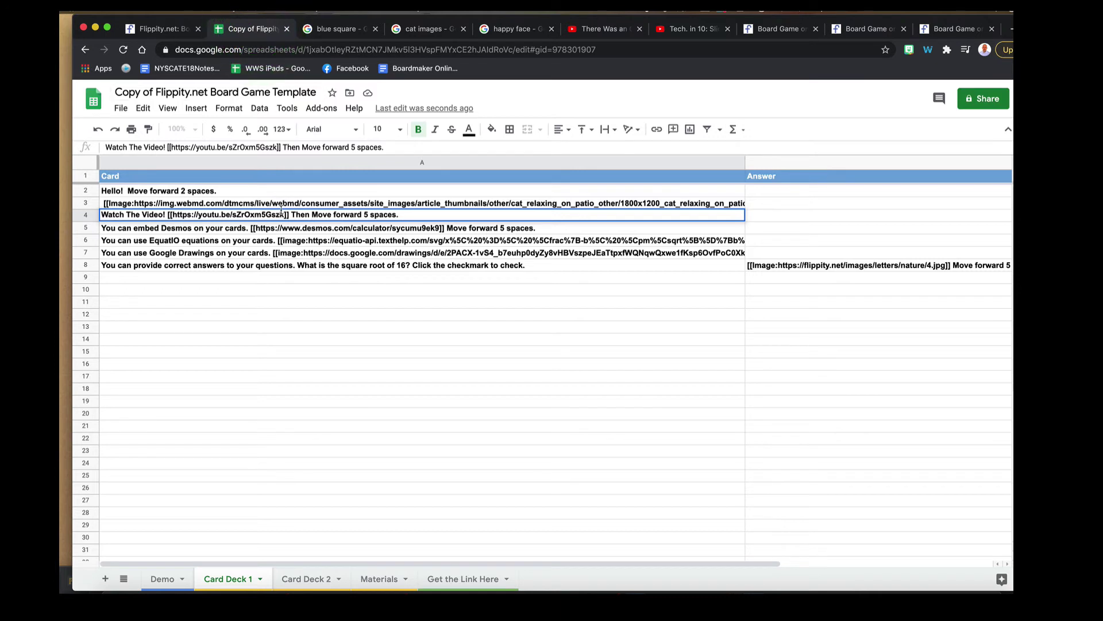
click(224, 215)
drag(172, 215, 281, 216)
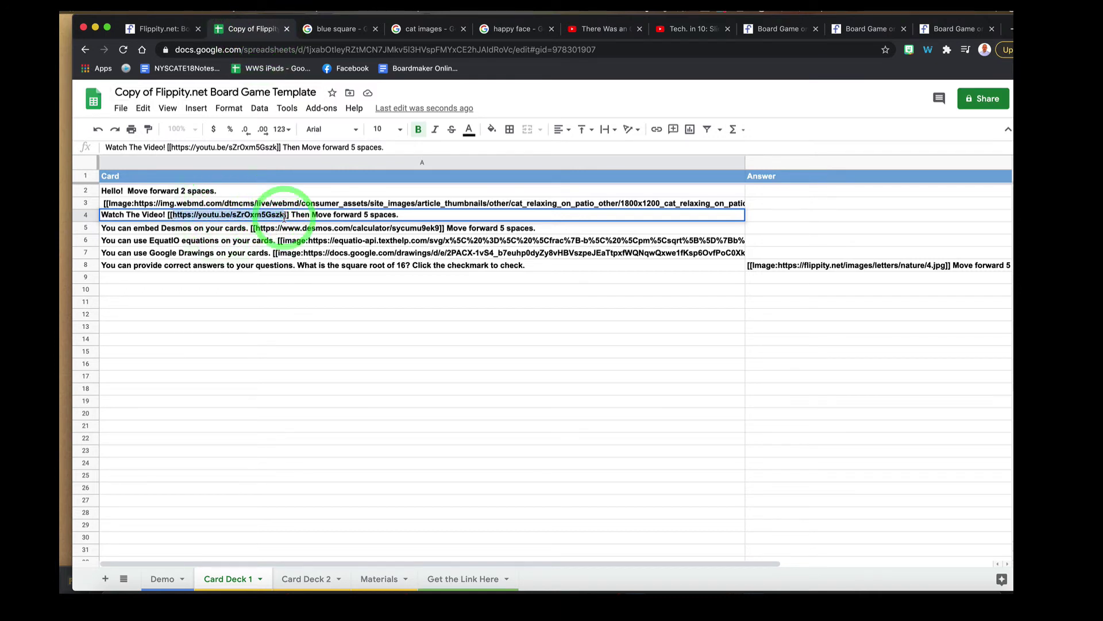
key(super+v)
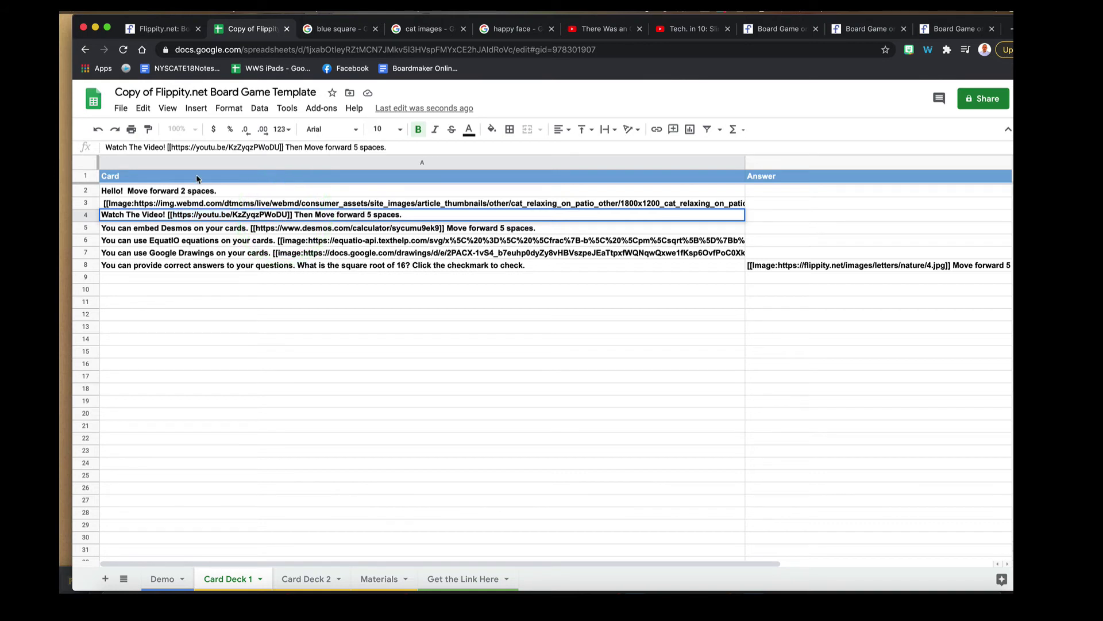
click(455, 576)
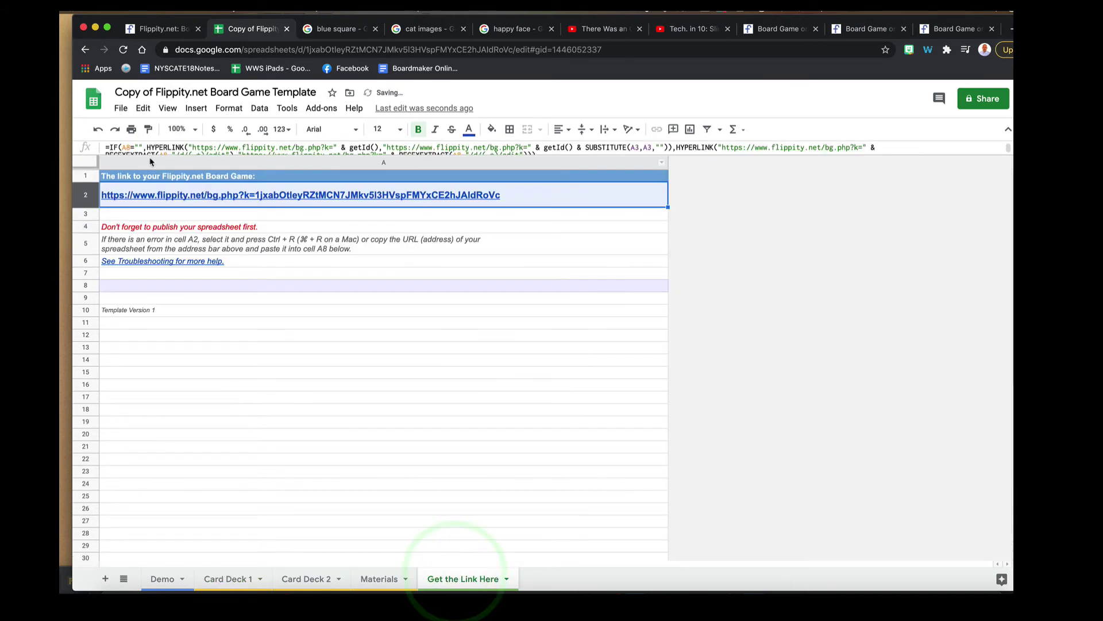
- Copy the board game link from the Get the Link Here sheet and reload the open game page
click(85, 188)
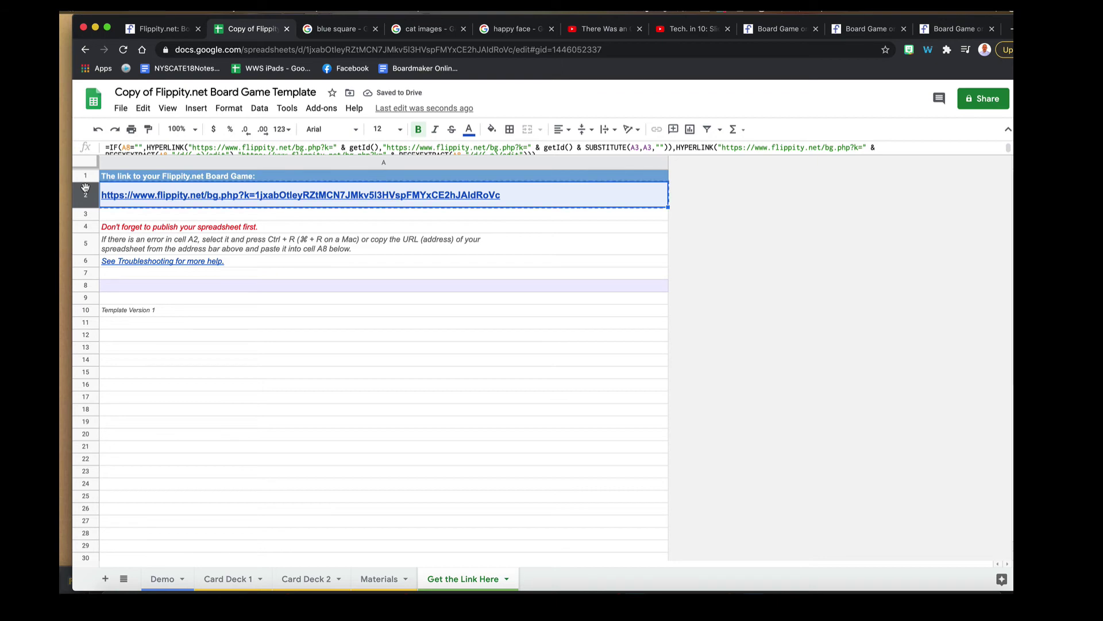
click(941, 29)
click(847, 47)
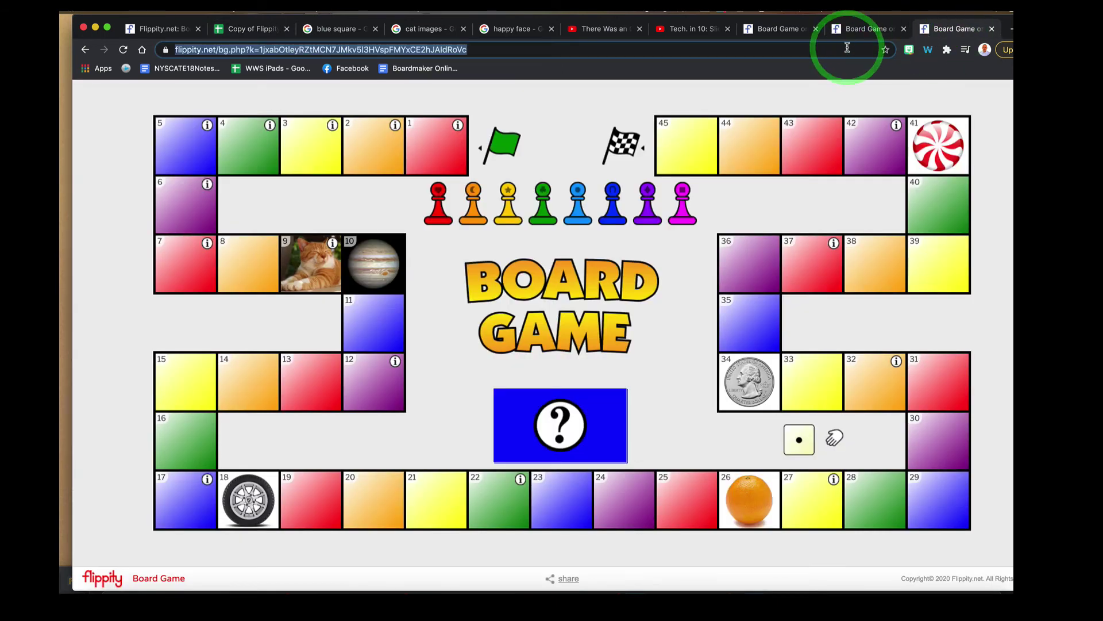
key(Return)
click(648, 208)
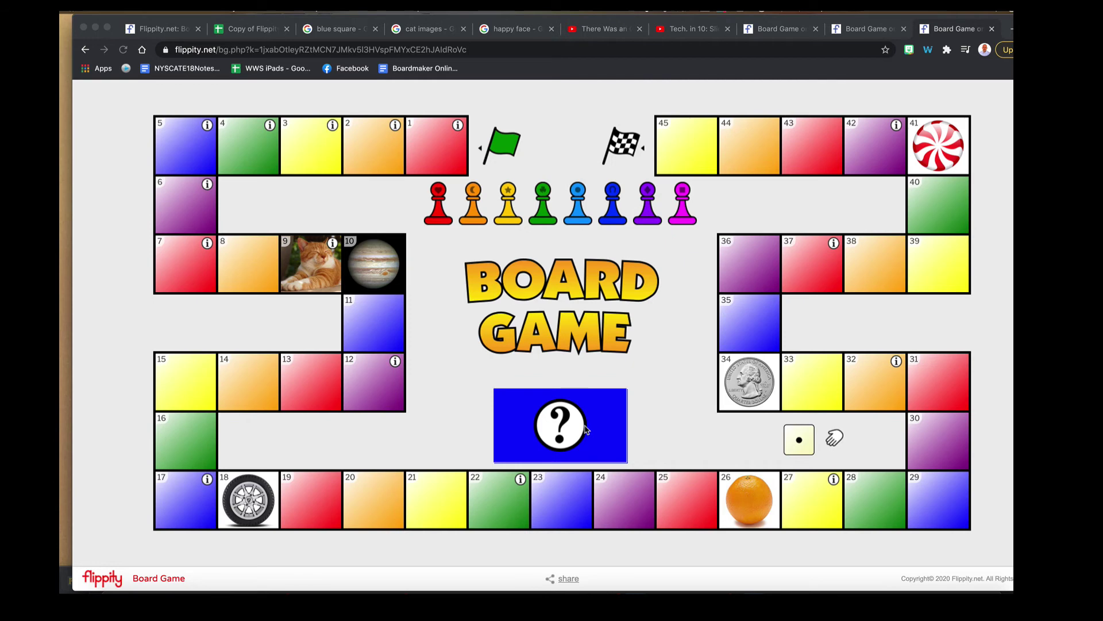
- Draw cards from the game's deck, closing each one, until the "Watch The Video!" card is drawn
click(585, 428)
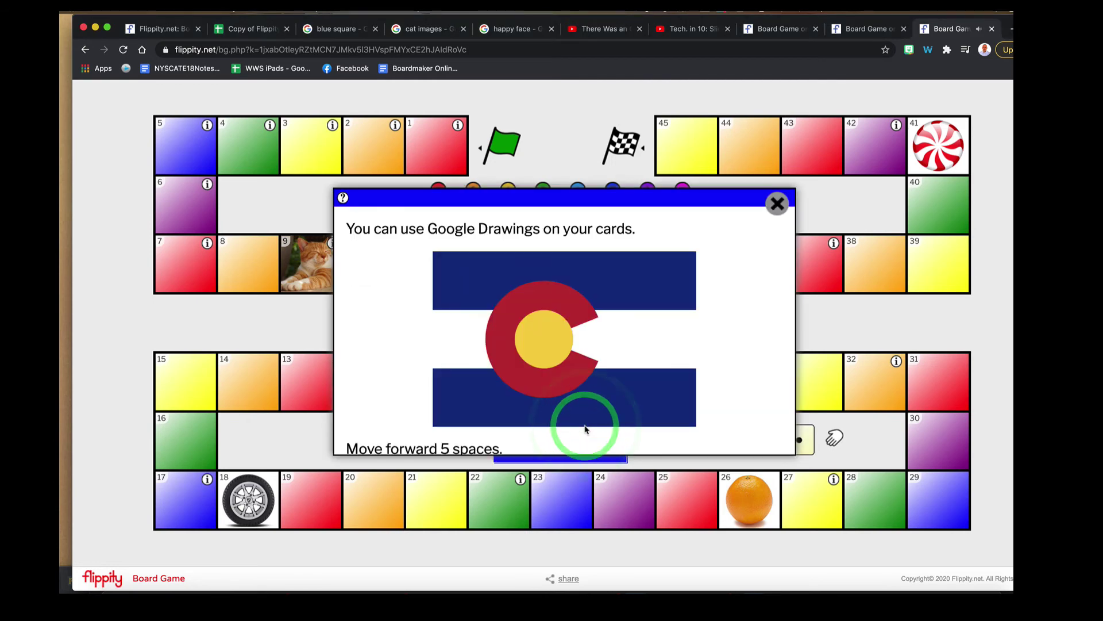
click(776, 203)
click(577, 412)
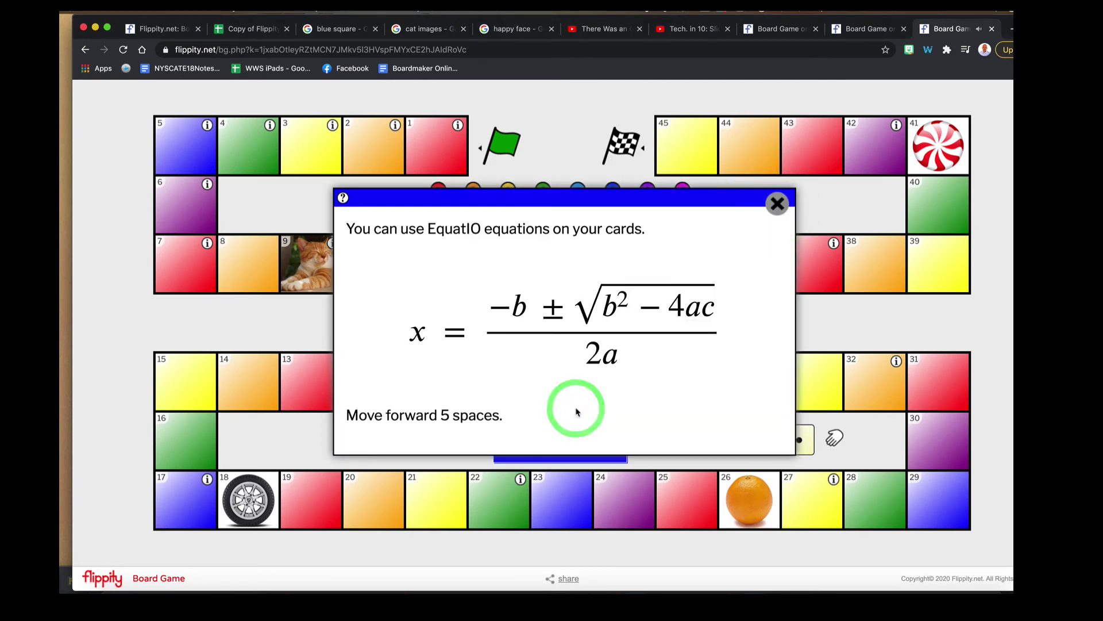
click(777, 202)
click(549, 430)
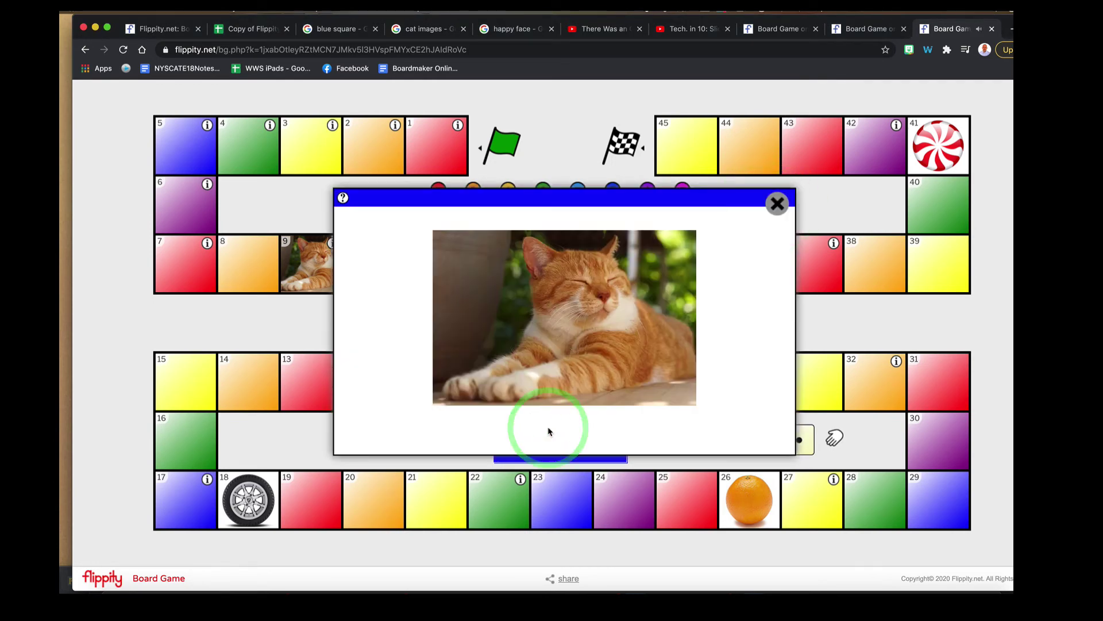
click(778, 202)
click(563, 409)
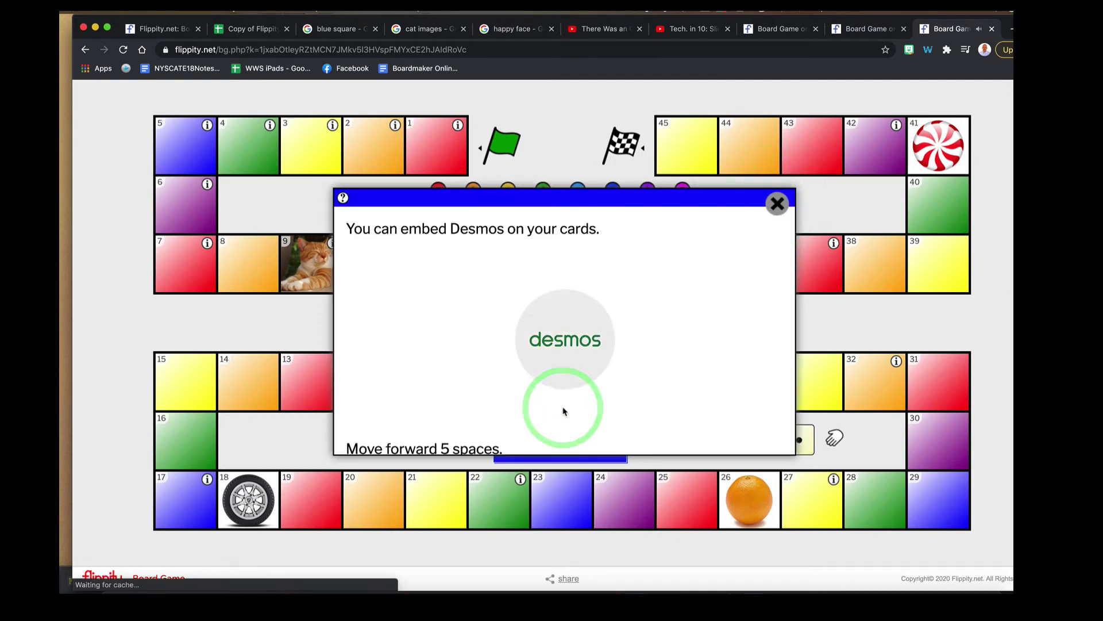
click(778, 202)
click(549, 420)
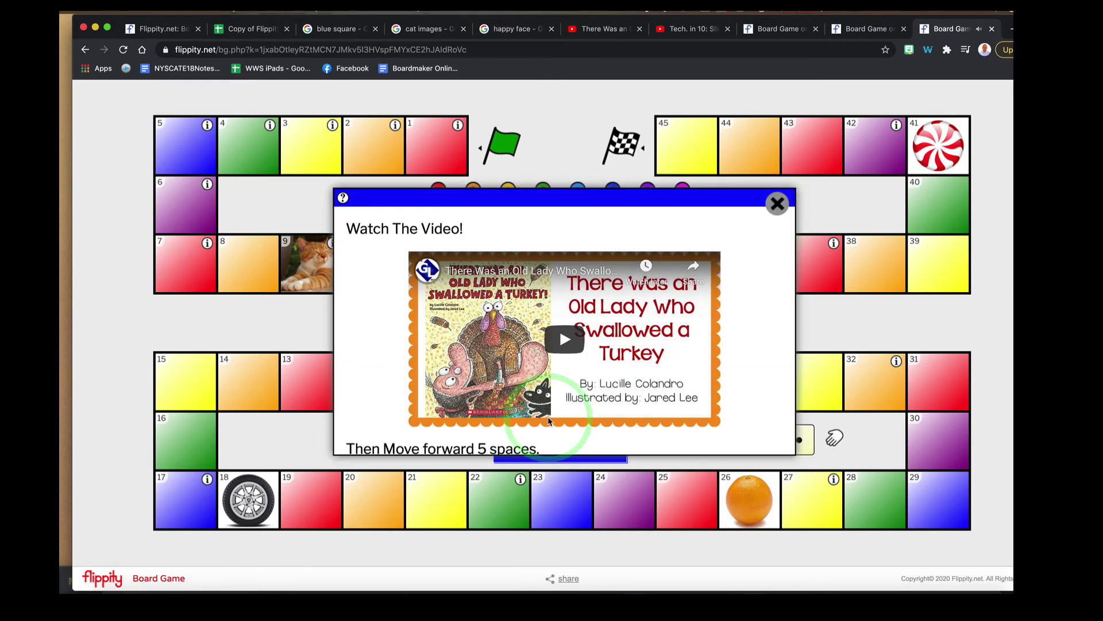
- Play the embedded video on the drawn card, pause it and close the card
click(577, 340)
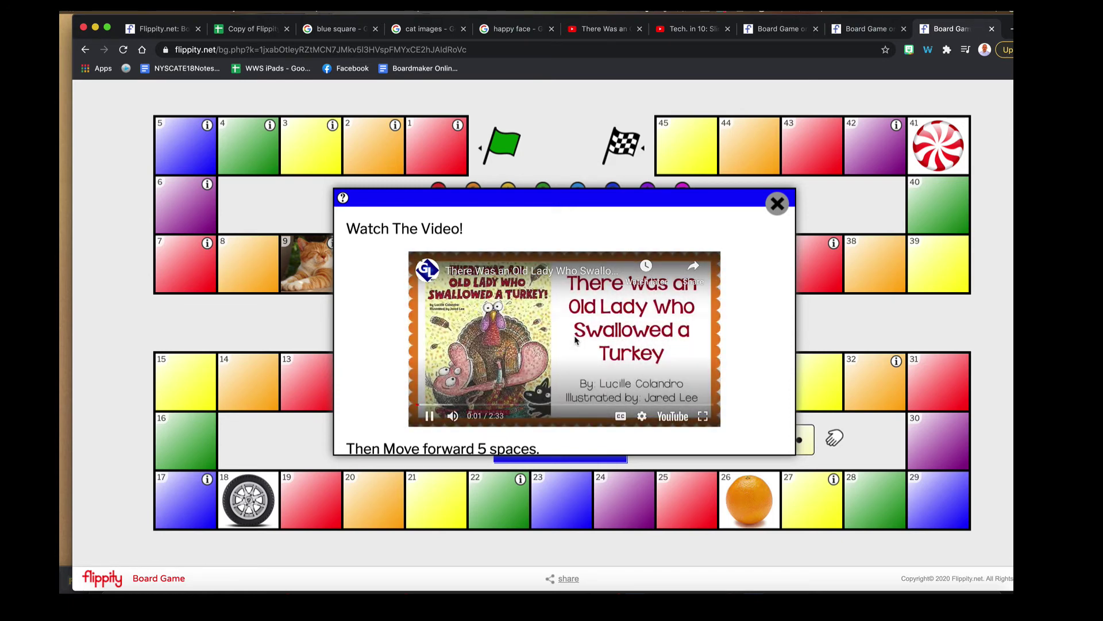
click(431, 417)
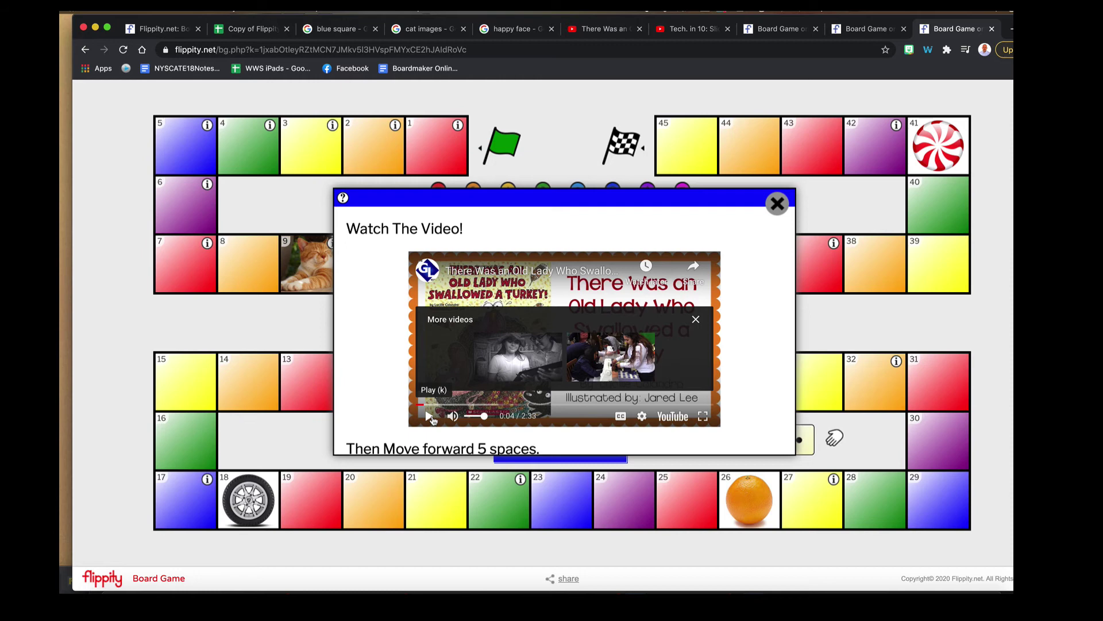
click(777, 204)
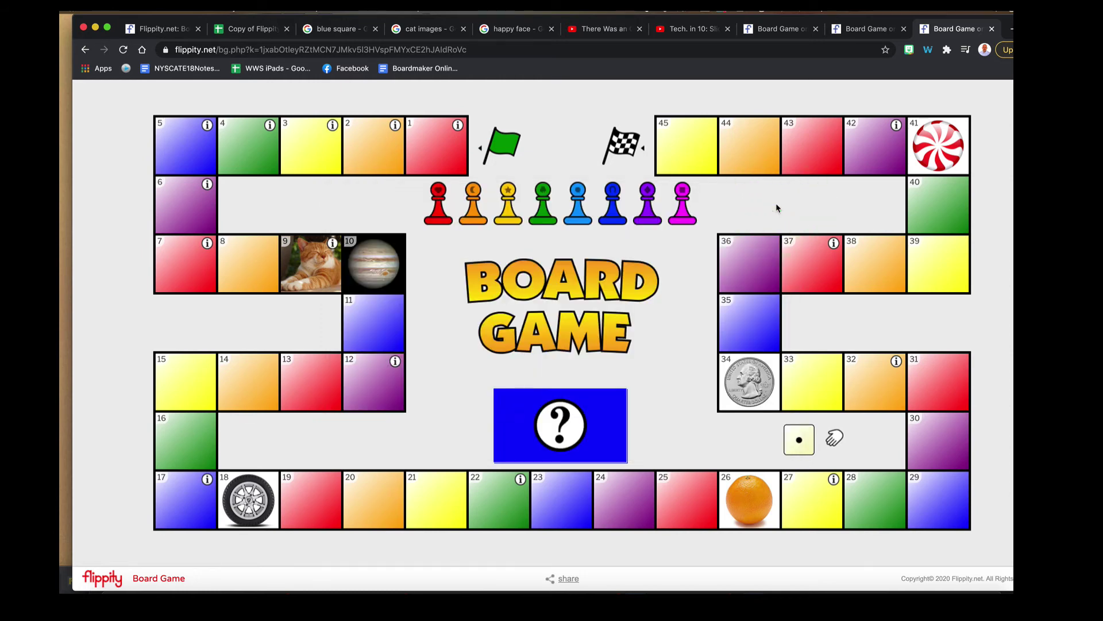
- Compare the Demo sheet's Appearance entries, including space 9's image link, with the spaces on the game board
click(264, 30)
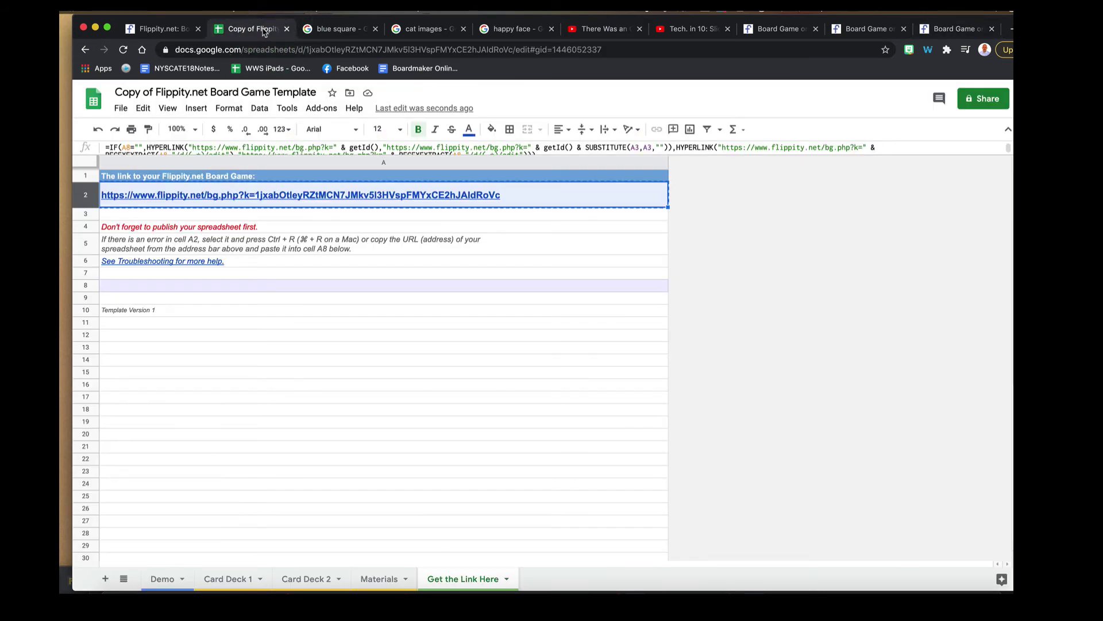
click(164, 577)
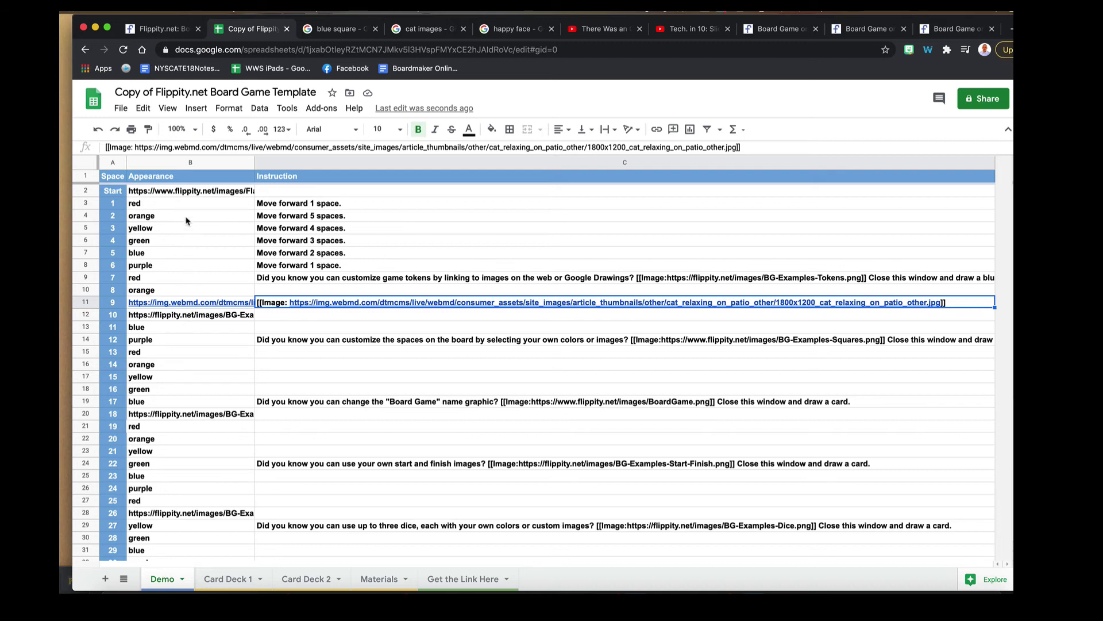
click(956, 29)
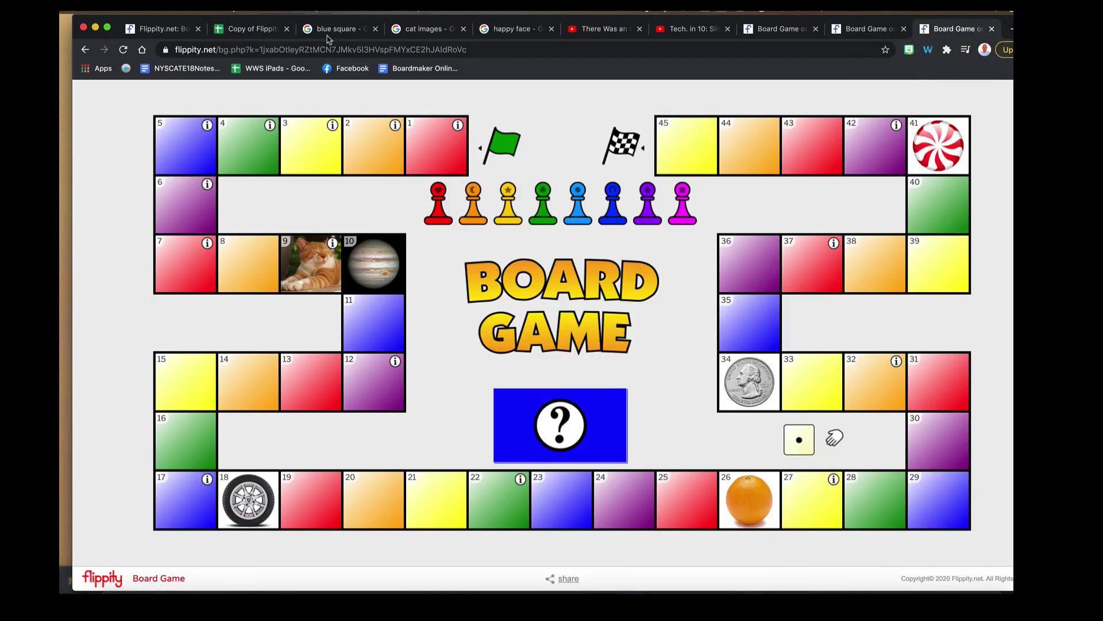
click(253, 29)
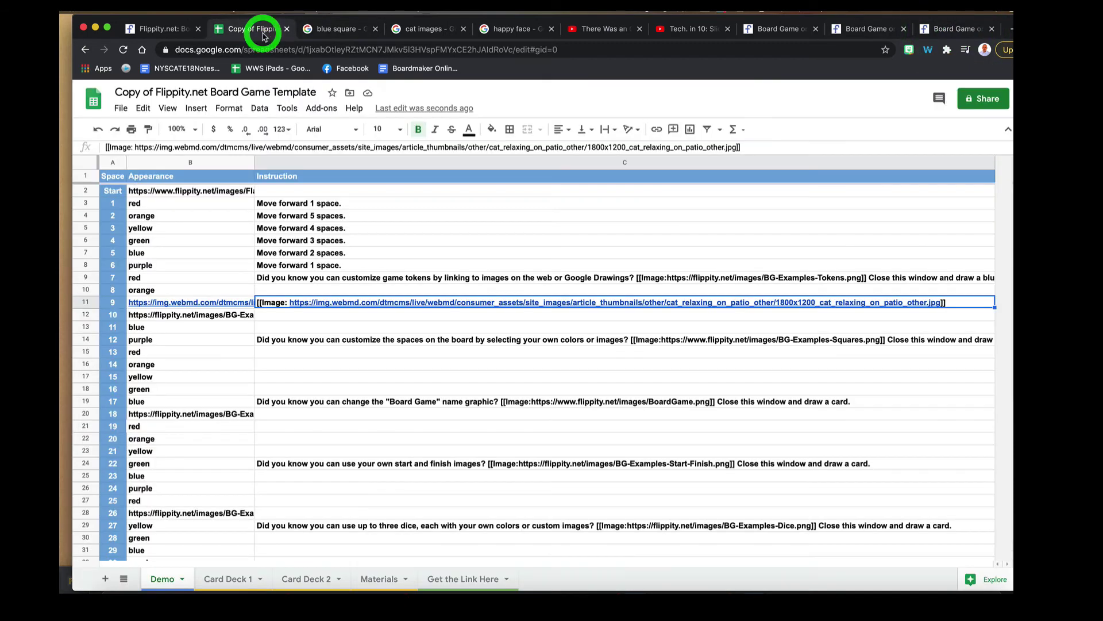
mouse_move(214, 303)
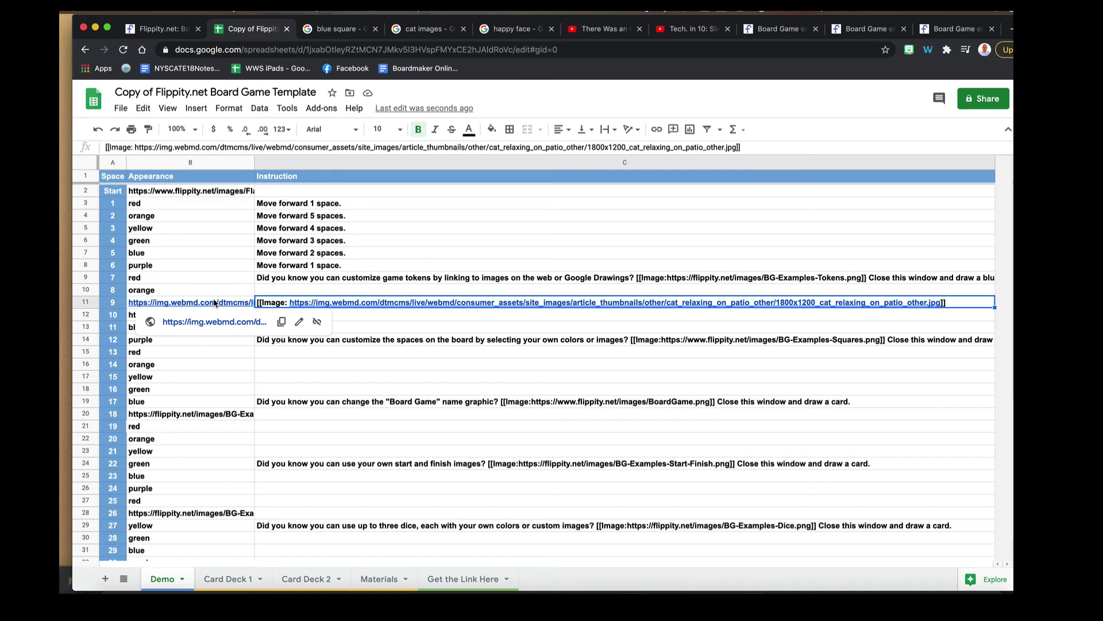
click(213, 303)
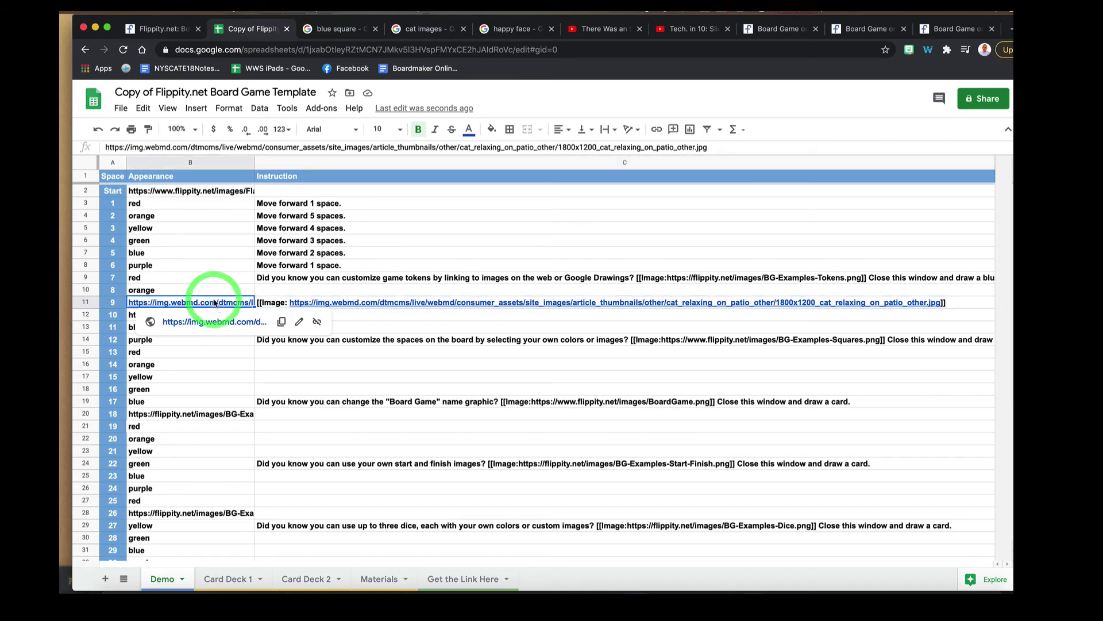
click(937, 29)
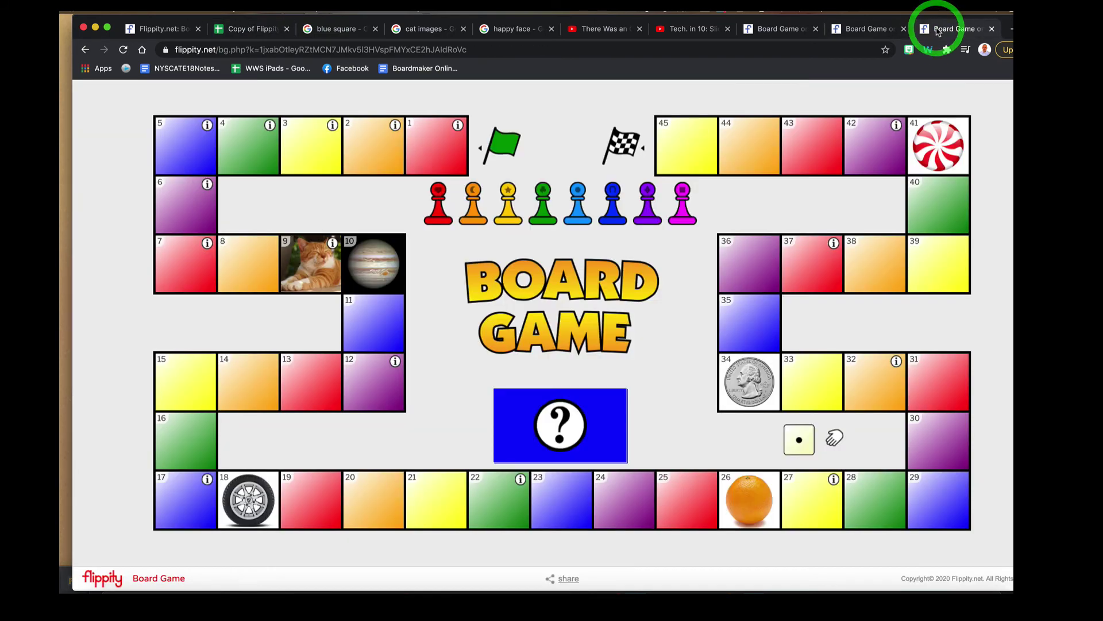
click(229, 31)
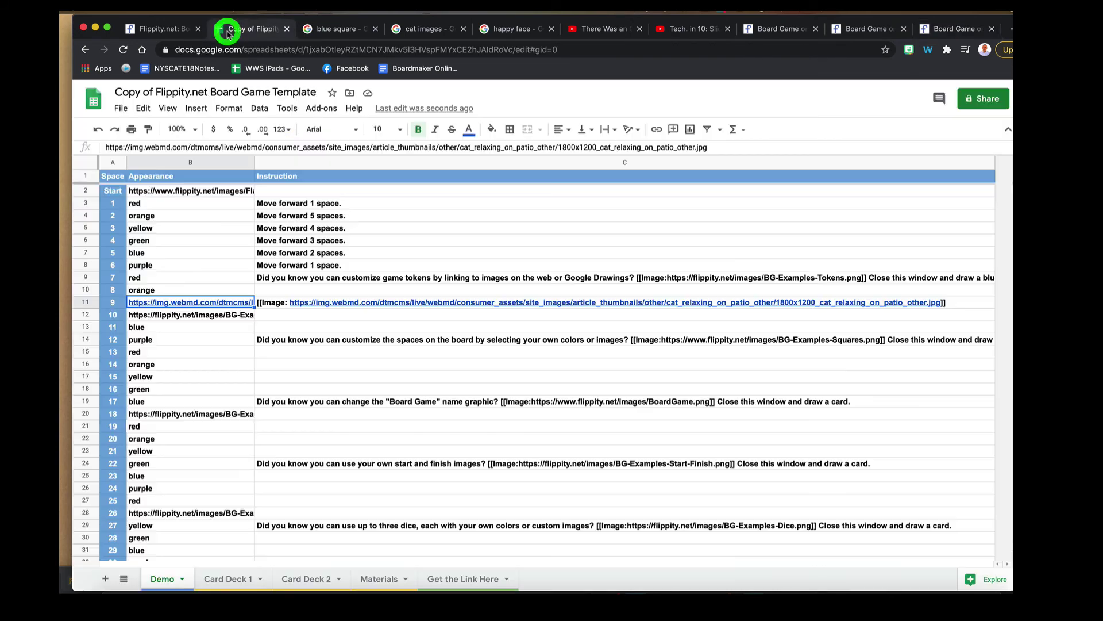
- Check the in-game instructions of spaces 1 and 9 against the Instruction column in the Demo sheet
click(937, 28)
click(456, 126)
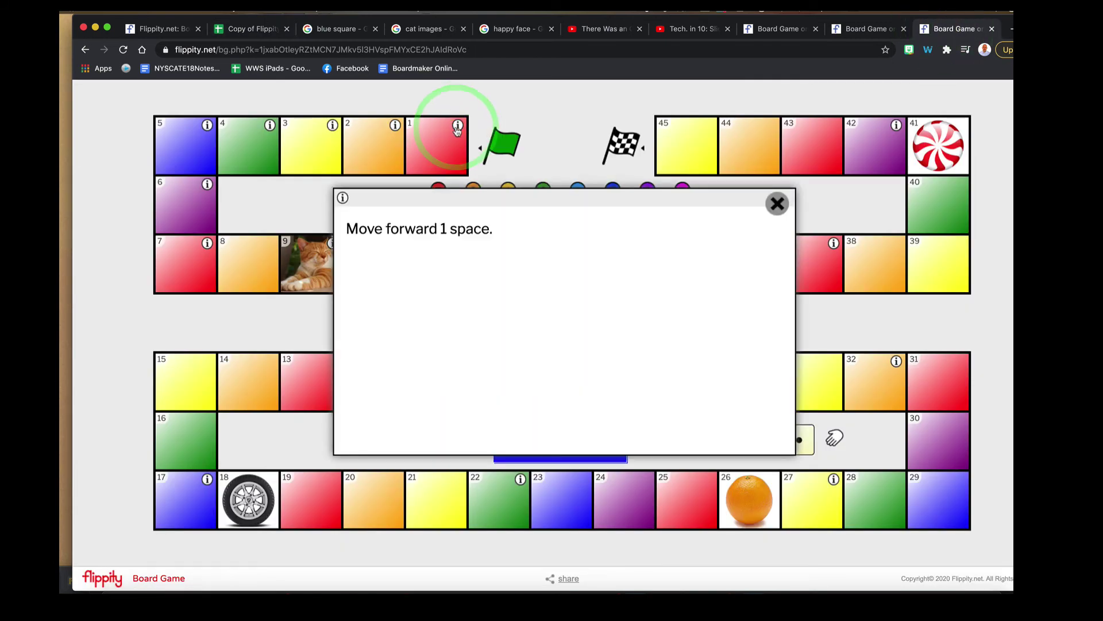
click(248, 29)
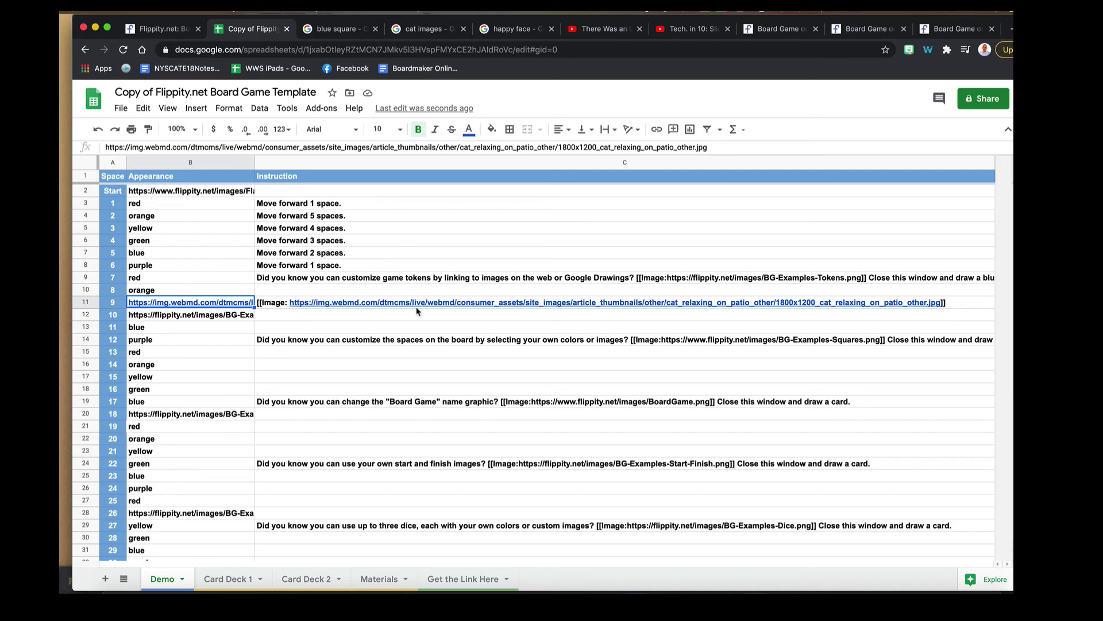
mouse_move(397, 309)
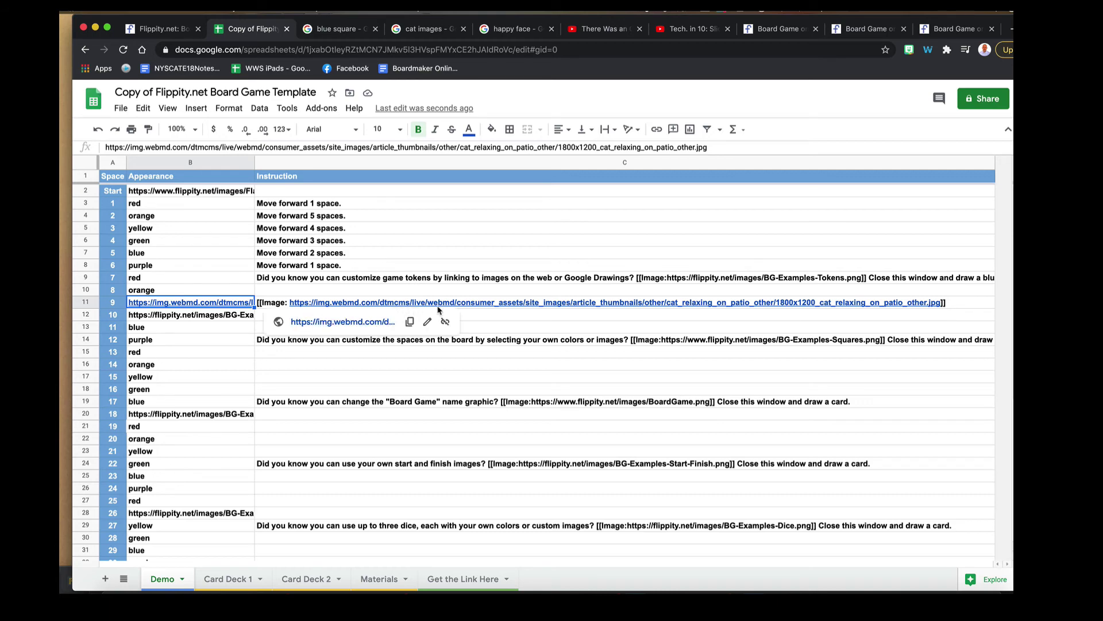
click(954, 29)
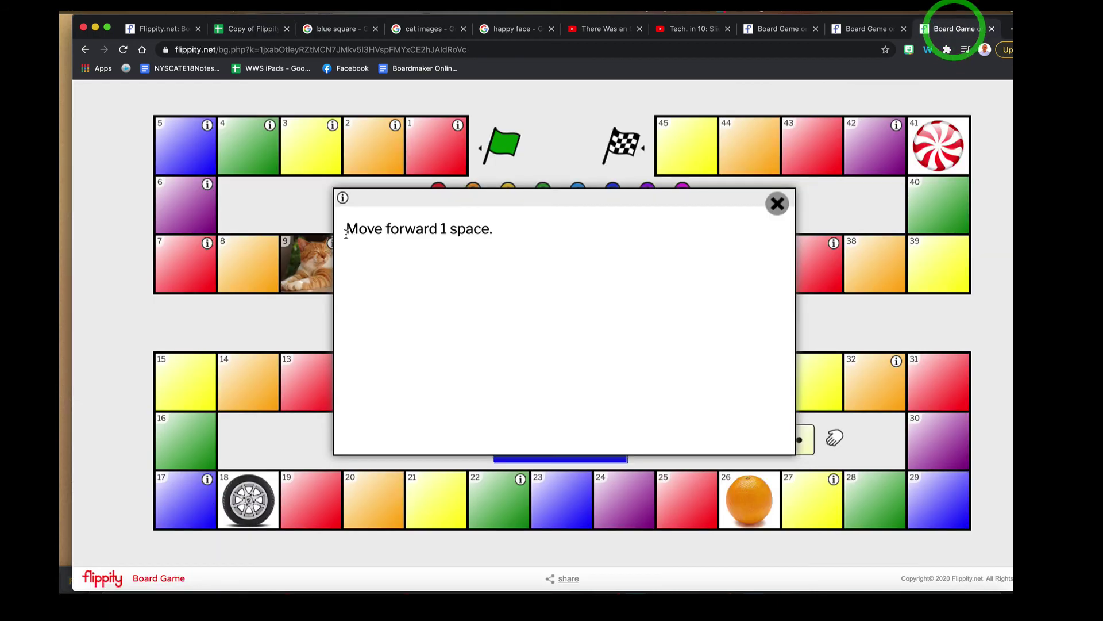
click(310, 225)
click(330, 241)
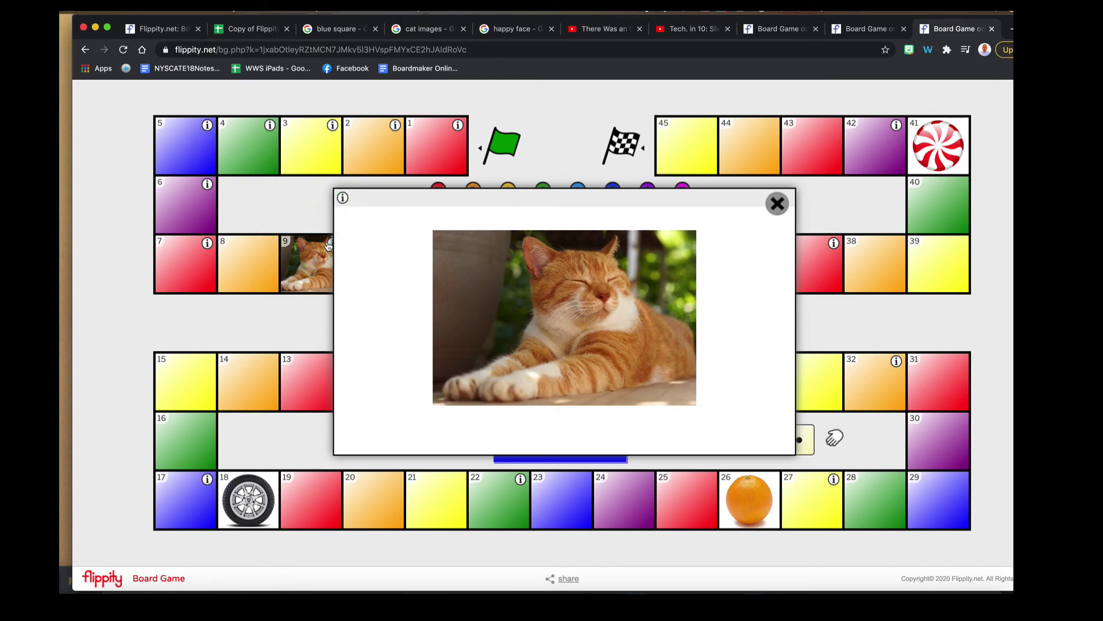
click(777, 206)
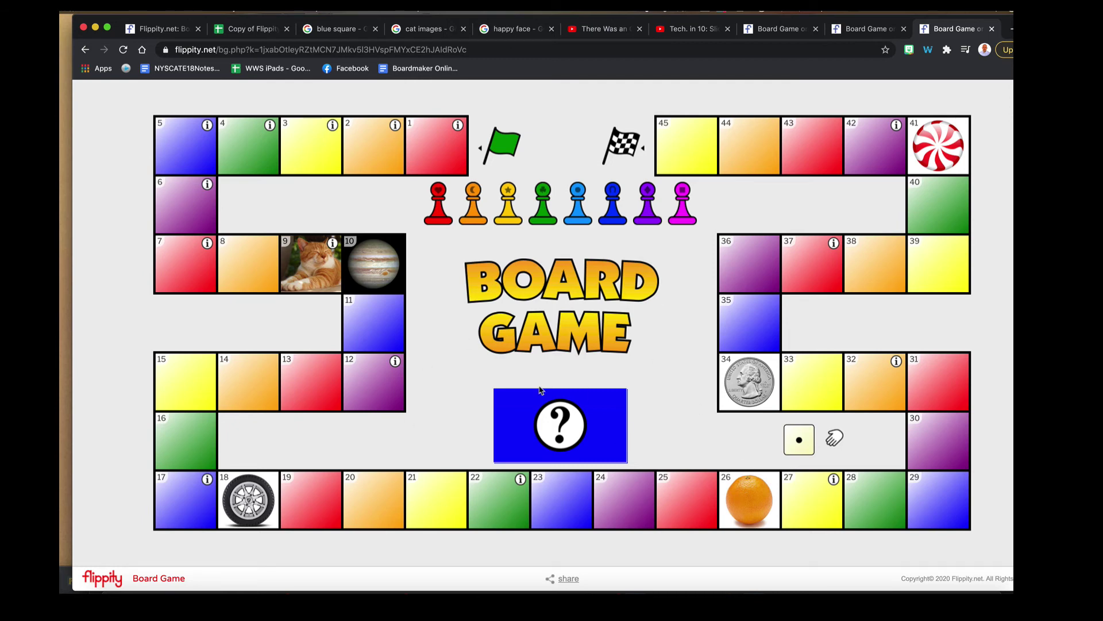
- Review the text, image and video card entries in the Card Deck 1 sheet
click(247, 24)
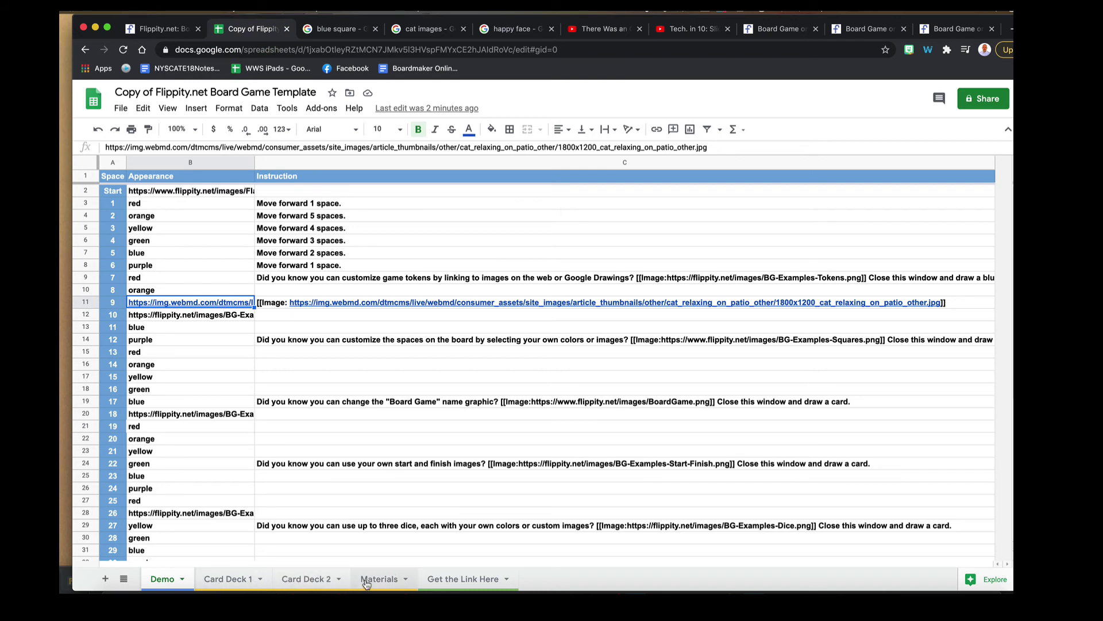
click(240, 580)
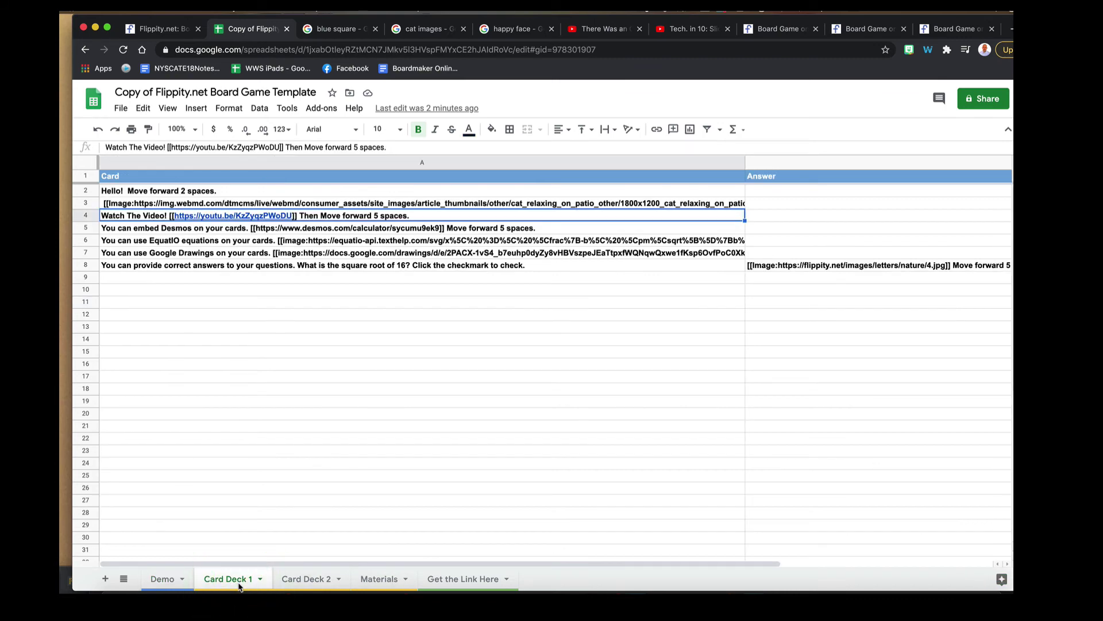
click(214, 193)
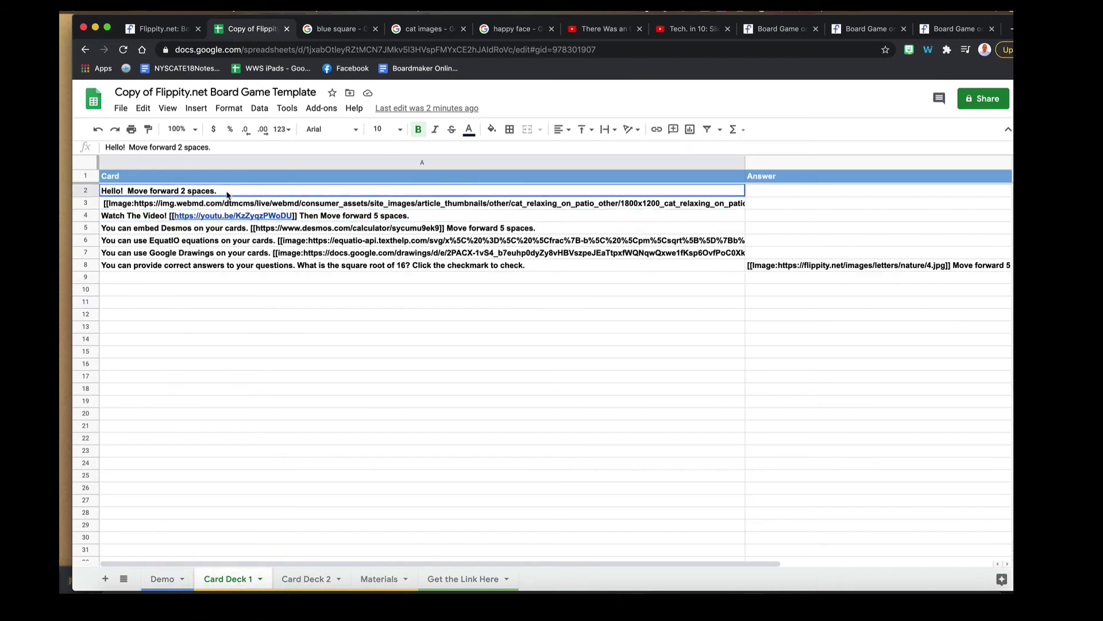
double_click(226, 191)
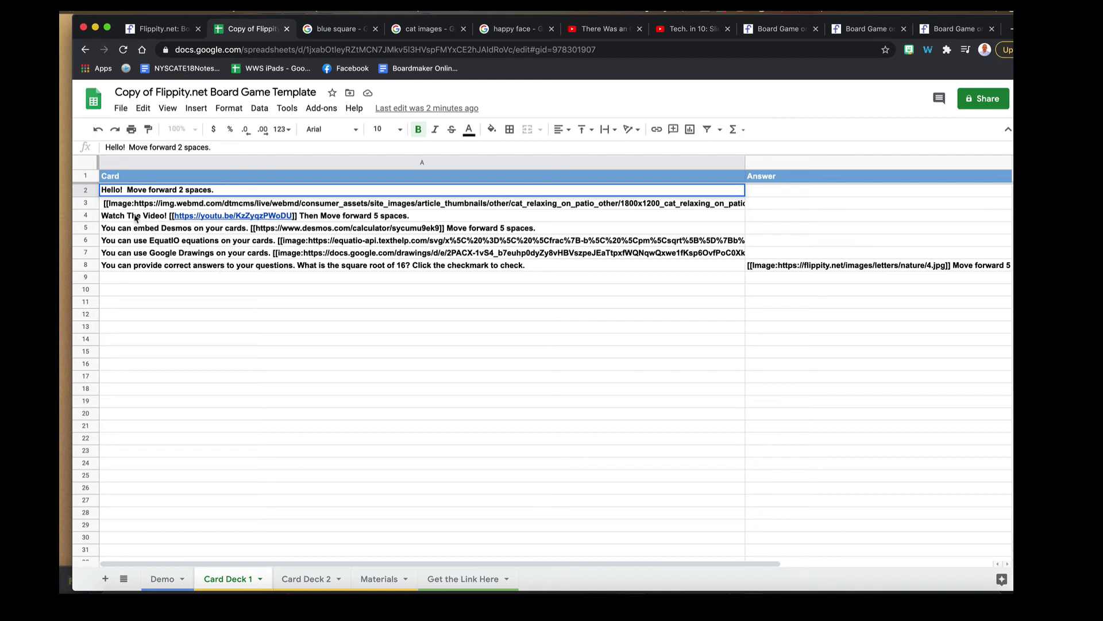
mouse_move(170, 221)
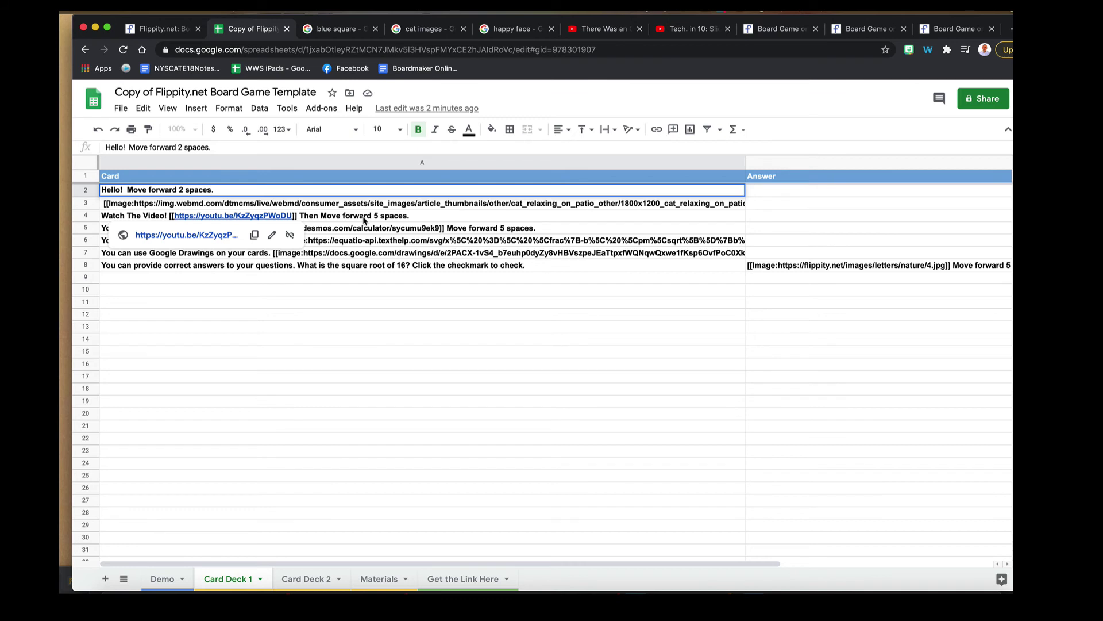
click(316, 297)
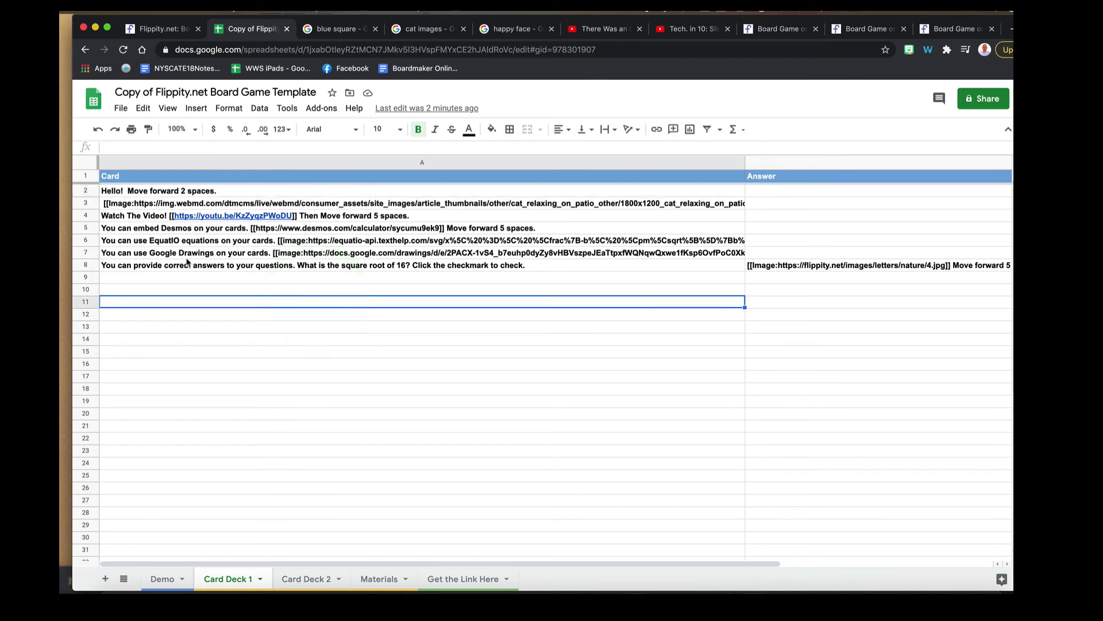
- Delete the square root of 16 question card and its answer from Card Deck 1
click(154, 254)
click(153, 264)
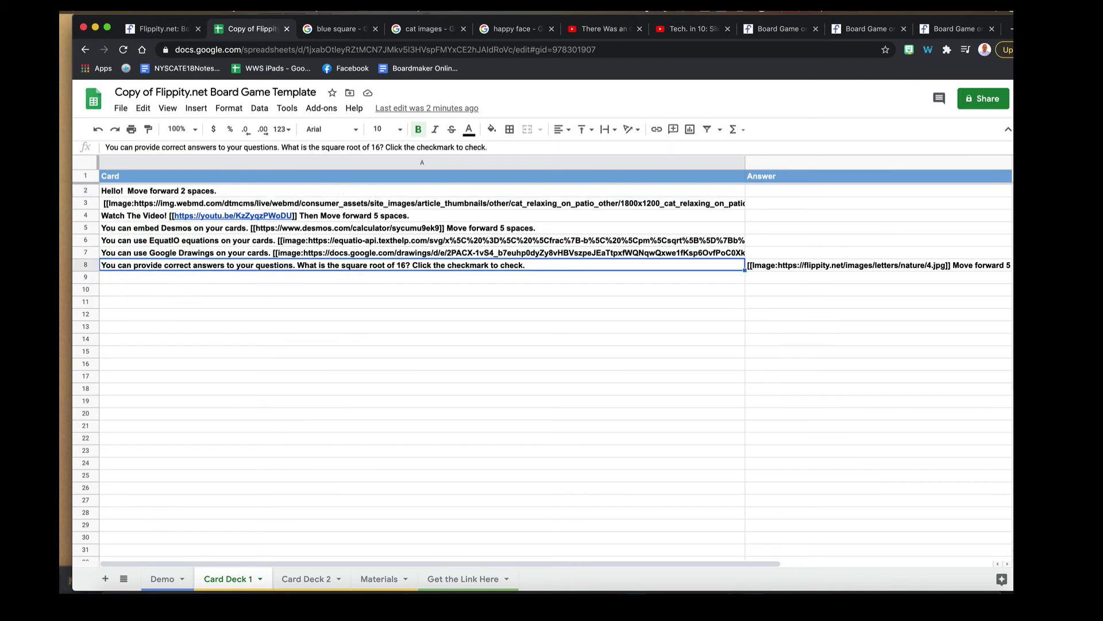
key(Delete)
click(826, 267)
key(Delete)
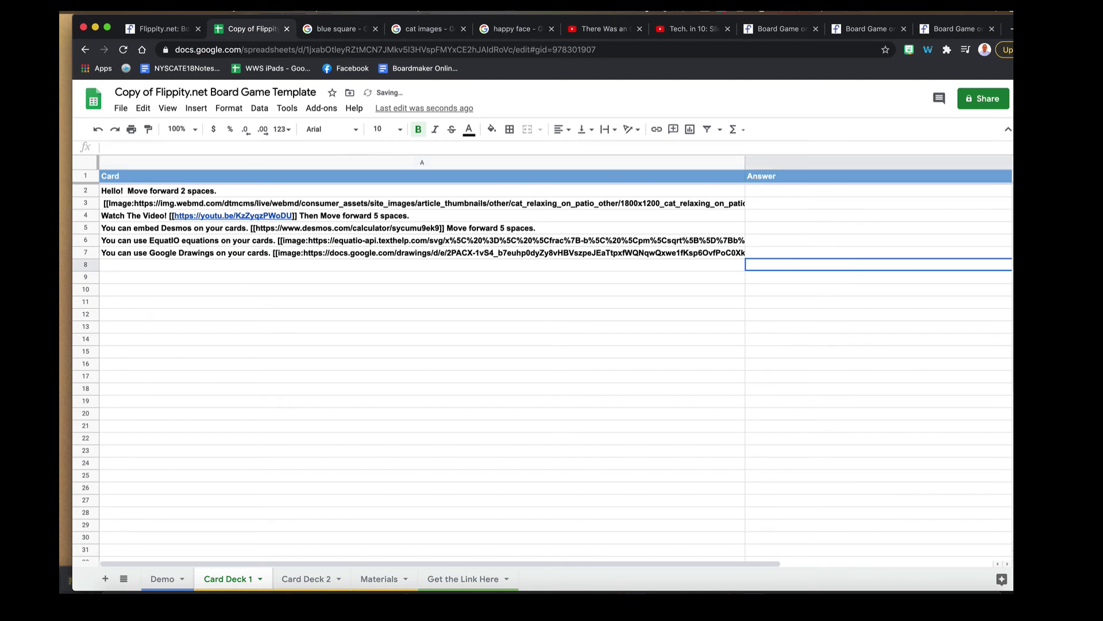
- Delete the Google Drawings, EquatIO and Desmos cards from Card Deck 1
click(278, 253)
key(Delete)
click(278, 239)
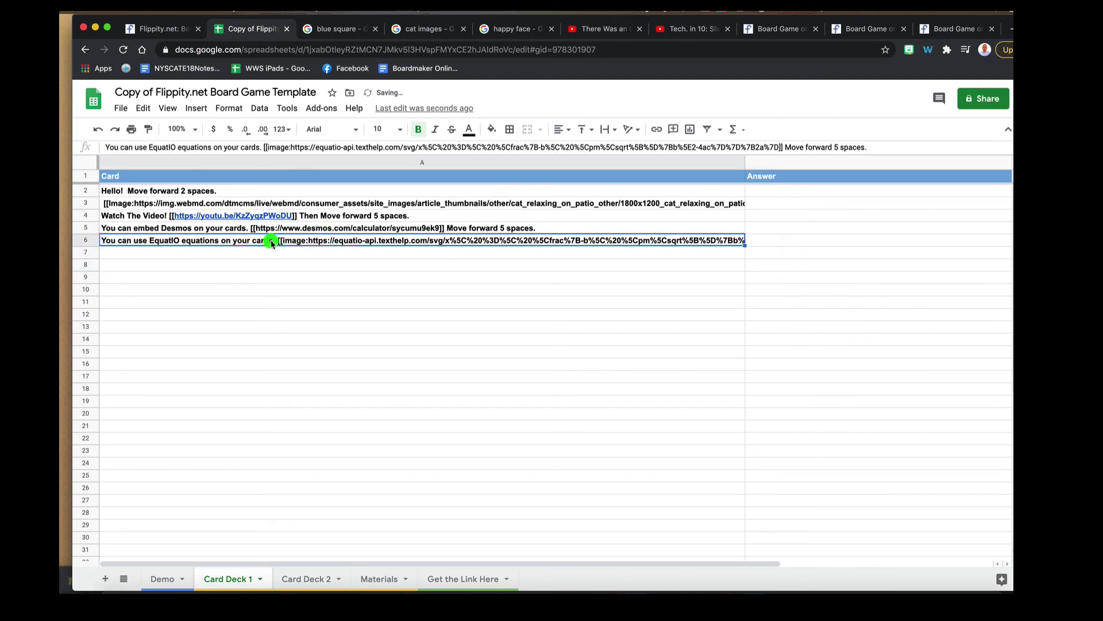
key(Delete)
click(271, 228)
key(Delete)
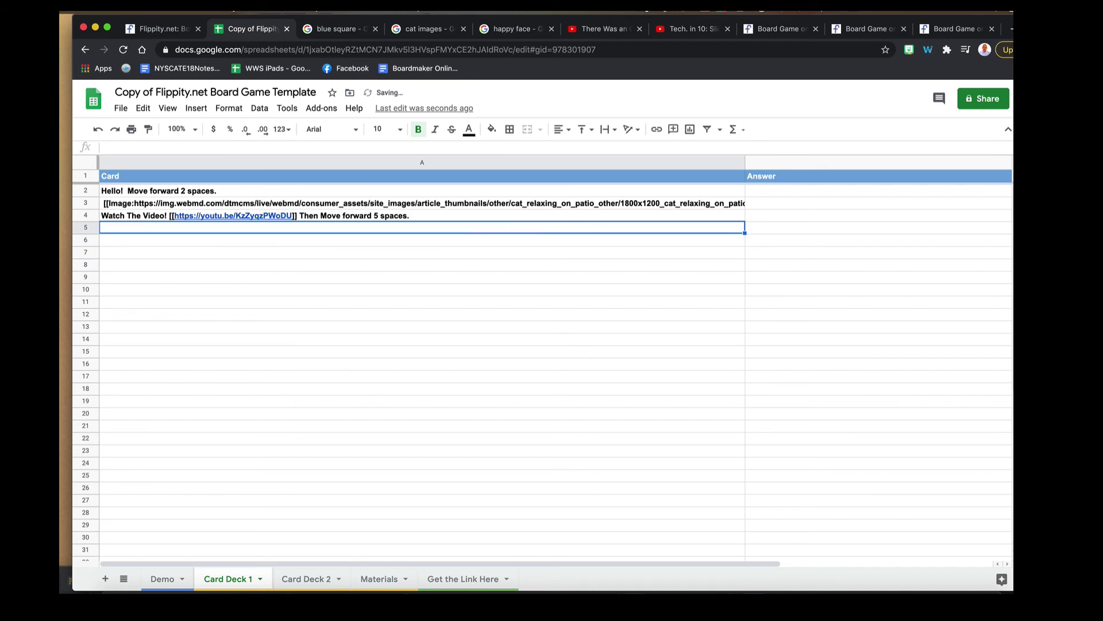
- Load the board game again using the link from the Get the Link Here sheet
click(463, 578)
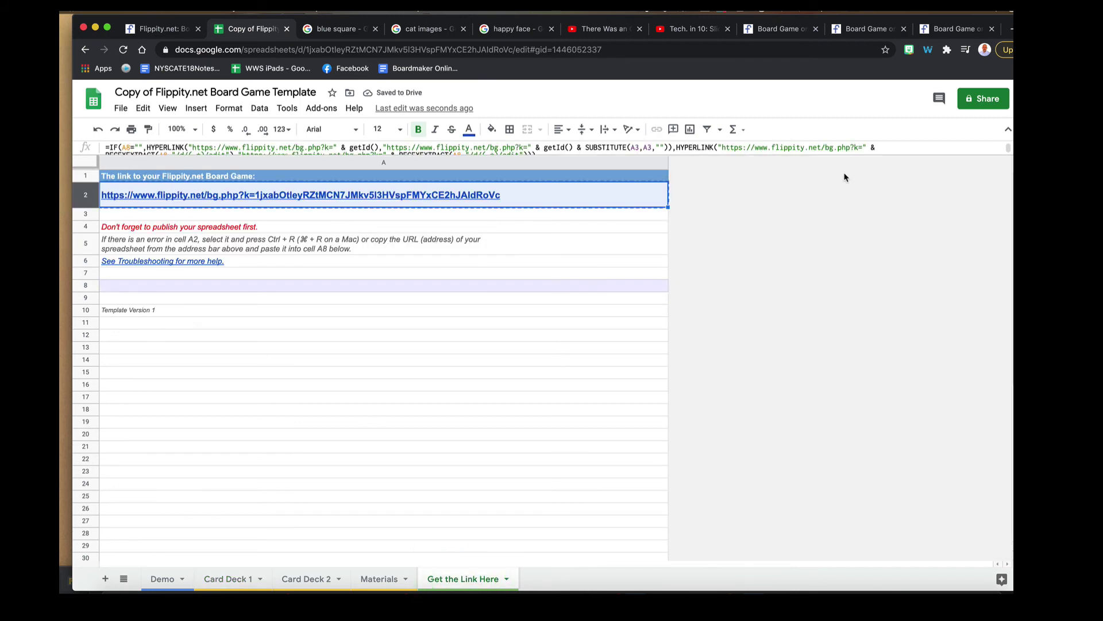
click(948, 29)
click(849, 49)
text(https://www.flippity.net/bg.php?k=1jxabOtleyRZtMCN7JMkv5l3HVspFMYxCE2hJAldRoVc)
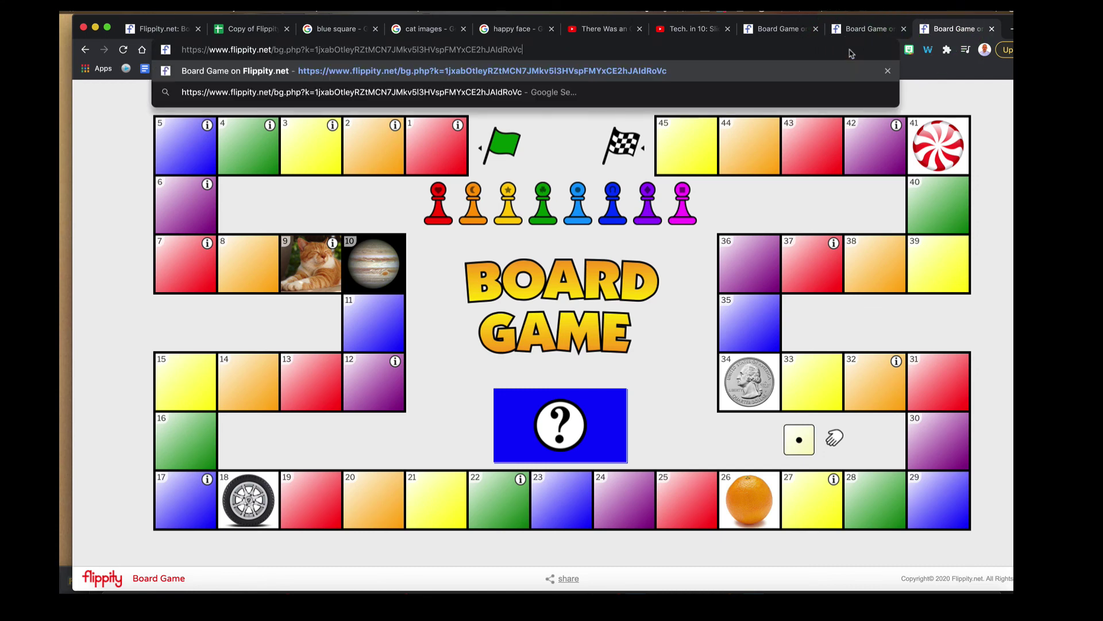
key(Return)
click(639, 208)
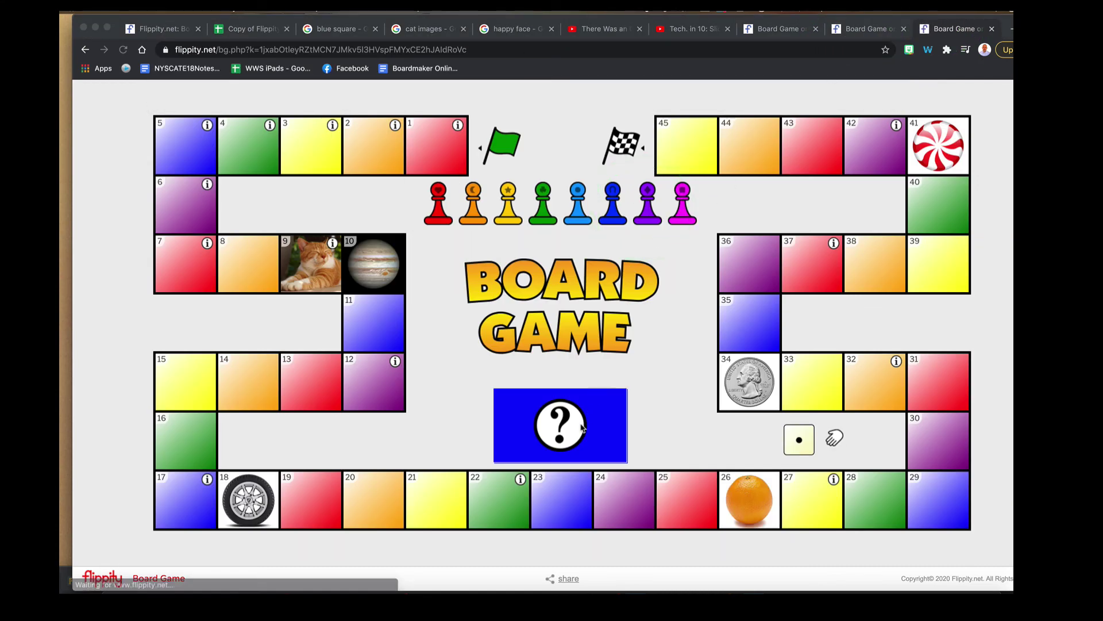
- Draw three cards from the blue deck in the game to check the Card Deck 1 edits, closing each card
click(580, 427)
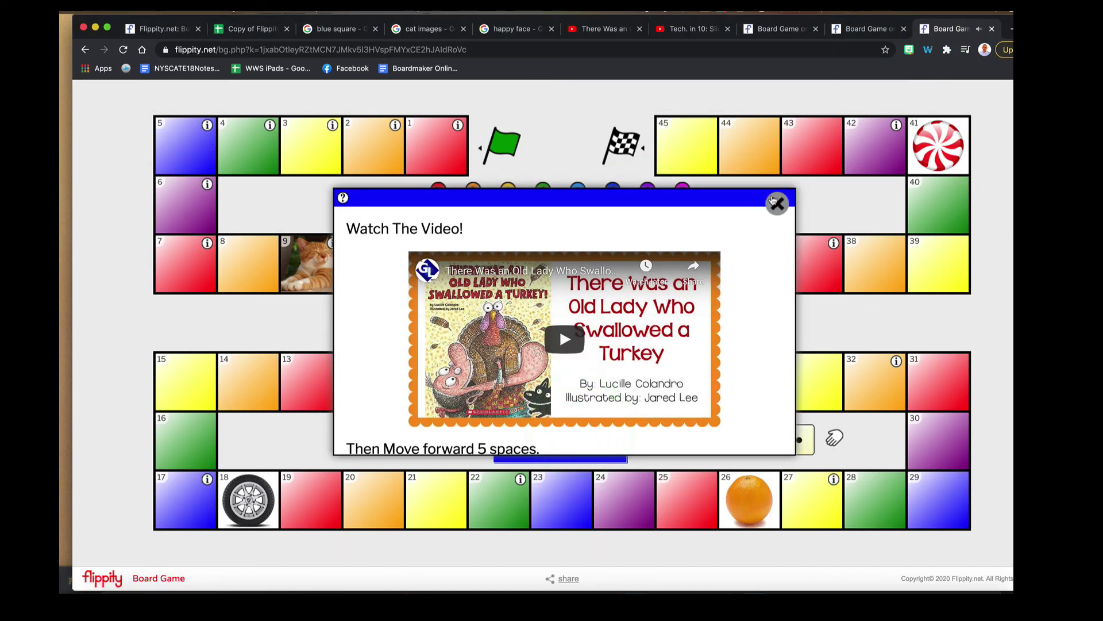
click(776, 203)
click(524, 431)
click(776, 202)
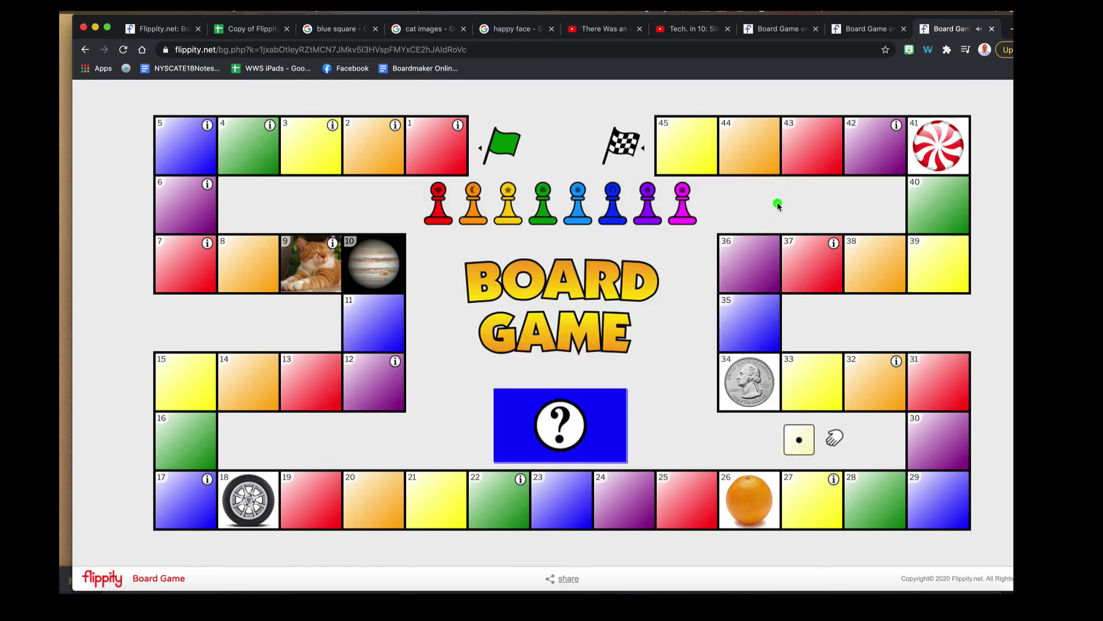
click(540, 401)
click(778, 209)
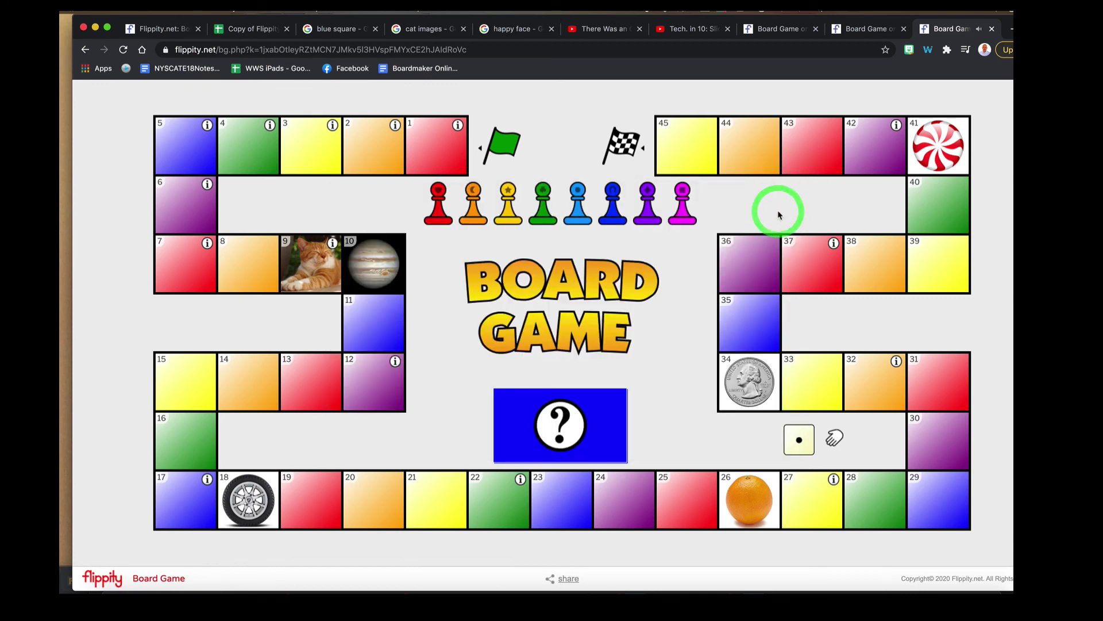
- Review the game link in the spreadsheet, the Flippity Board Game Instructions steps and the Demo sheet's space entries
click(238, 27)
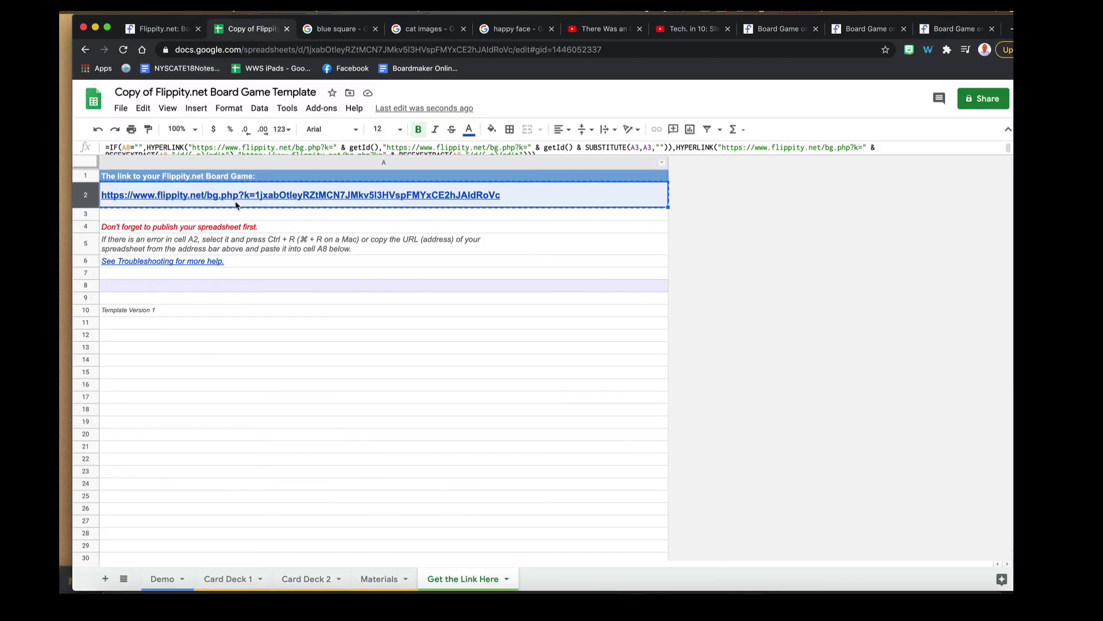
mouse_move(396, 197)
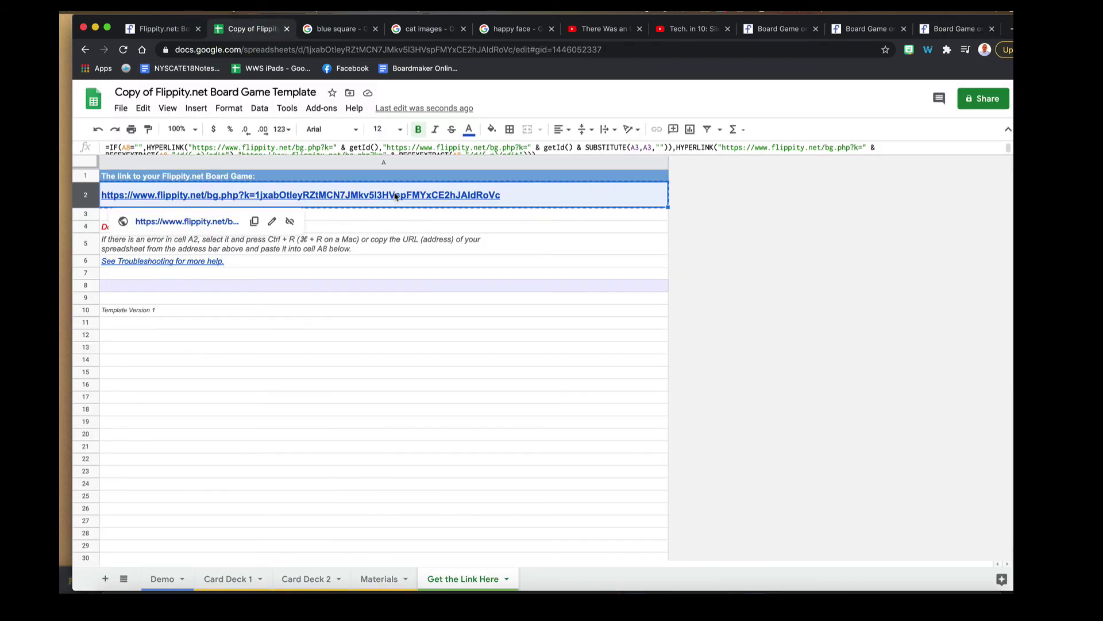
click(164, 28)
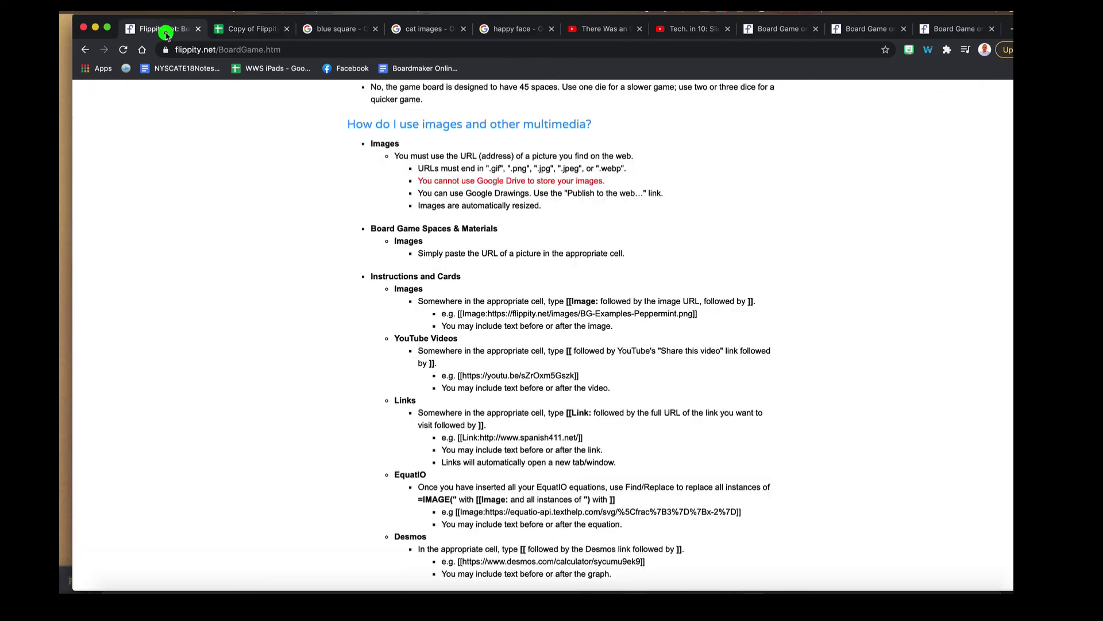
scroll(300, 285, up, 15)
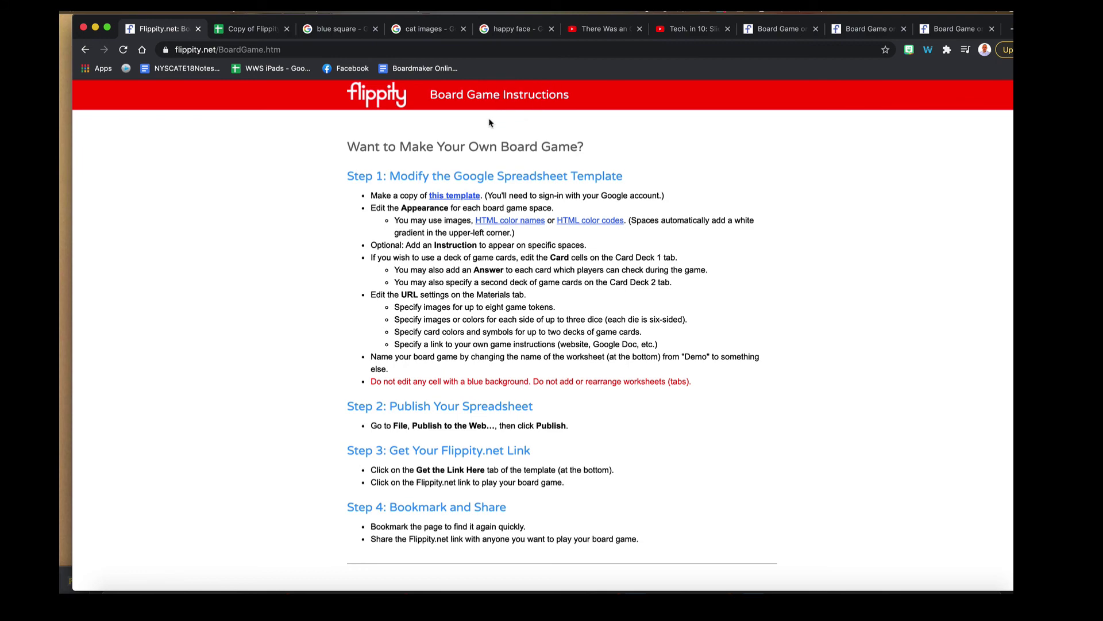
click(255, 29)
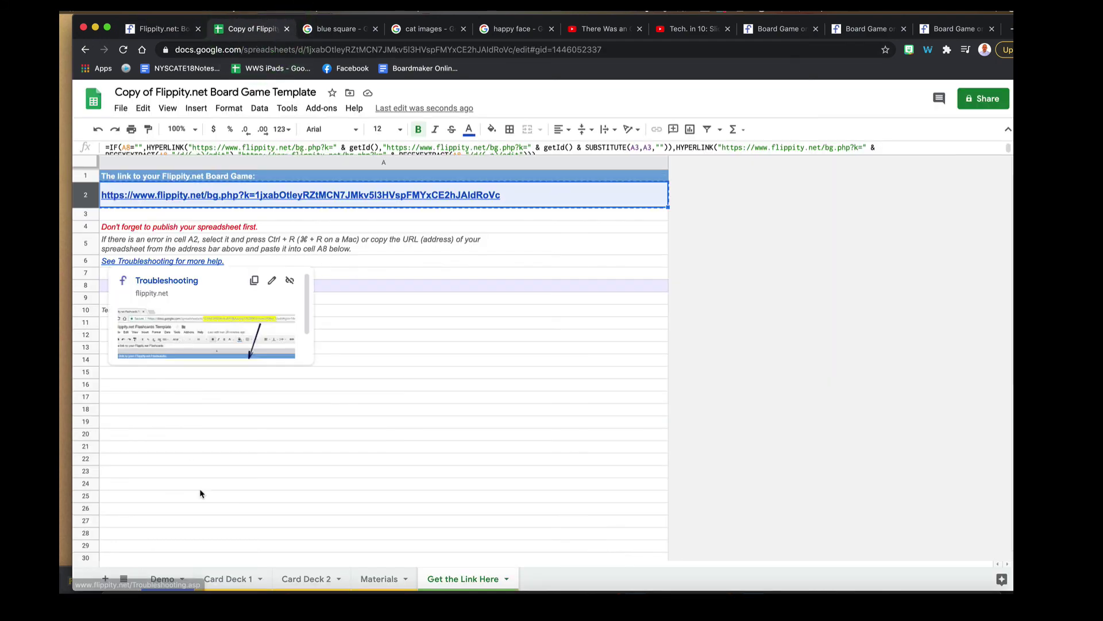
click(162, 579)
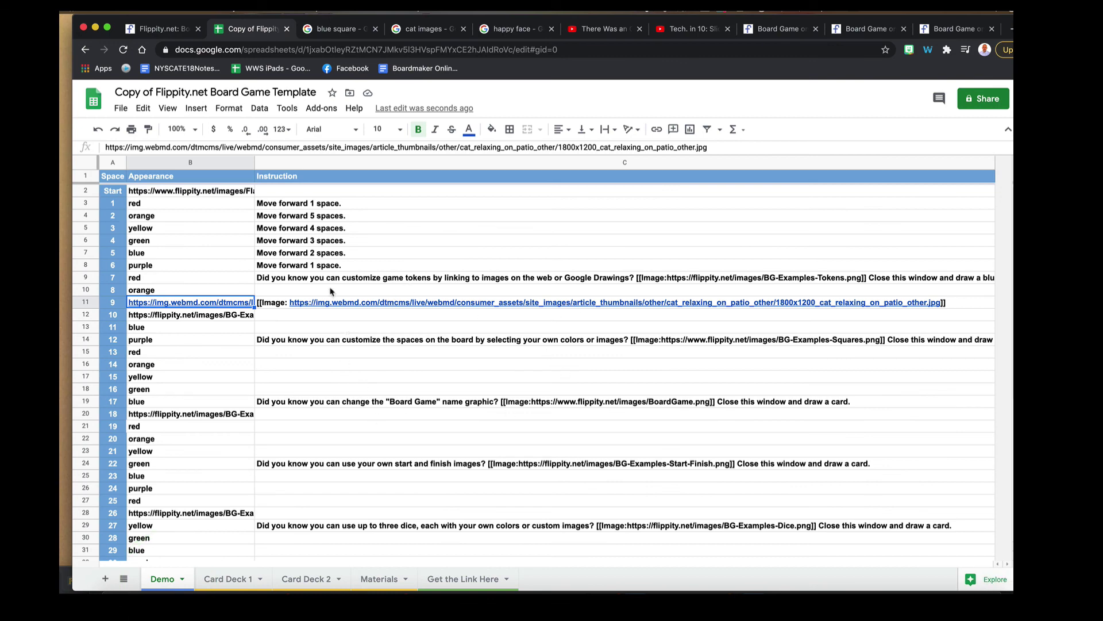
- Read the Flippity board game FAQ on remote play, the number of spaces, and using images and other multimedia
click(175, 30)
scroll(377, 294, down, 3)
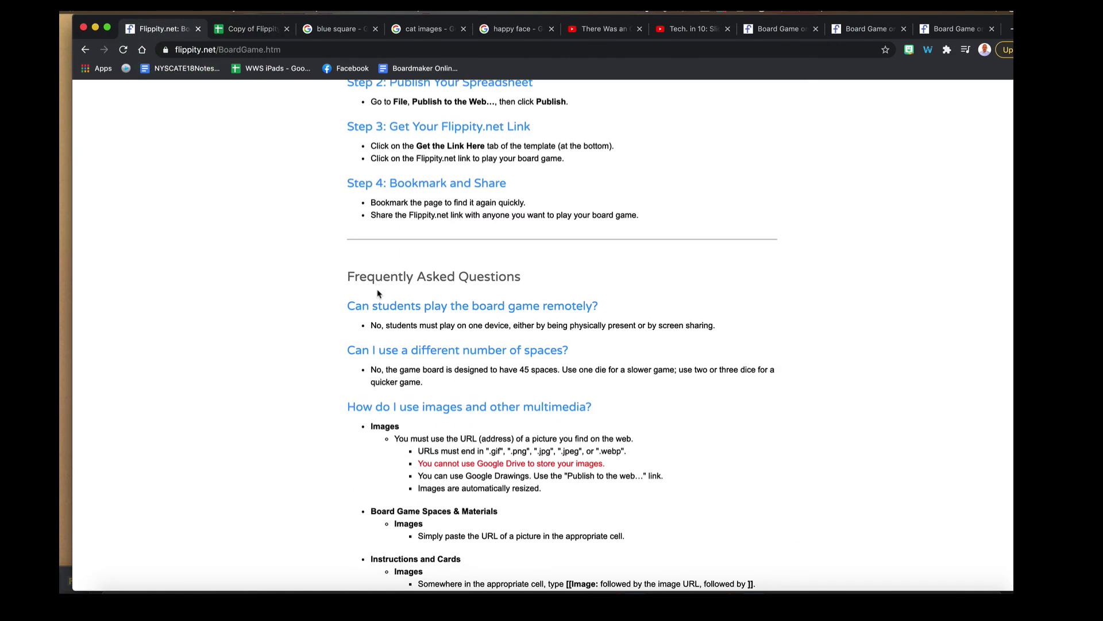
scroll(380, 292, down, 3)
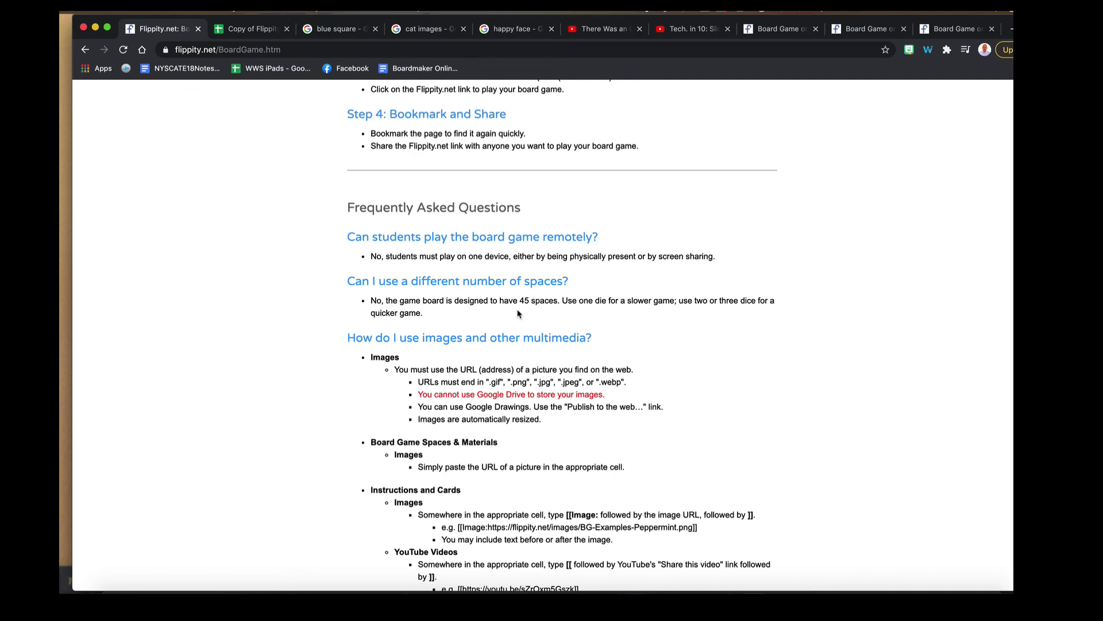
scroll(579, 343, down, 2)
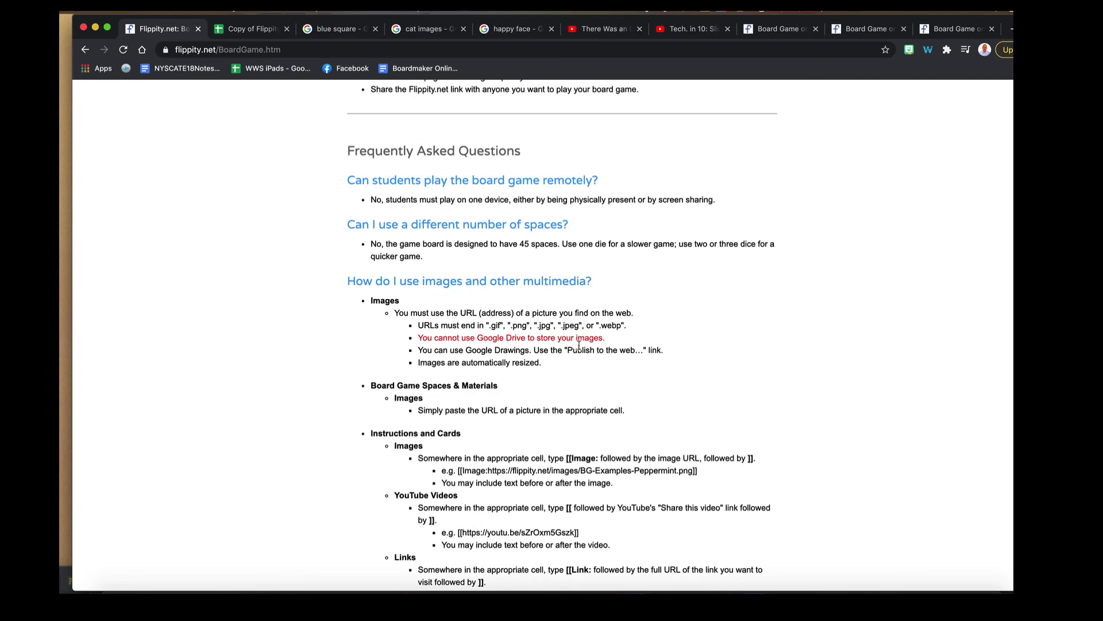
scroll(578, 343, down, 5)
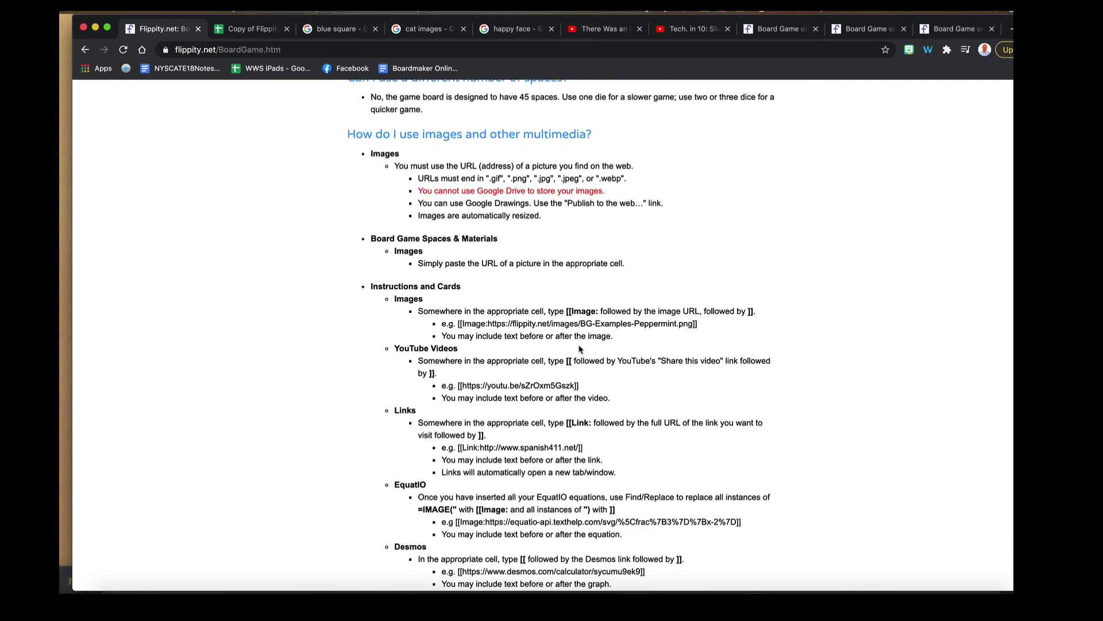
scroll(579, 349, up, 7)
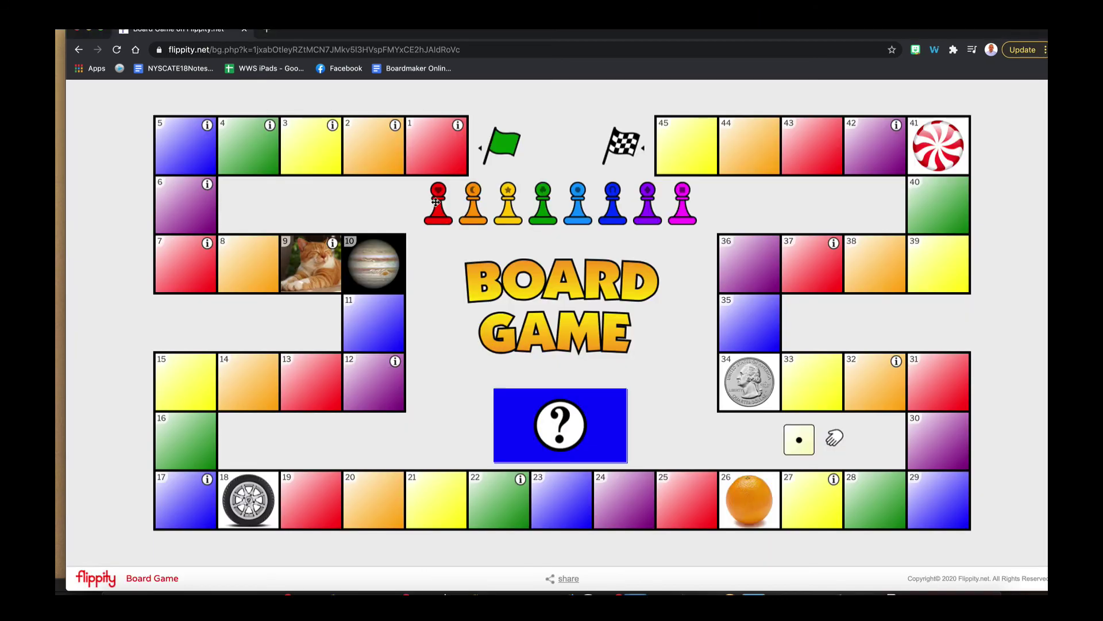
- Move the red token slightly and roll the die on the game board
drag(440, 213, 417, 184)
click(800, 434)
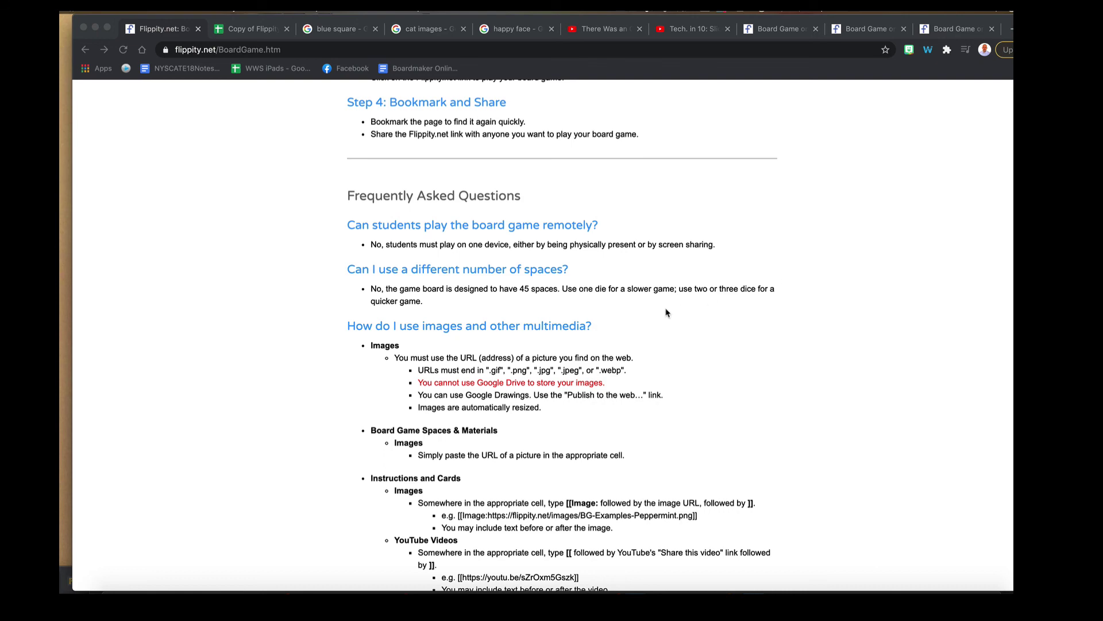
- Return from the instructions to the Flippity home page and open the Board Game template's copy page
scroll(667, 312, up, 7)
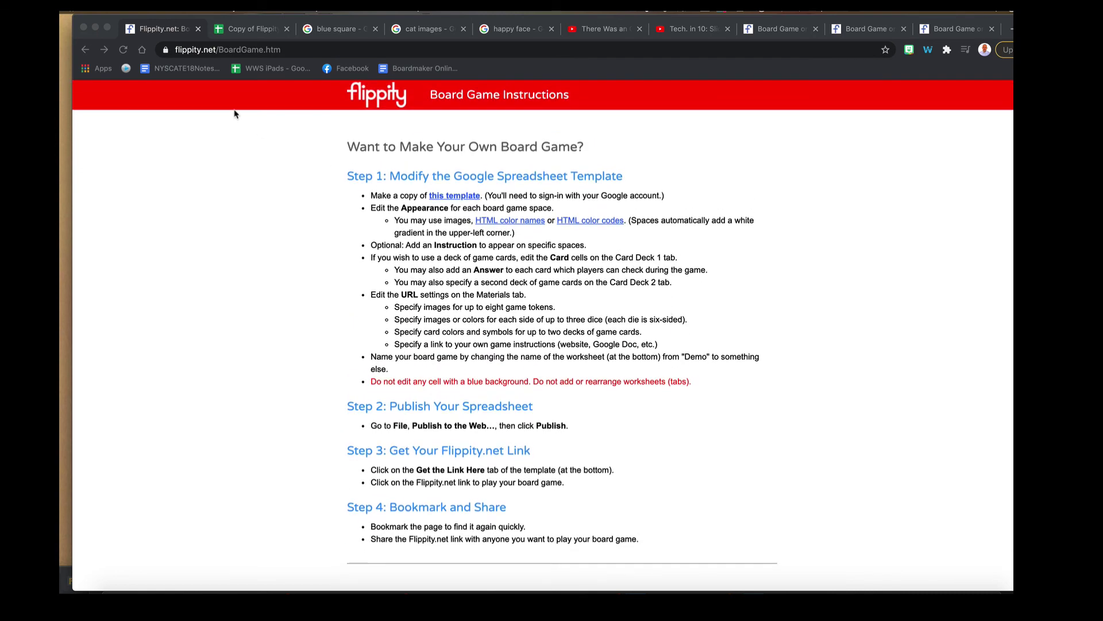
click(172, 29)
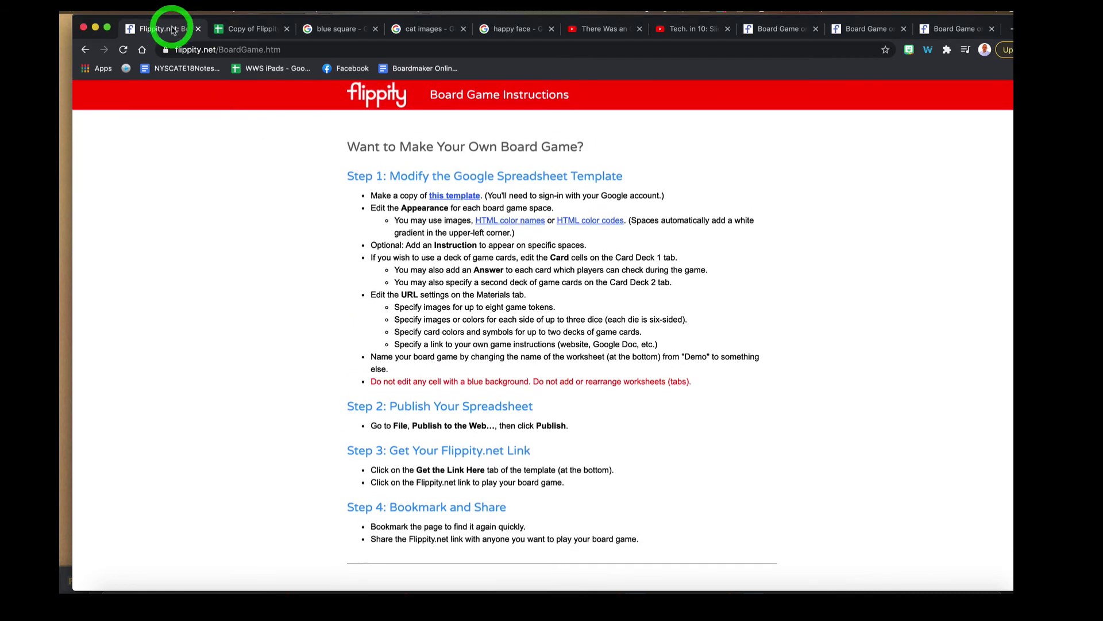
click(83, 51)
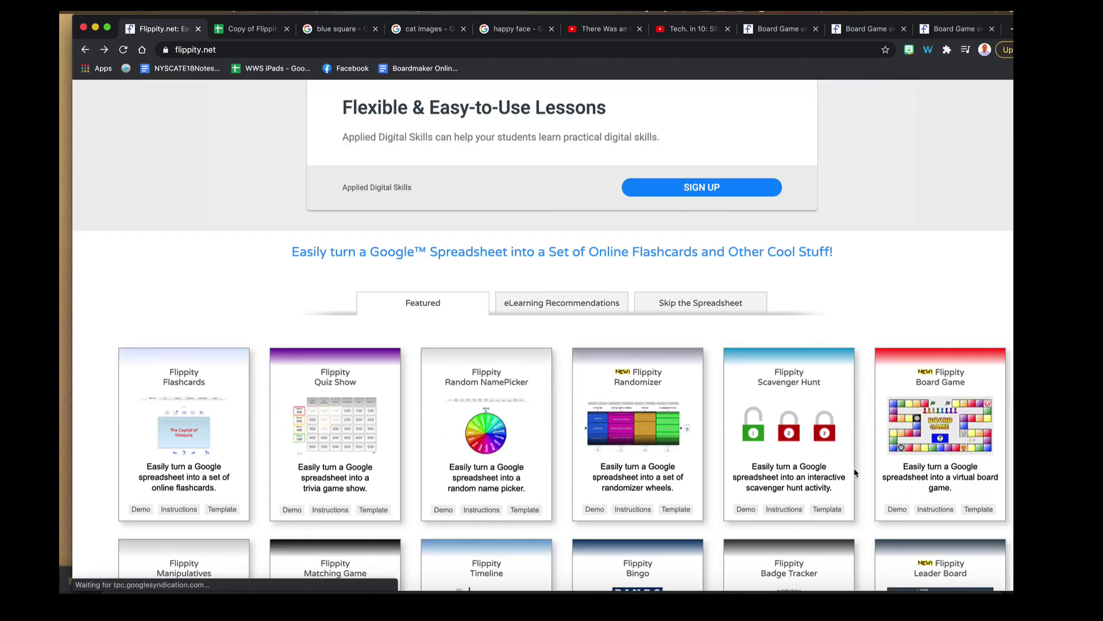
scroll(856, 473, down, 6)
scroll(855, 473, up, 5)
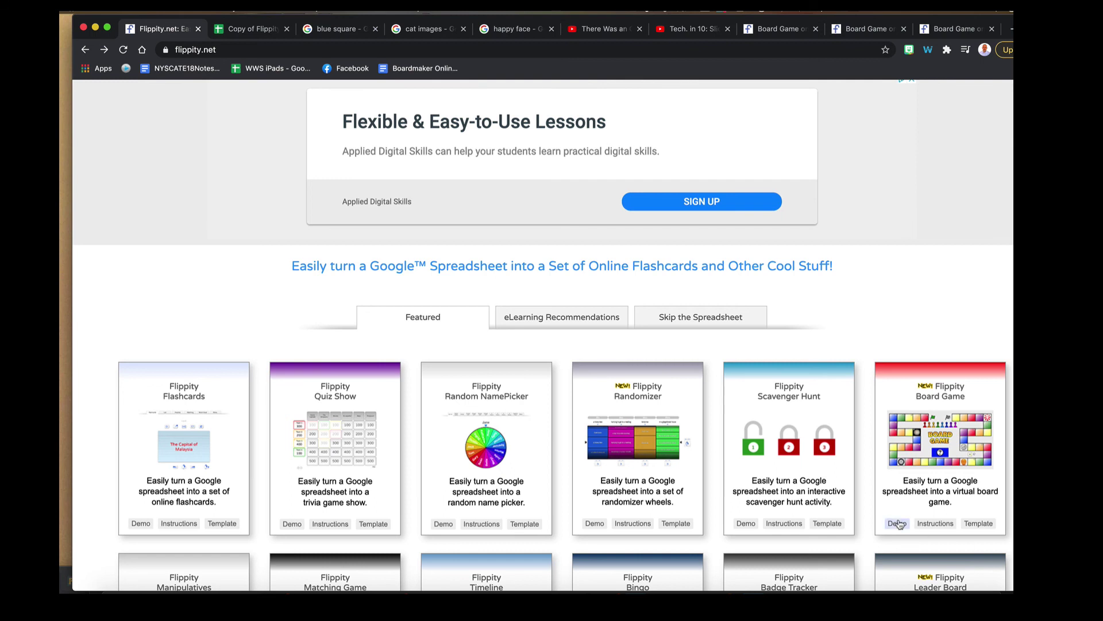
click(987, 524)
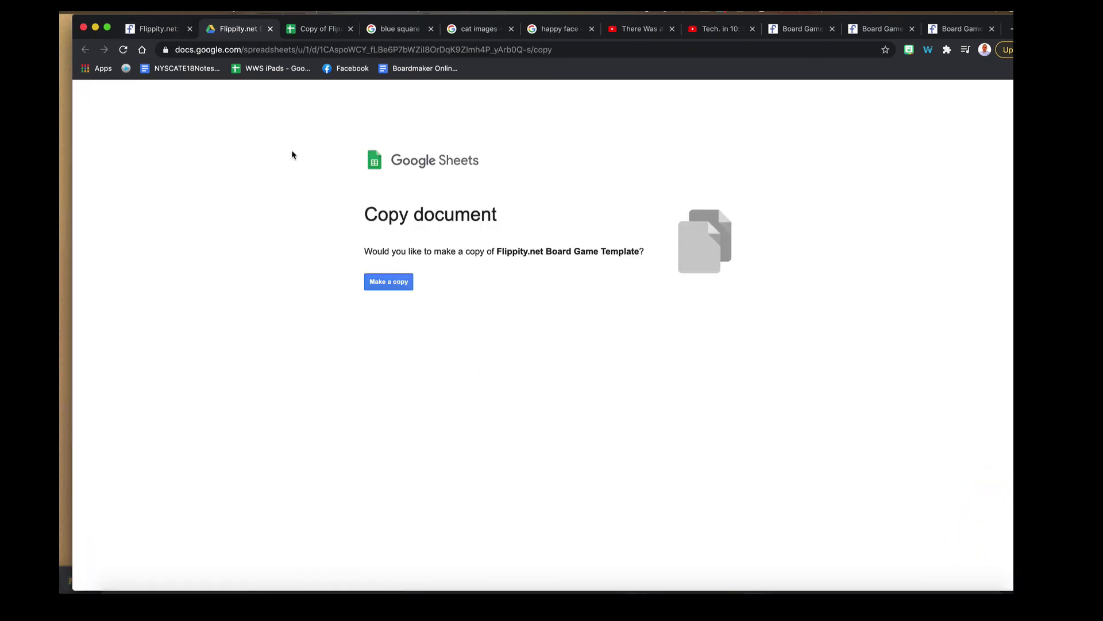
- Revisit the Demo sheet of the copied template and the customized board game it produces
click(308, 30)
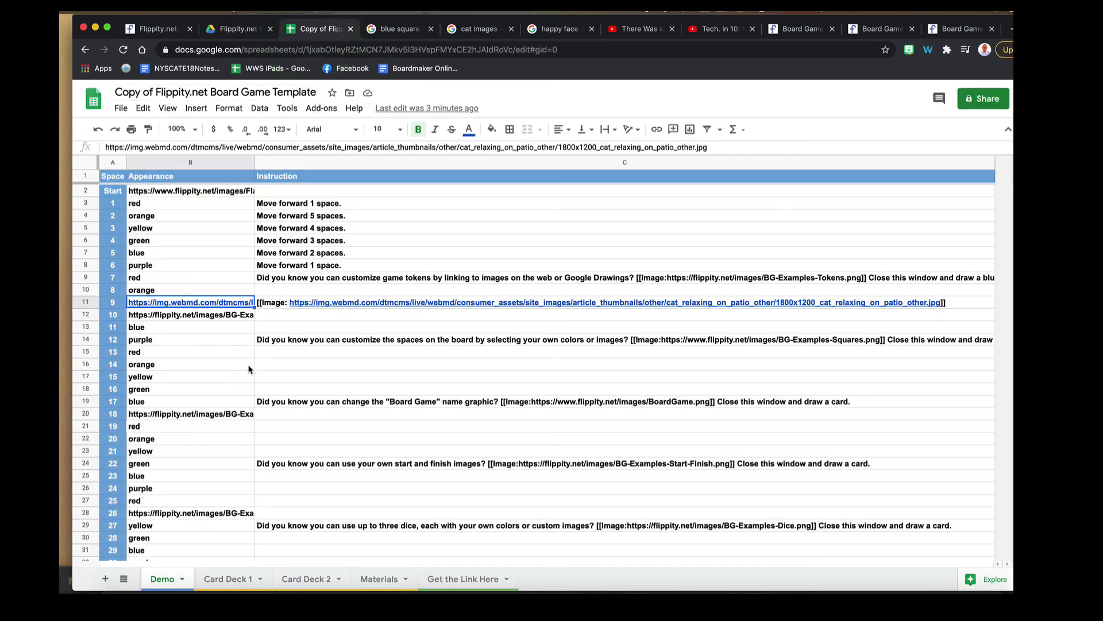
click(944, 32)
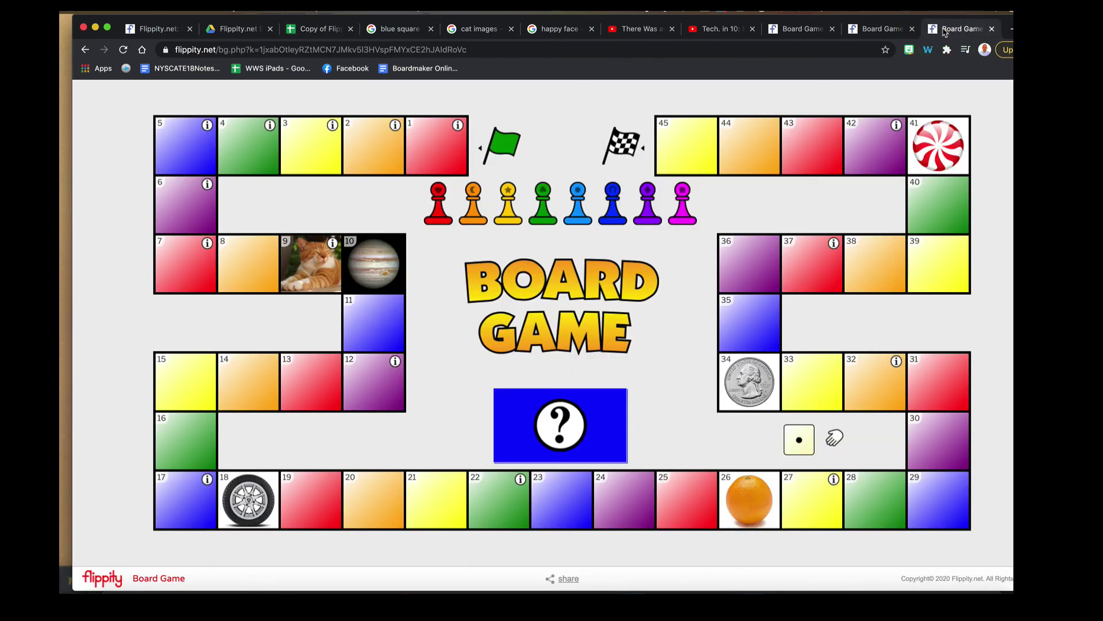